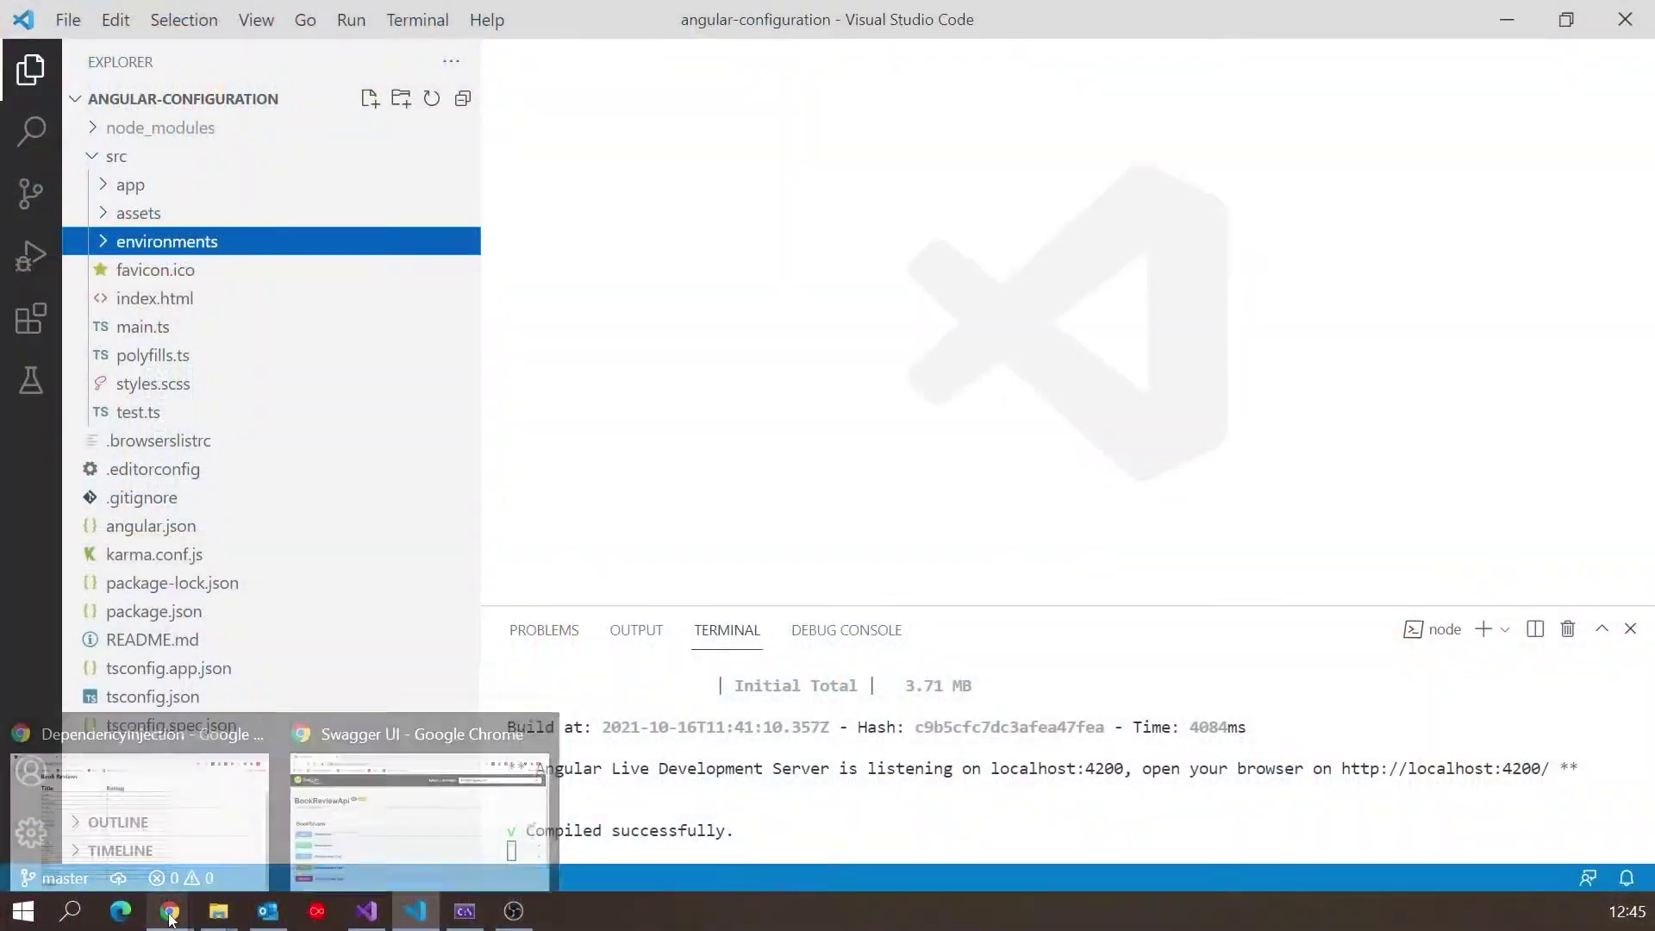
Step: Bring the Chrome window running the Book Reviews app to the front
left_click(228, 862)
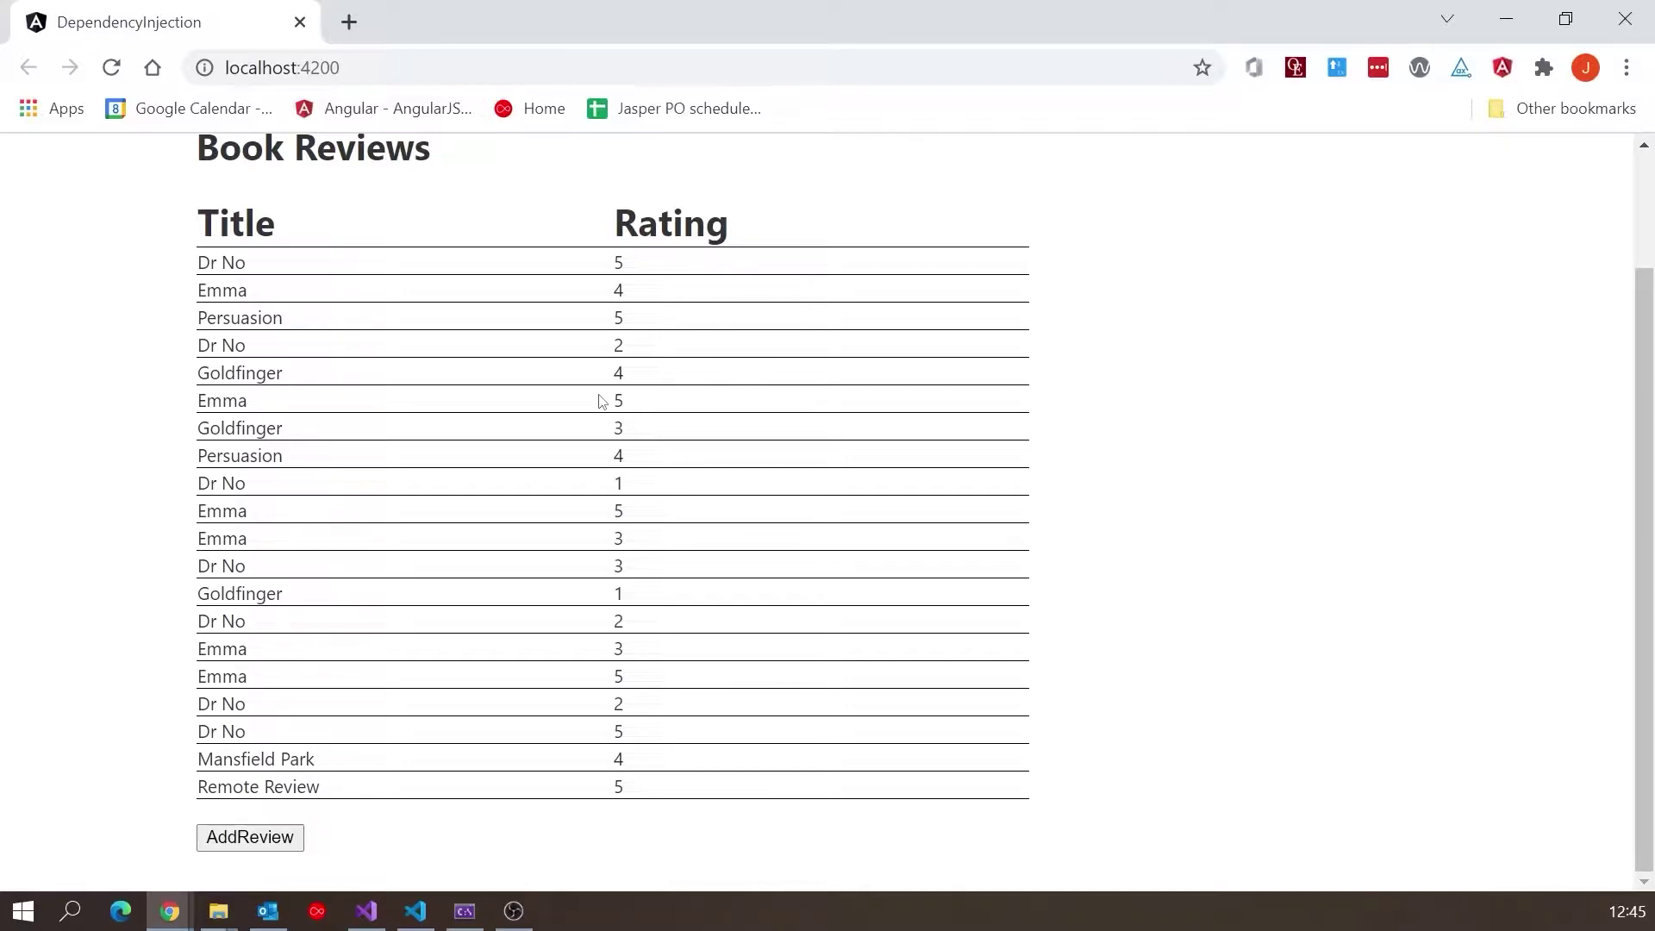
scroll(356, 504, "up", 1)
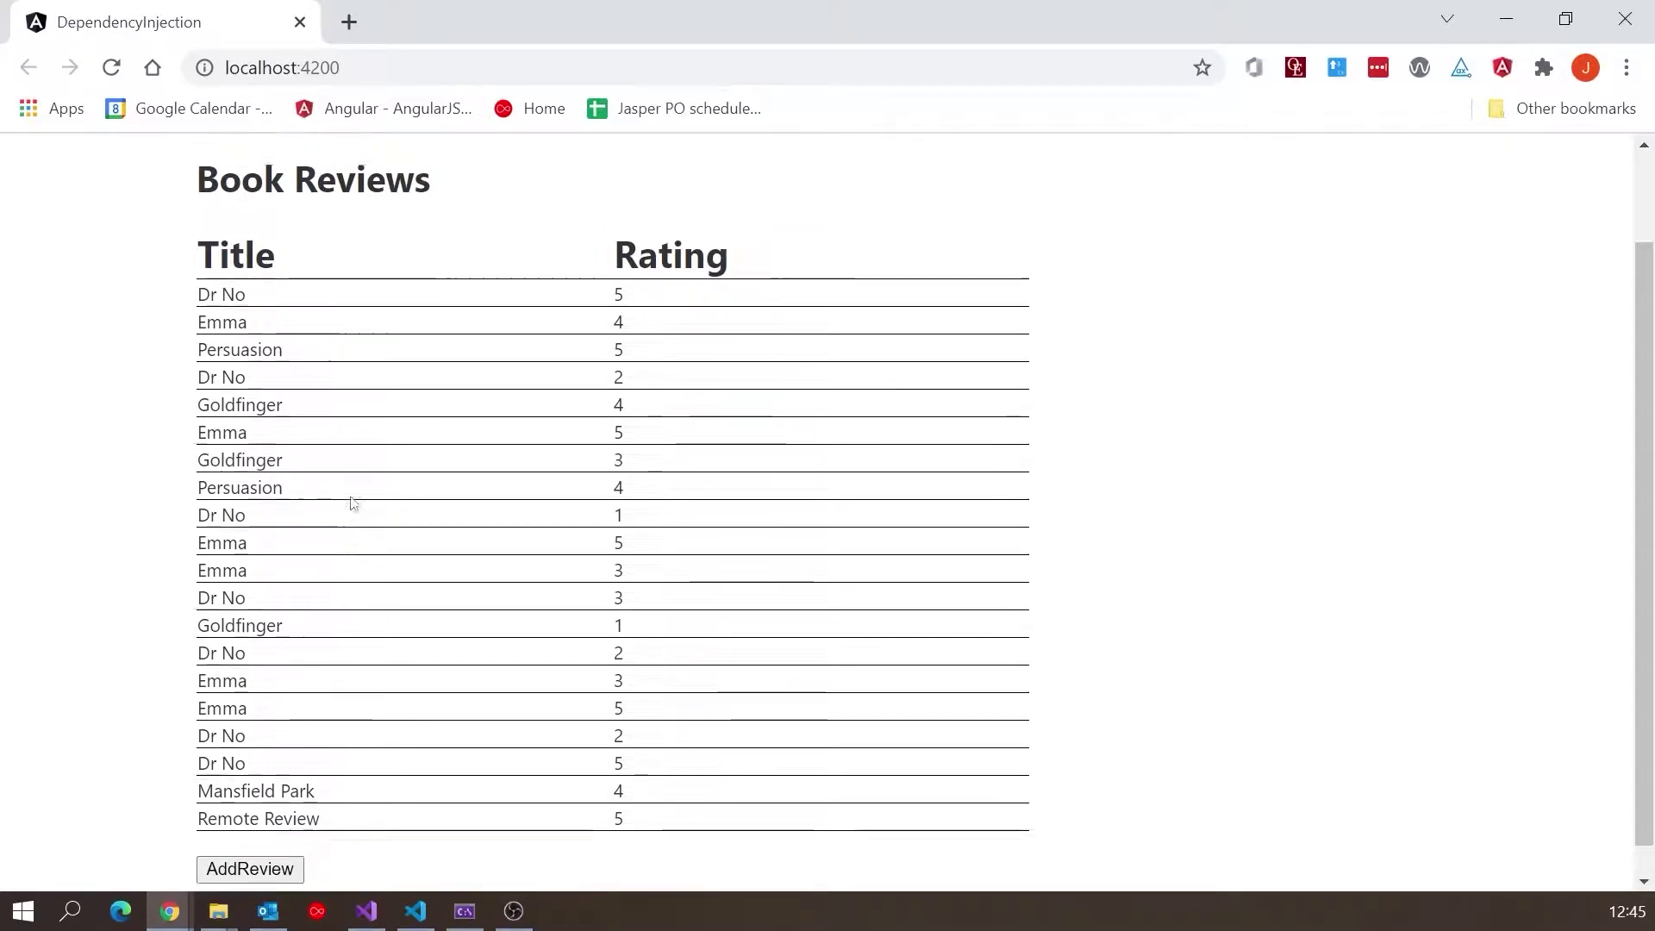
scroll(259, 337, "up", 2)
Step: View the Summary page, return to All reviews, and highlight the Remote Review entry
left_click(132, 173)
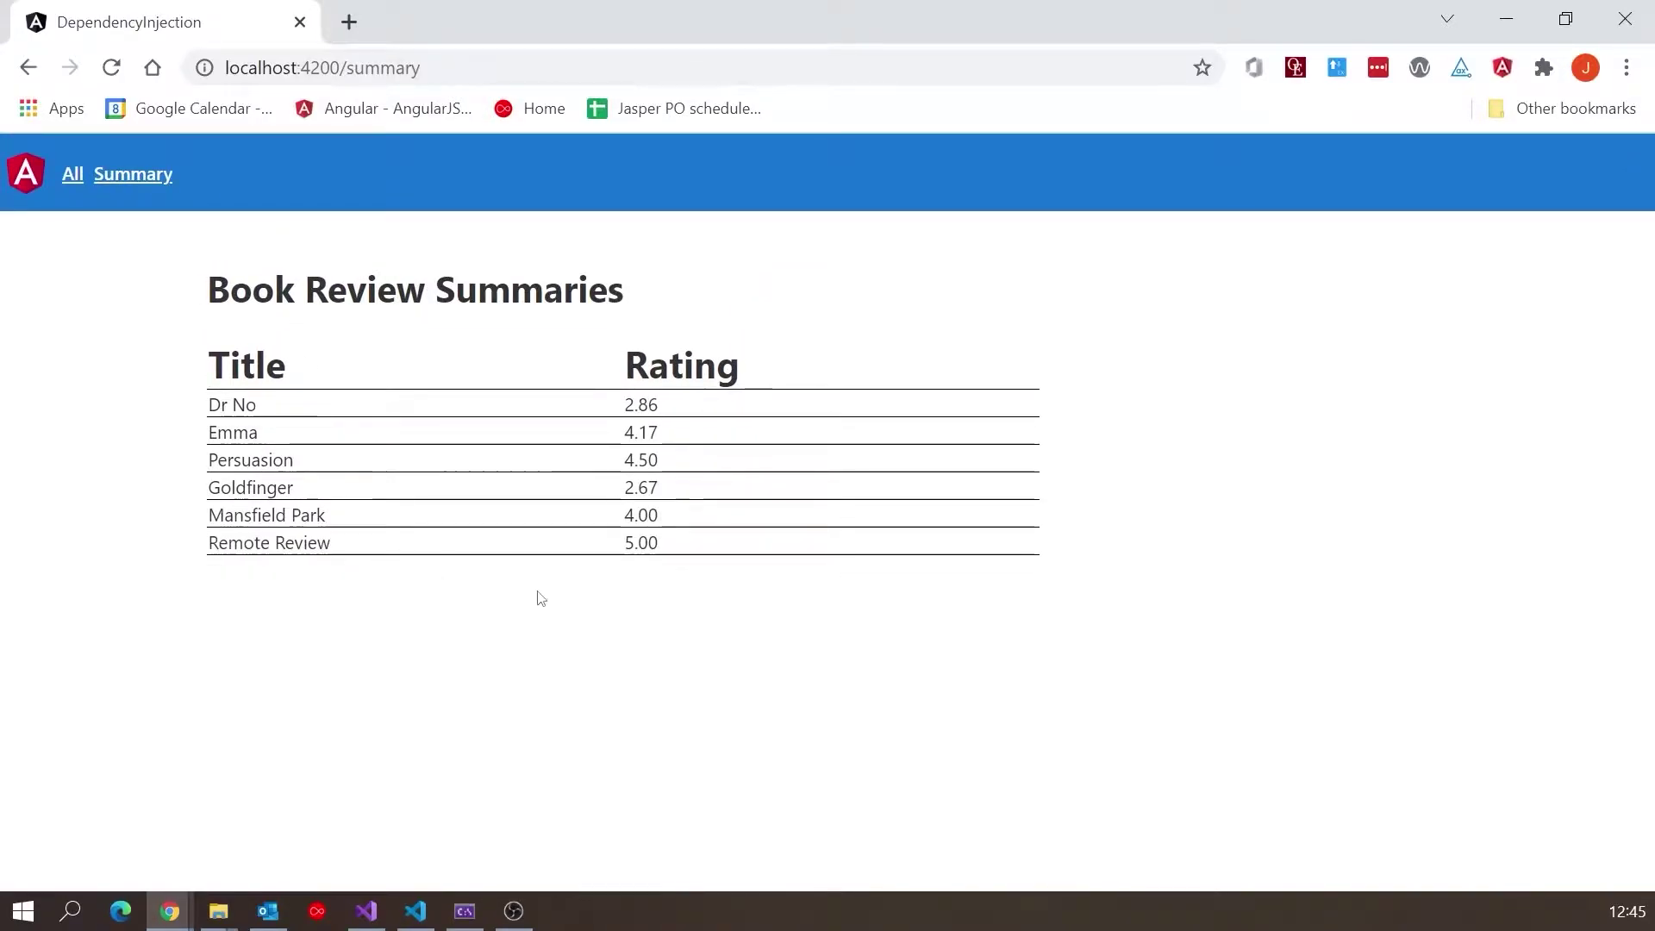
left_click(72, 174)
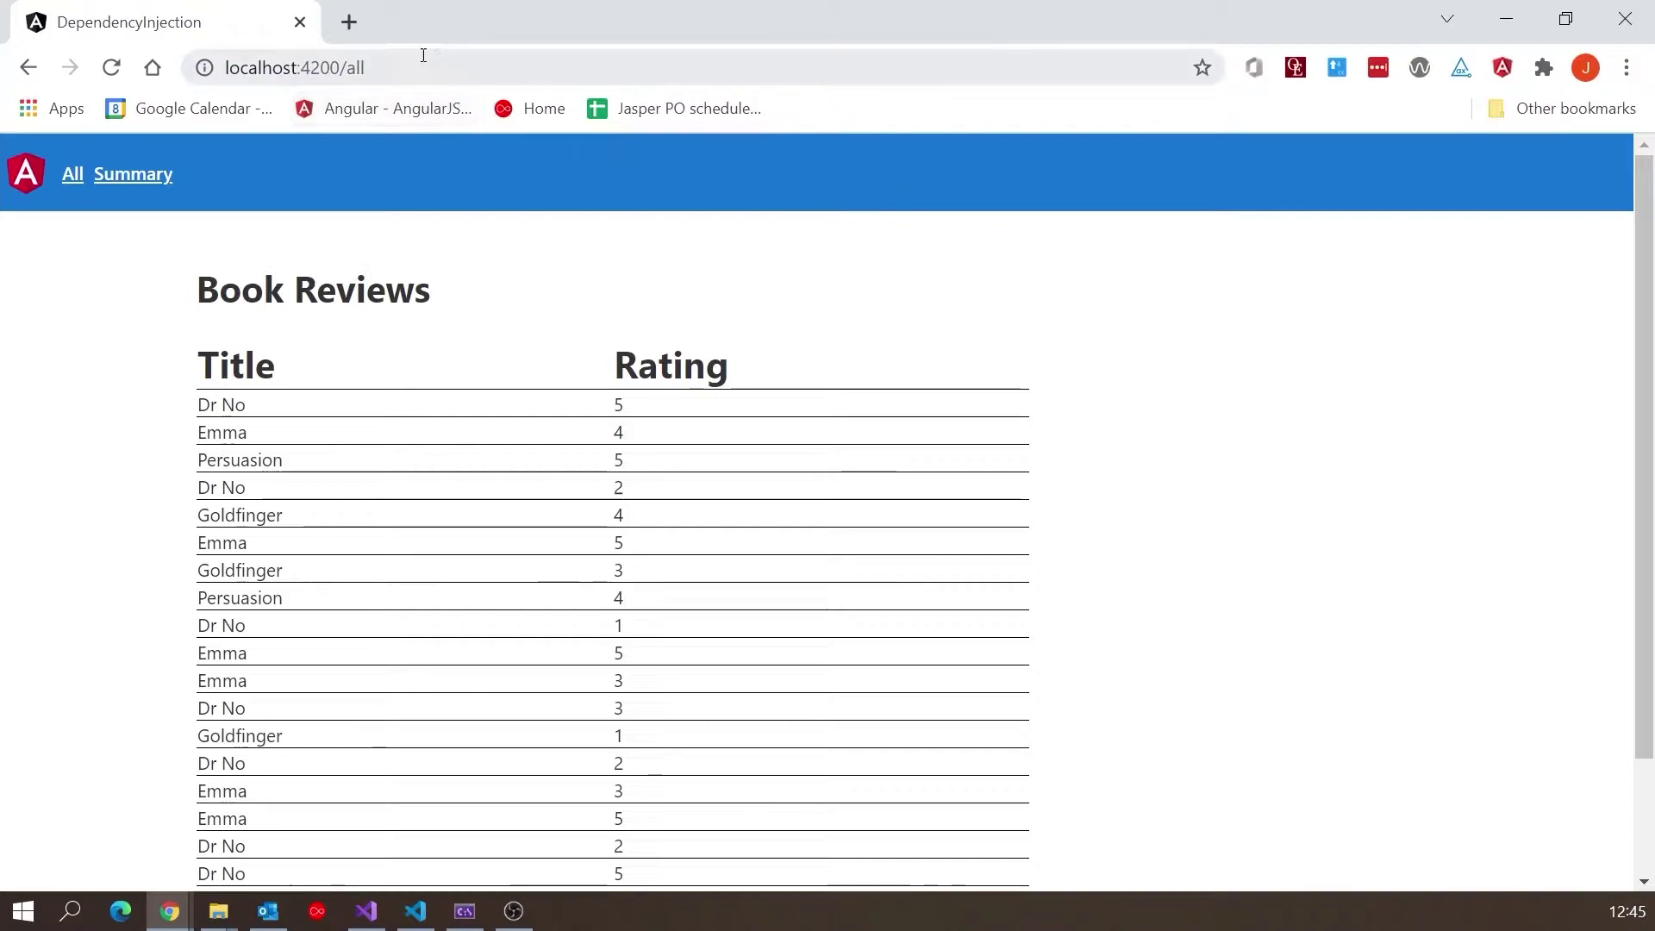
scroll(496, 581, "down", 2)
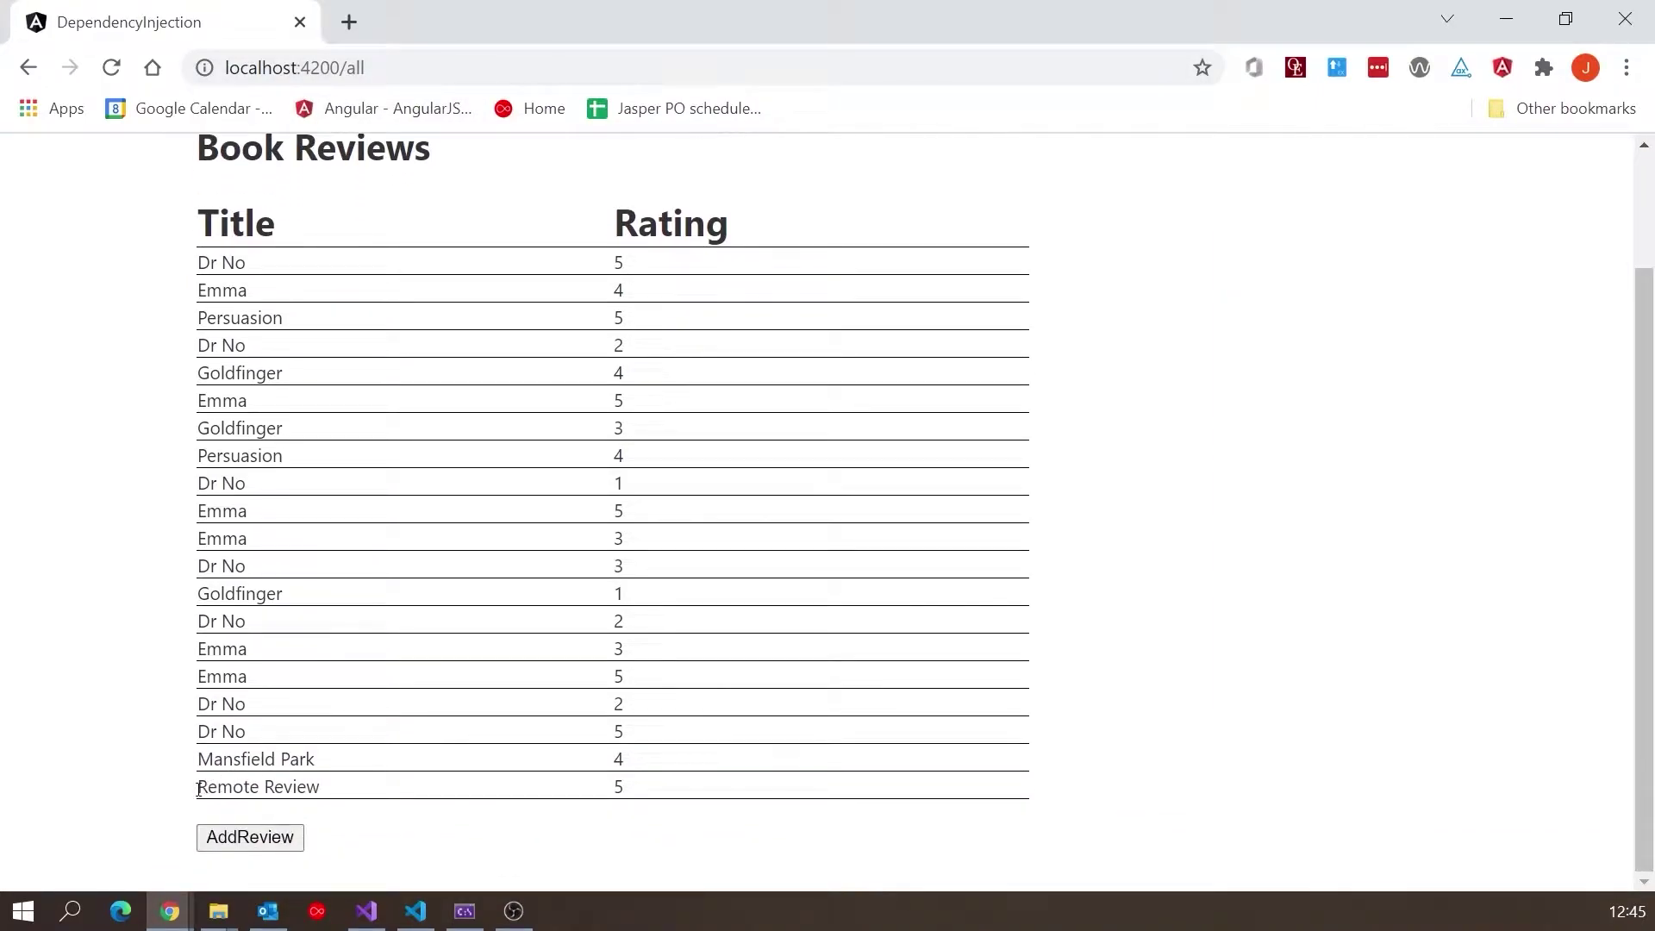
left_click_drag(198, 787, 349, 780)
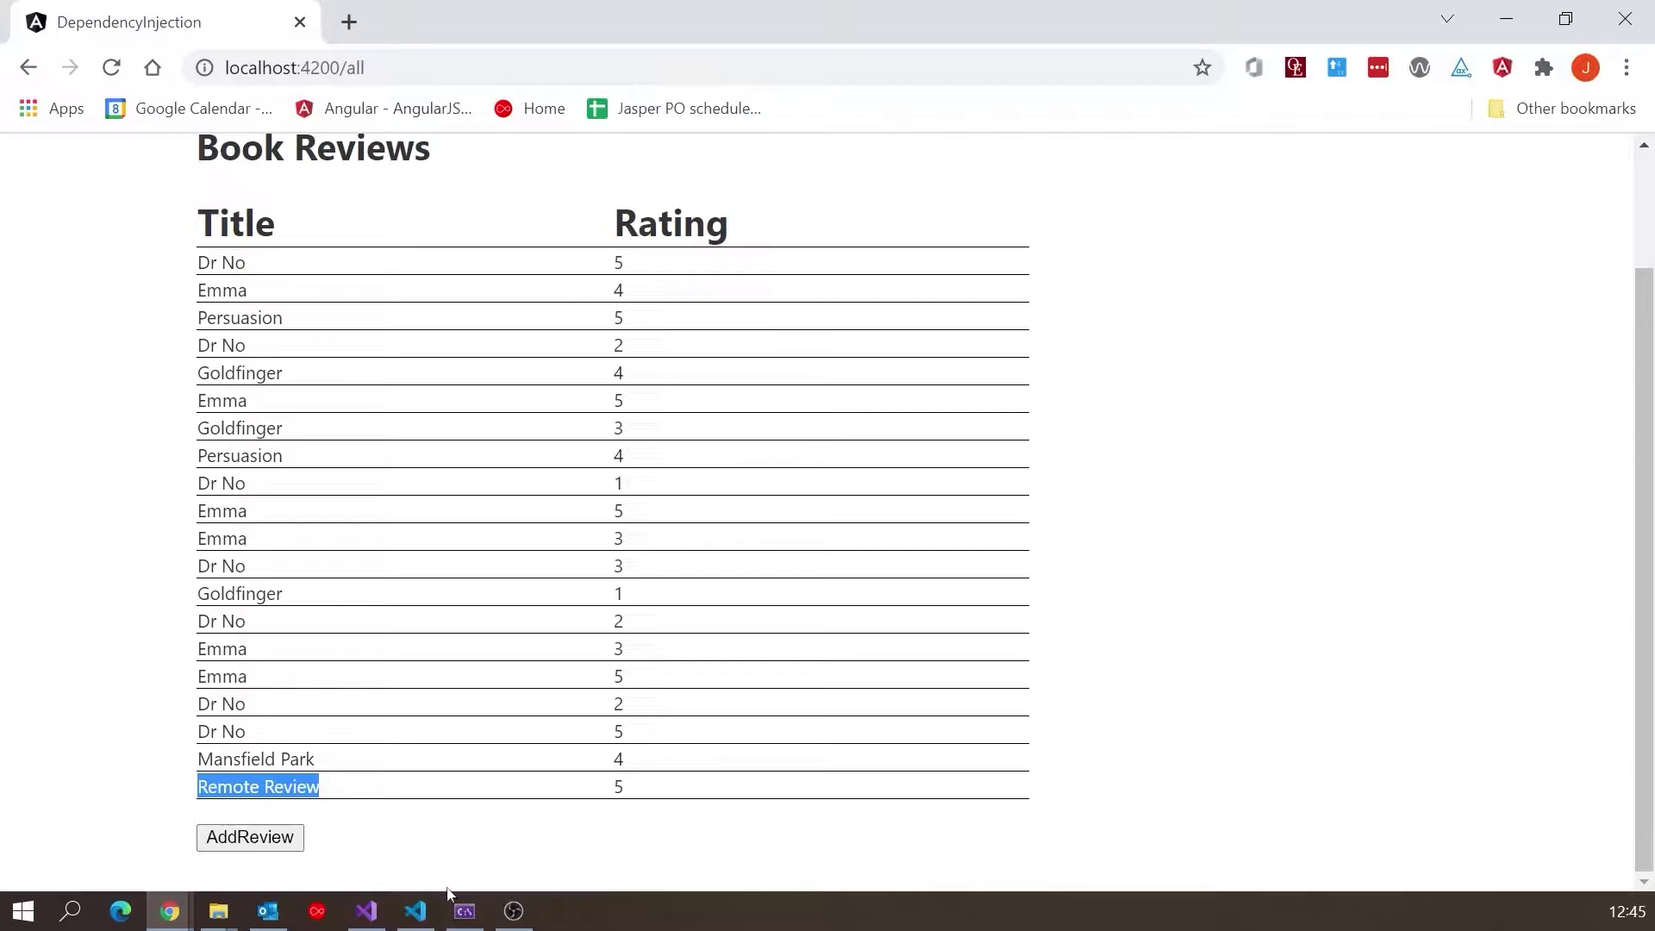
Step: Open src/app/services/book-review-repository.service.ts to view its hard-coded remote API URLs
left_click(416, 911)
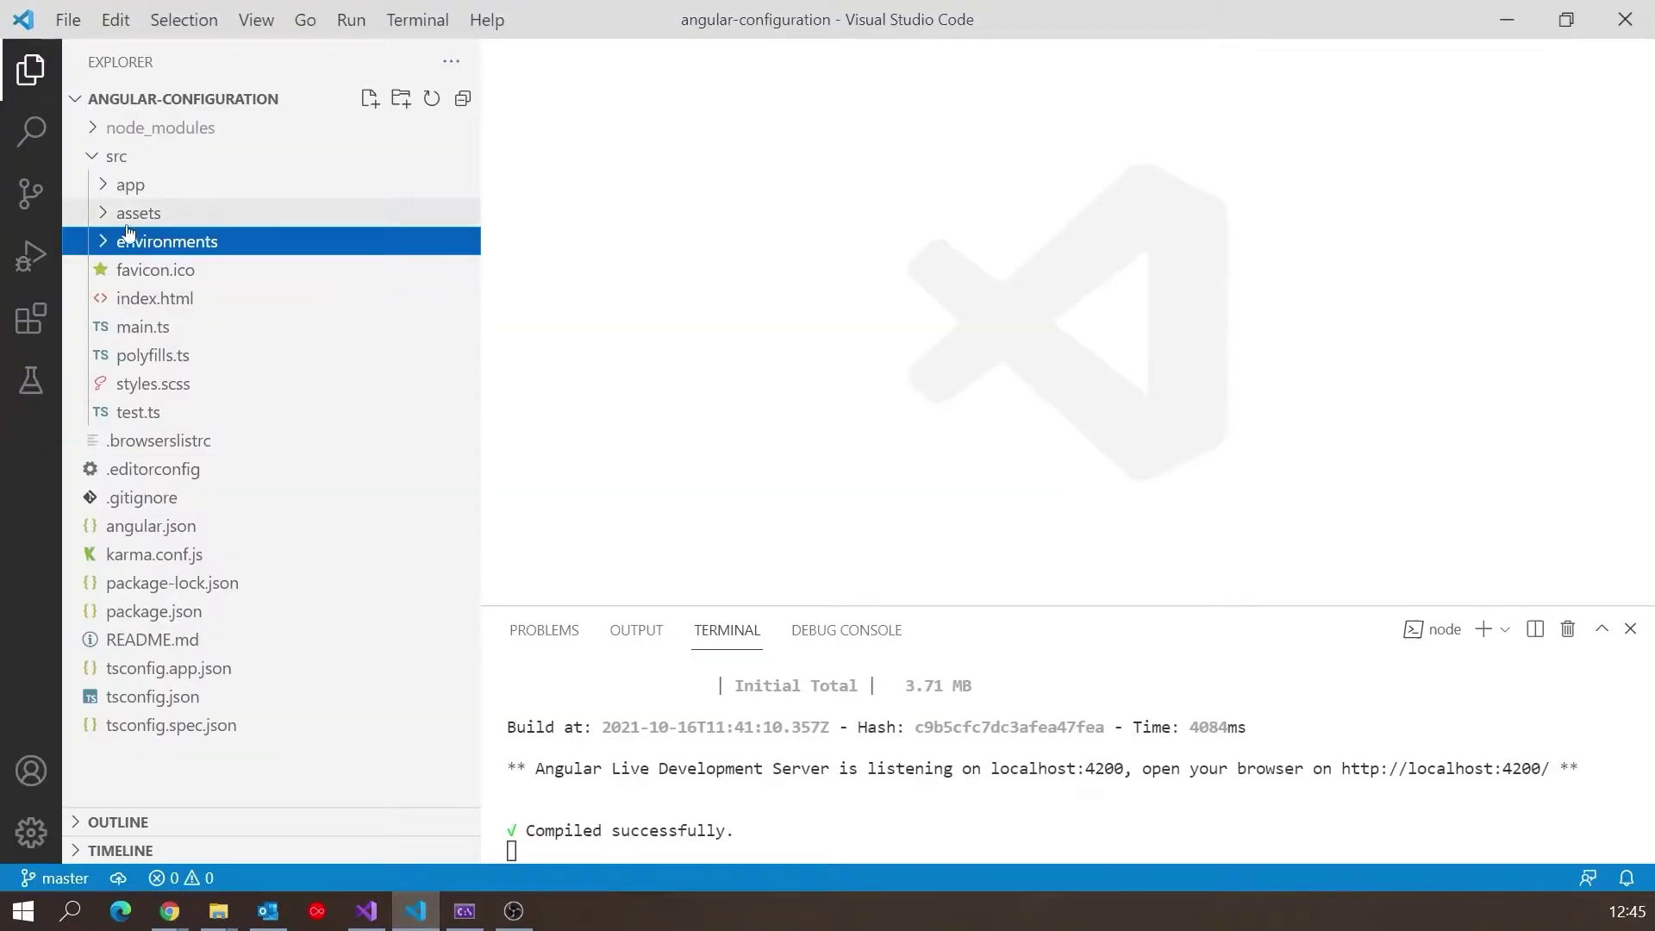
left_click(105, 192)
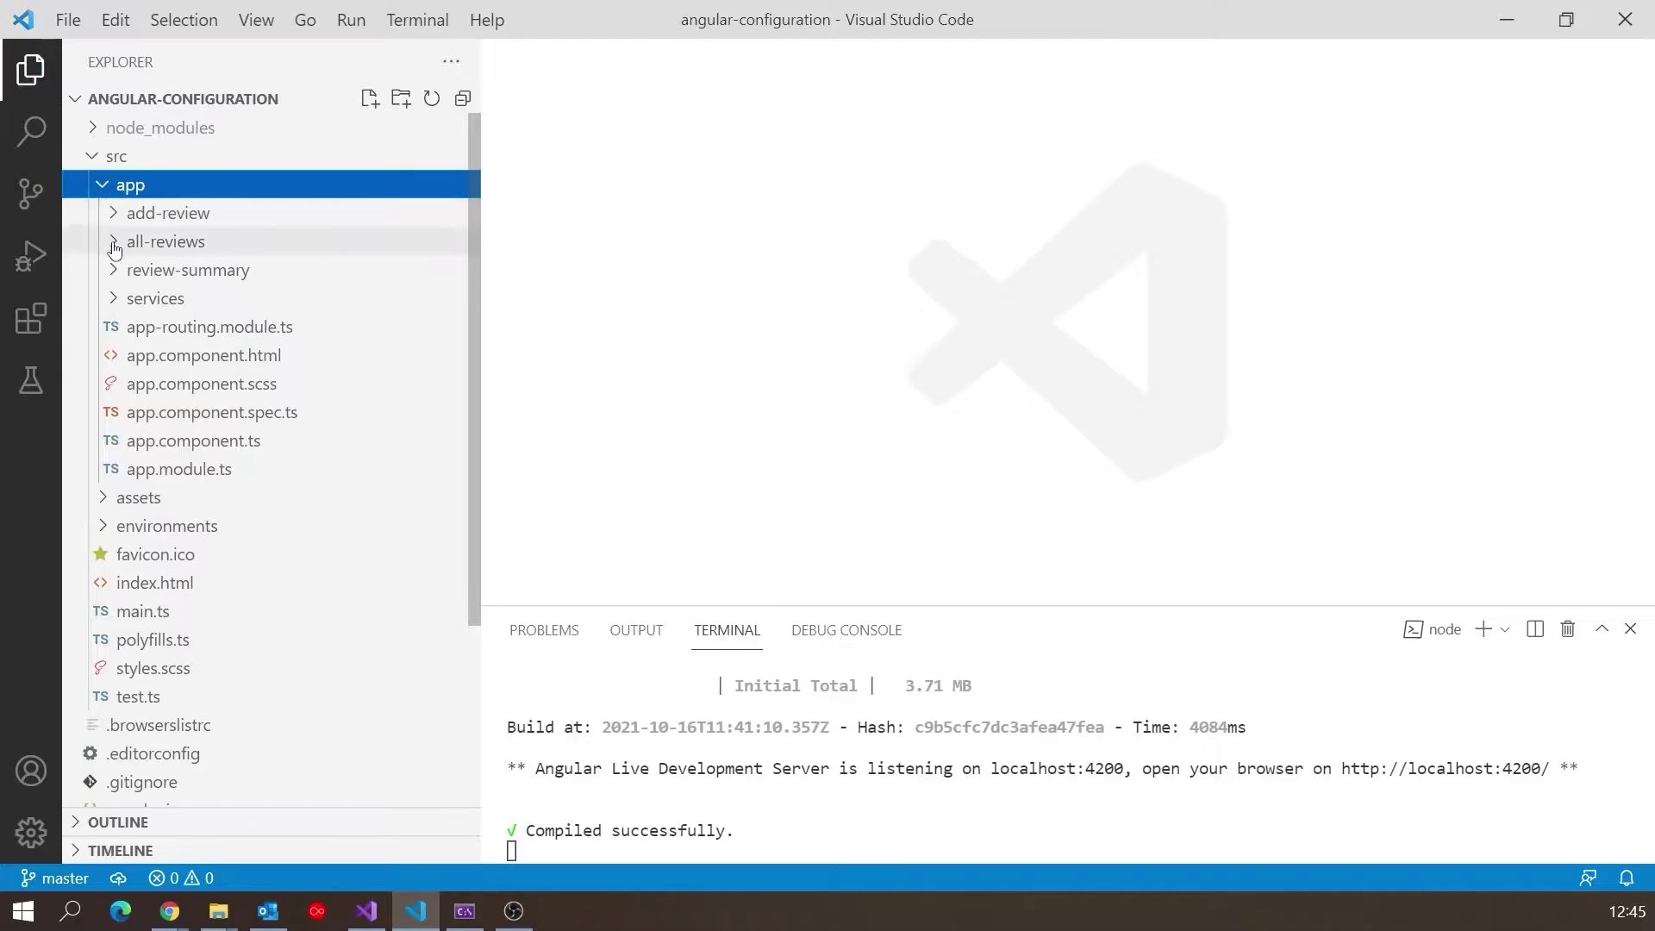
left_click(114, 298)
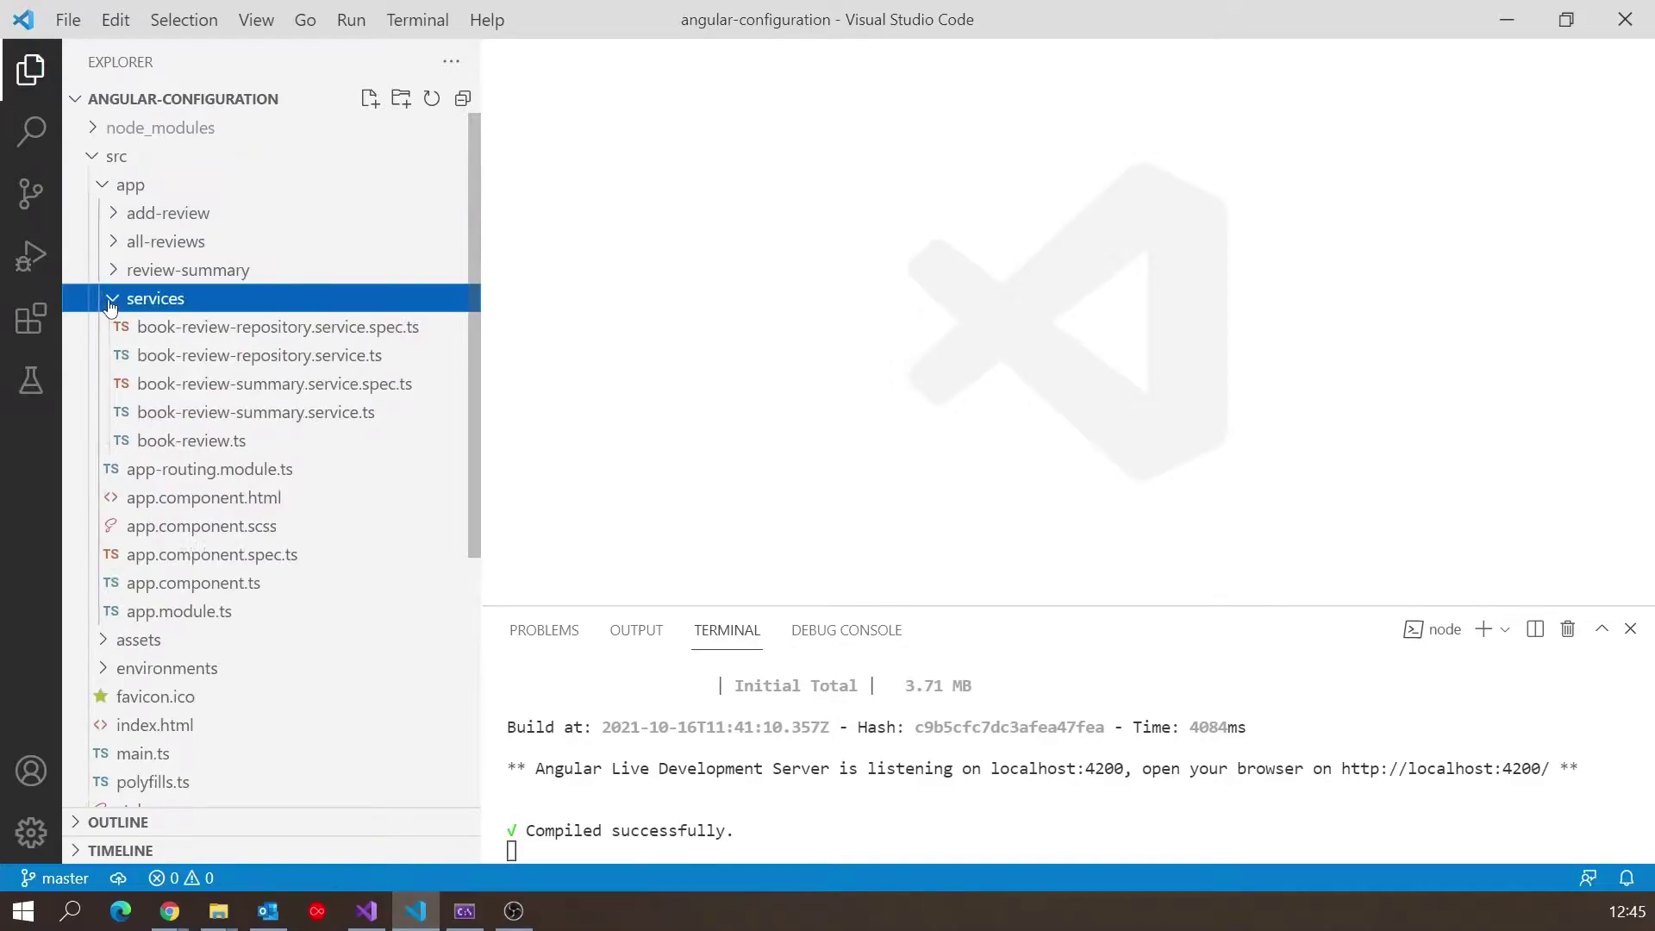
double_click(200, 364)
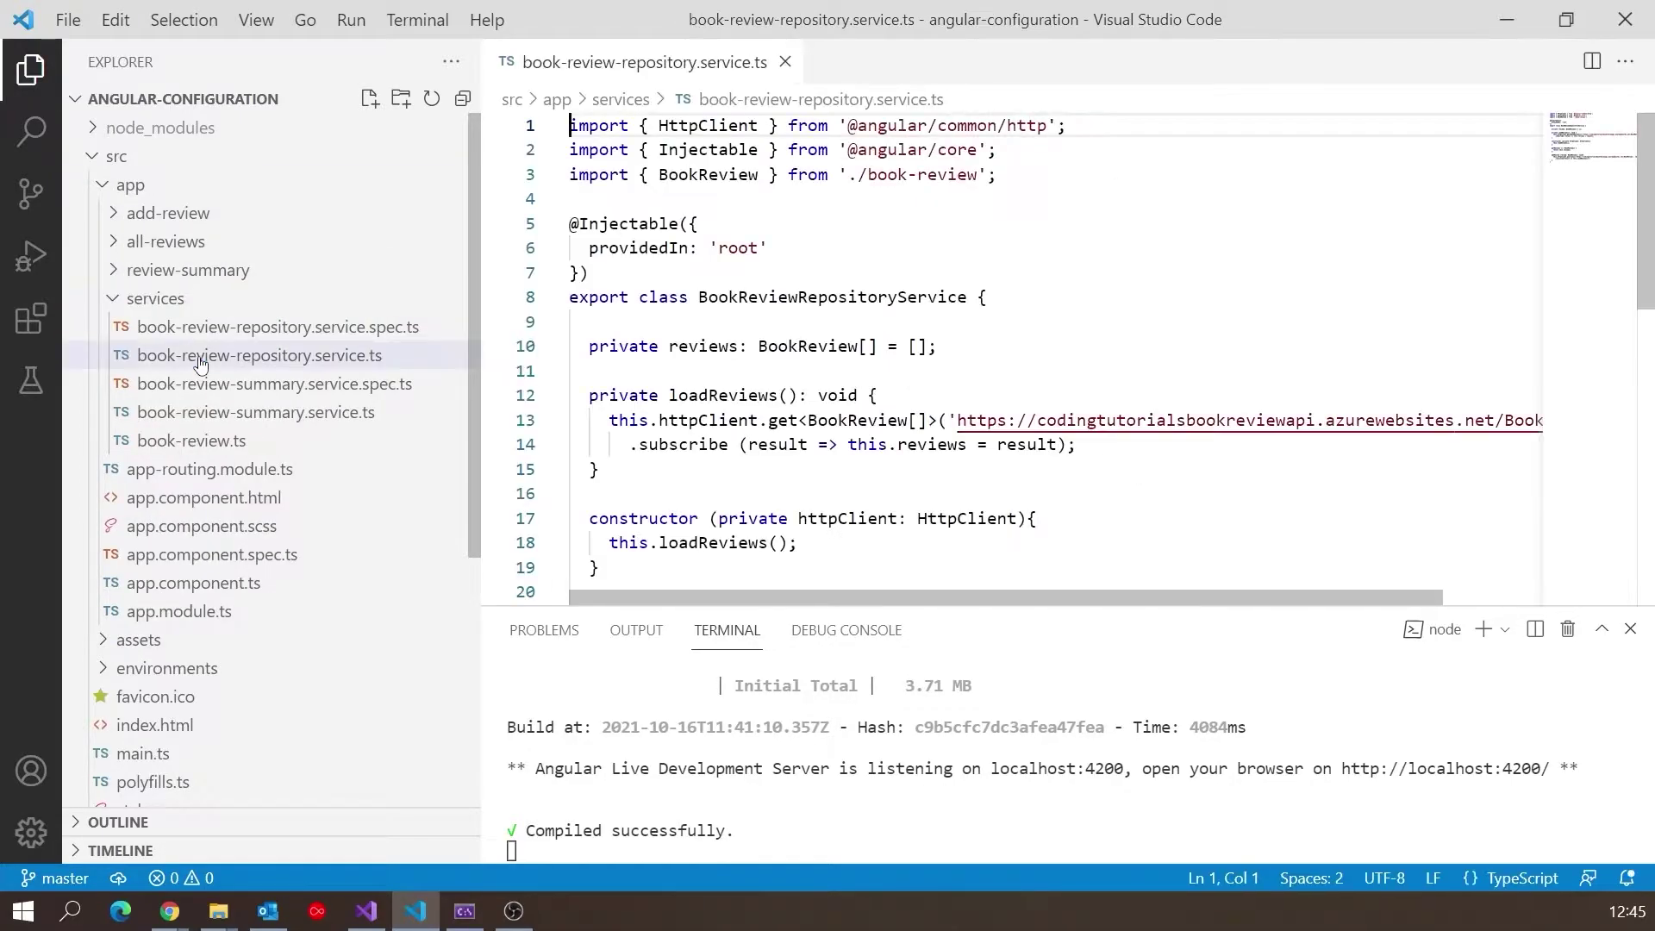
left_click_drag(1120, 599, 1267, 599)
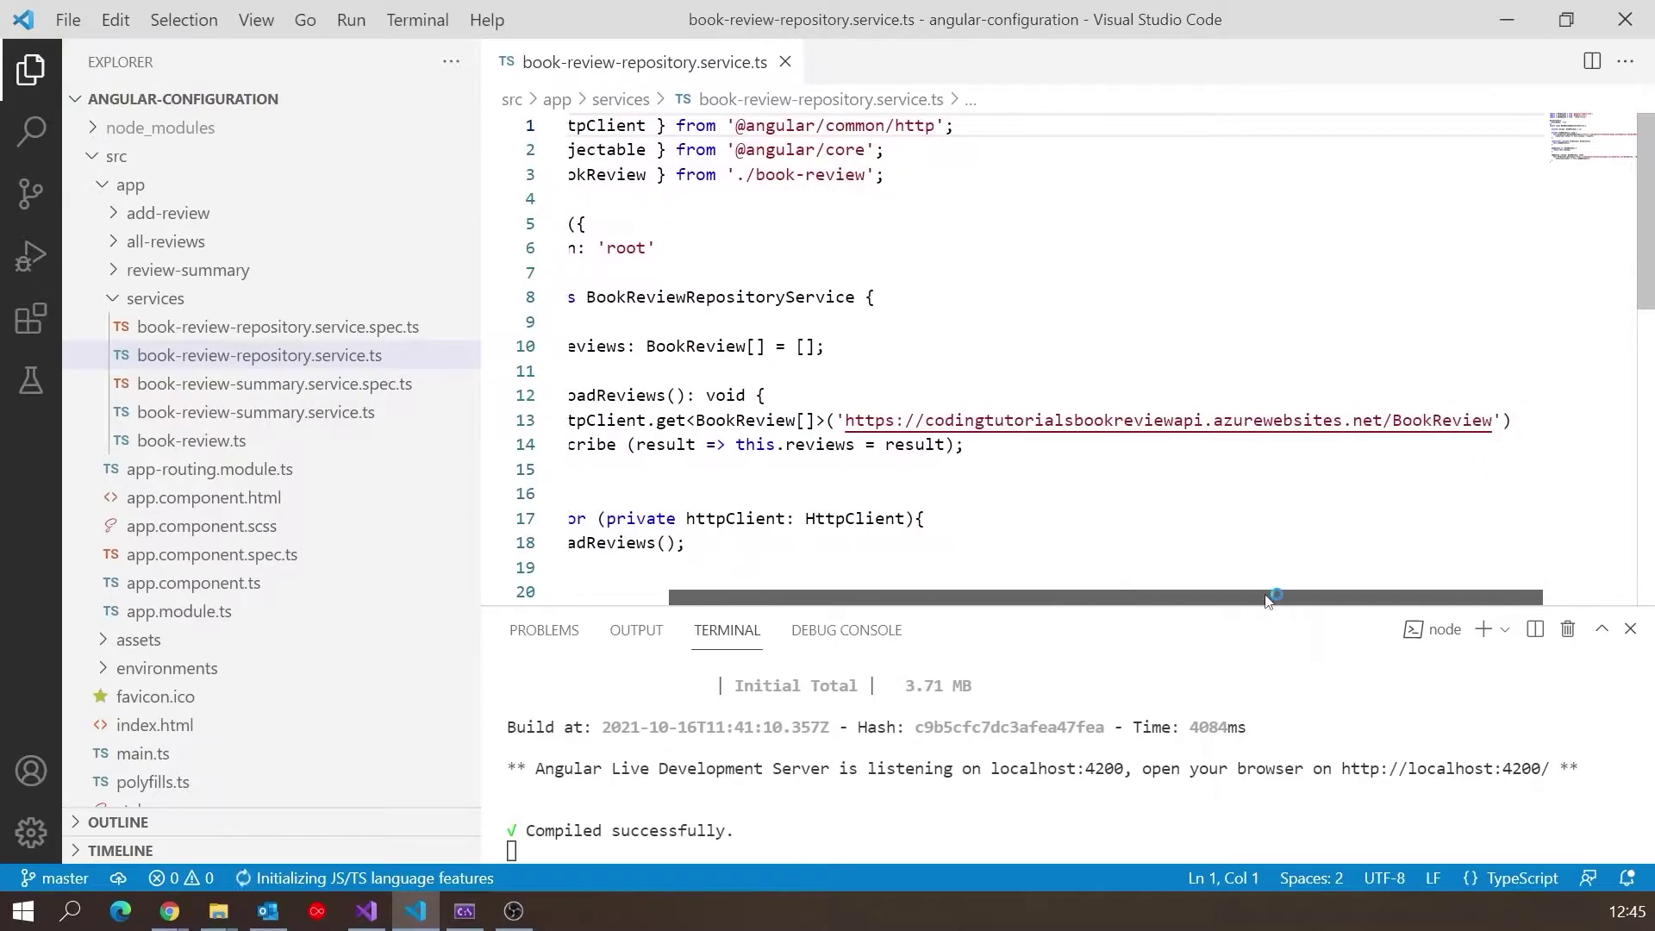
scroll(1020, 526, "down", 3)
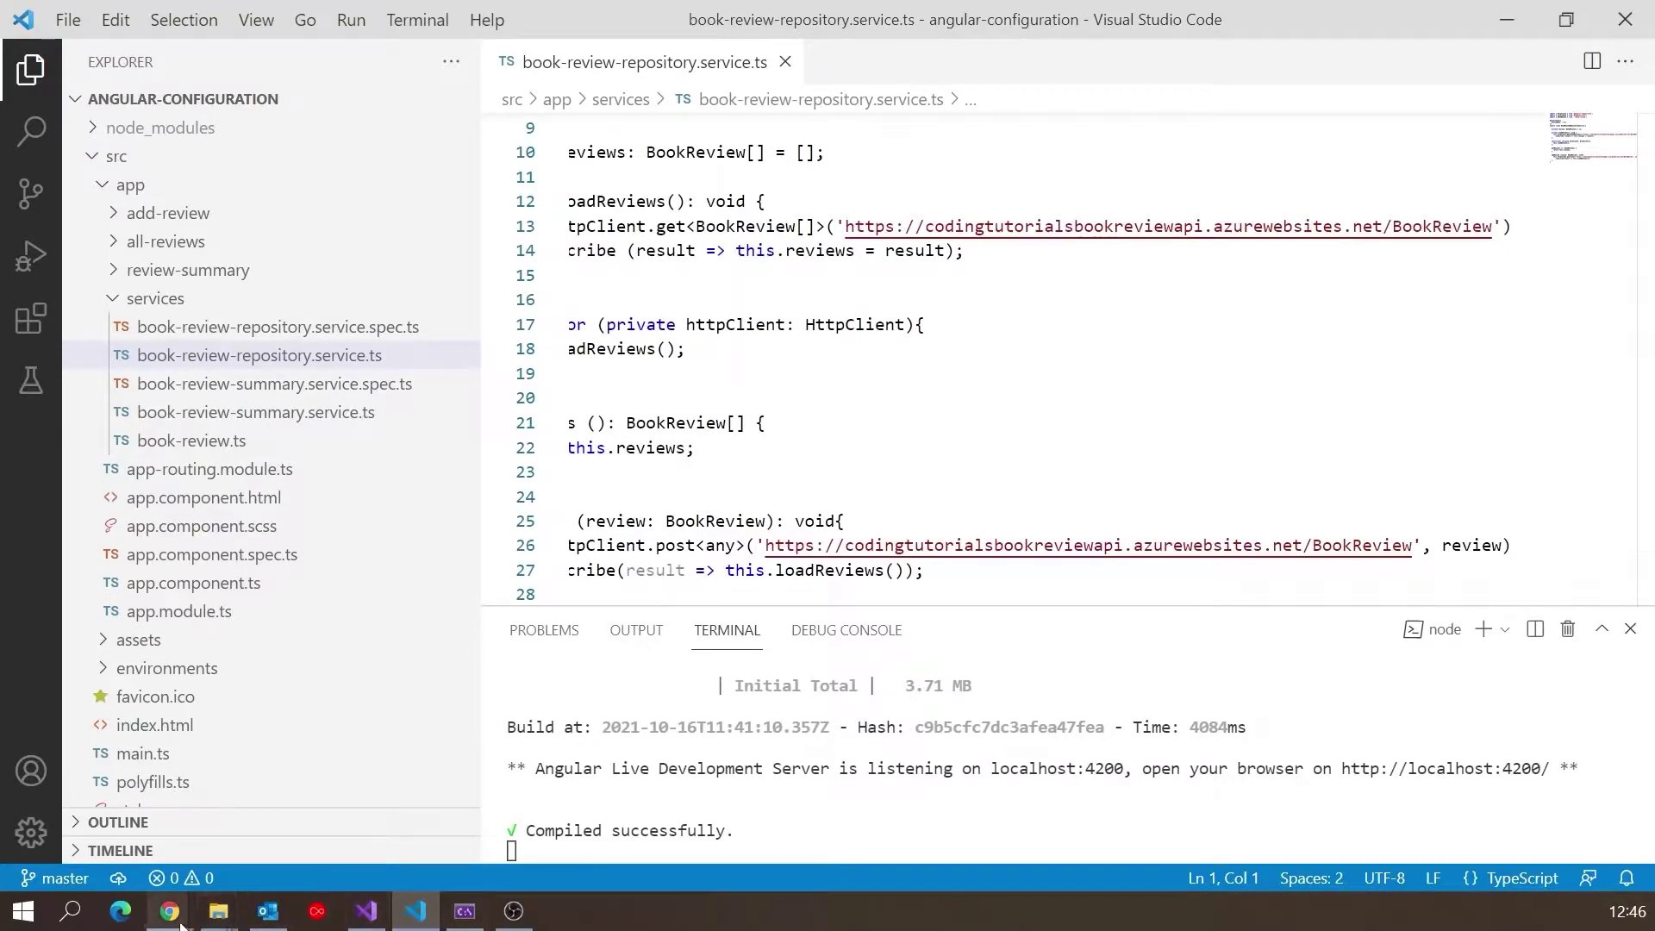
Step: Run GET /BookReview on the local API in Swagger and review the Local Review response
mouse_move(170, 912)
left_click(430, 810)
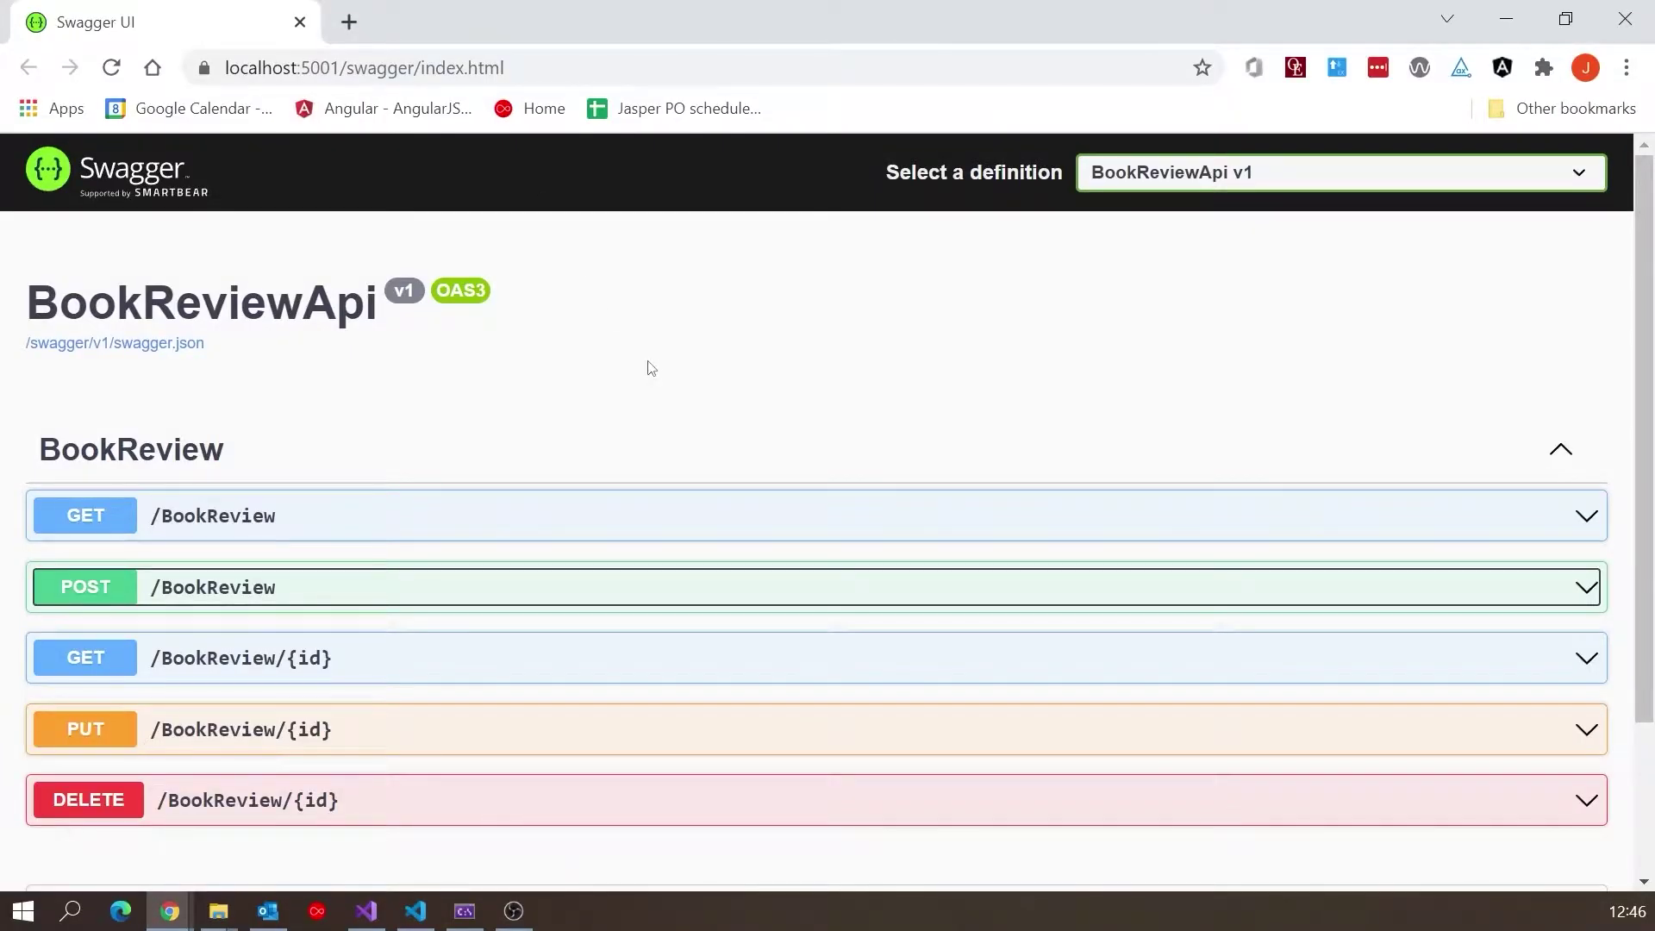
left_click(110, 519)
scroll(416, 540, "down", 1)
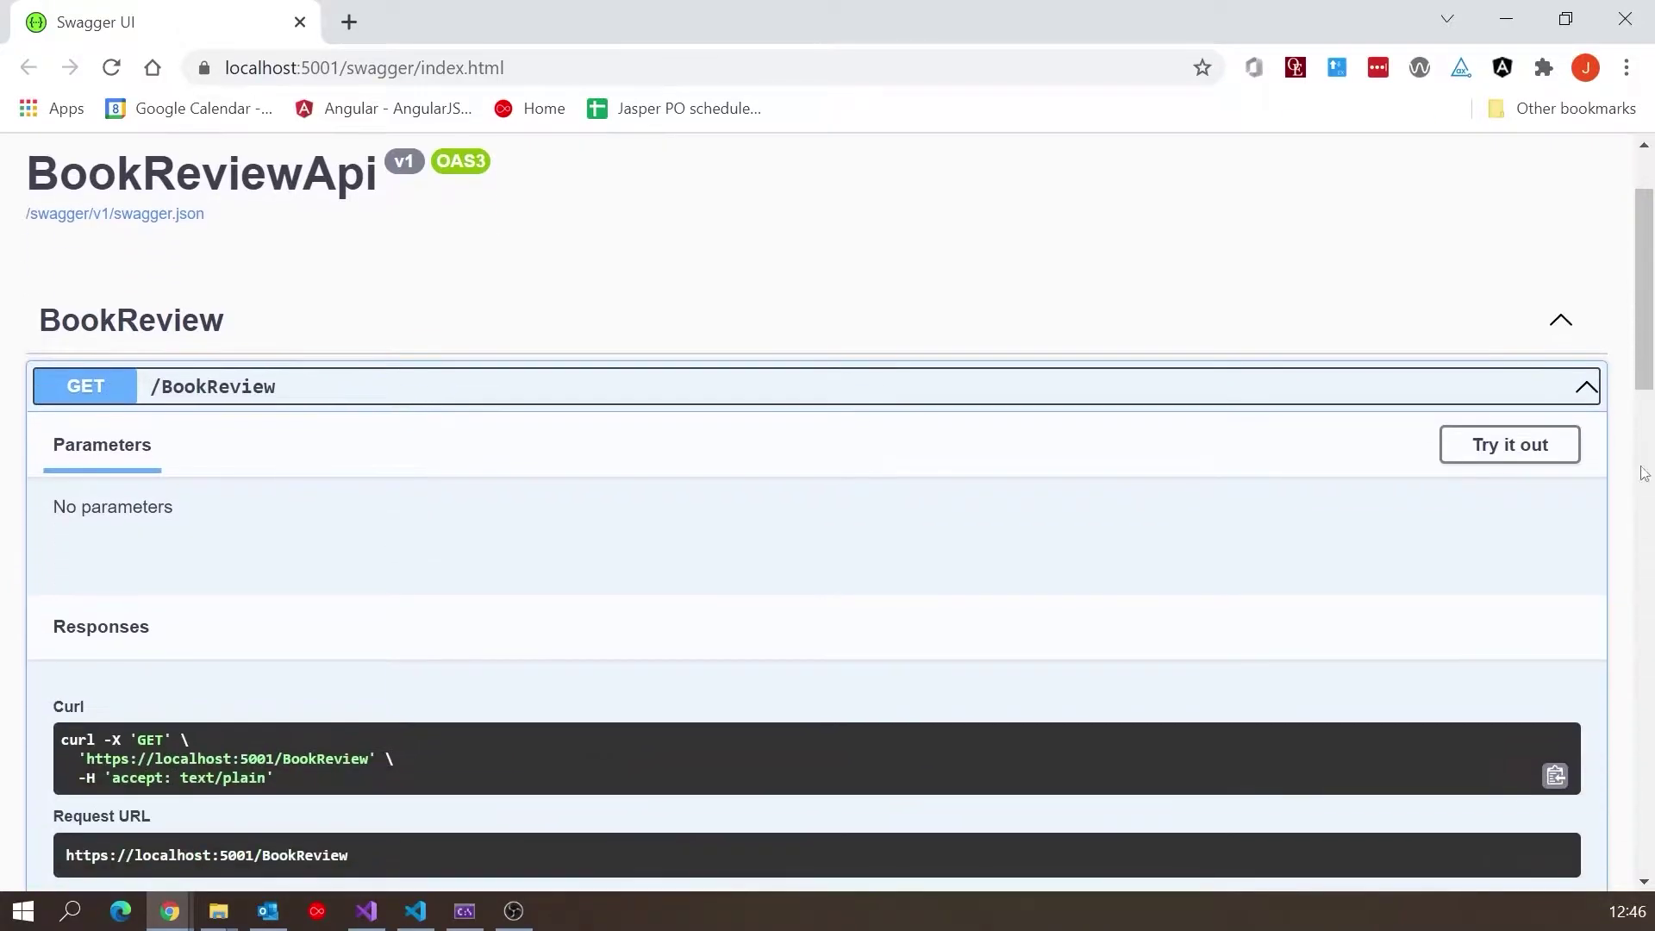
left_click(1509, 445)
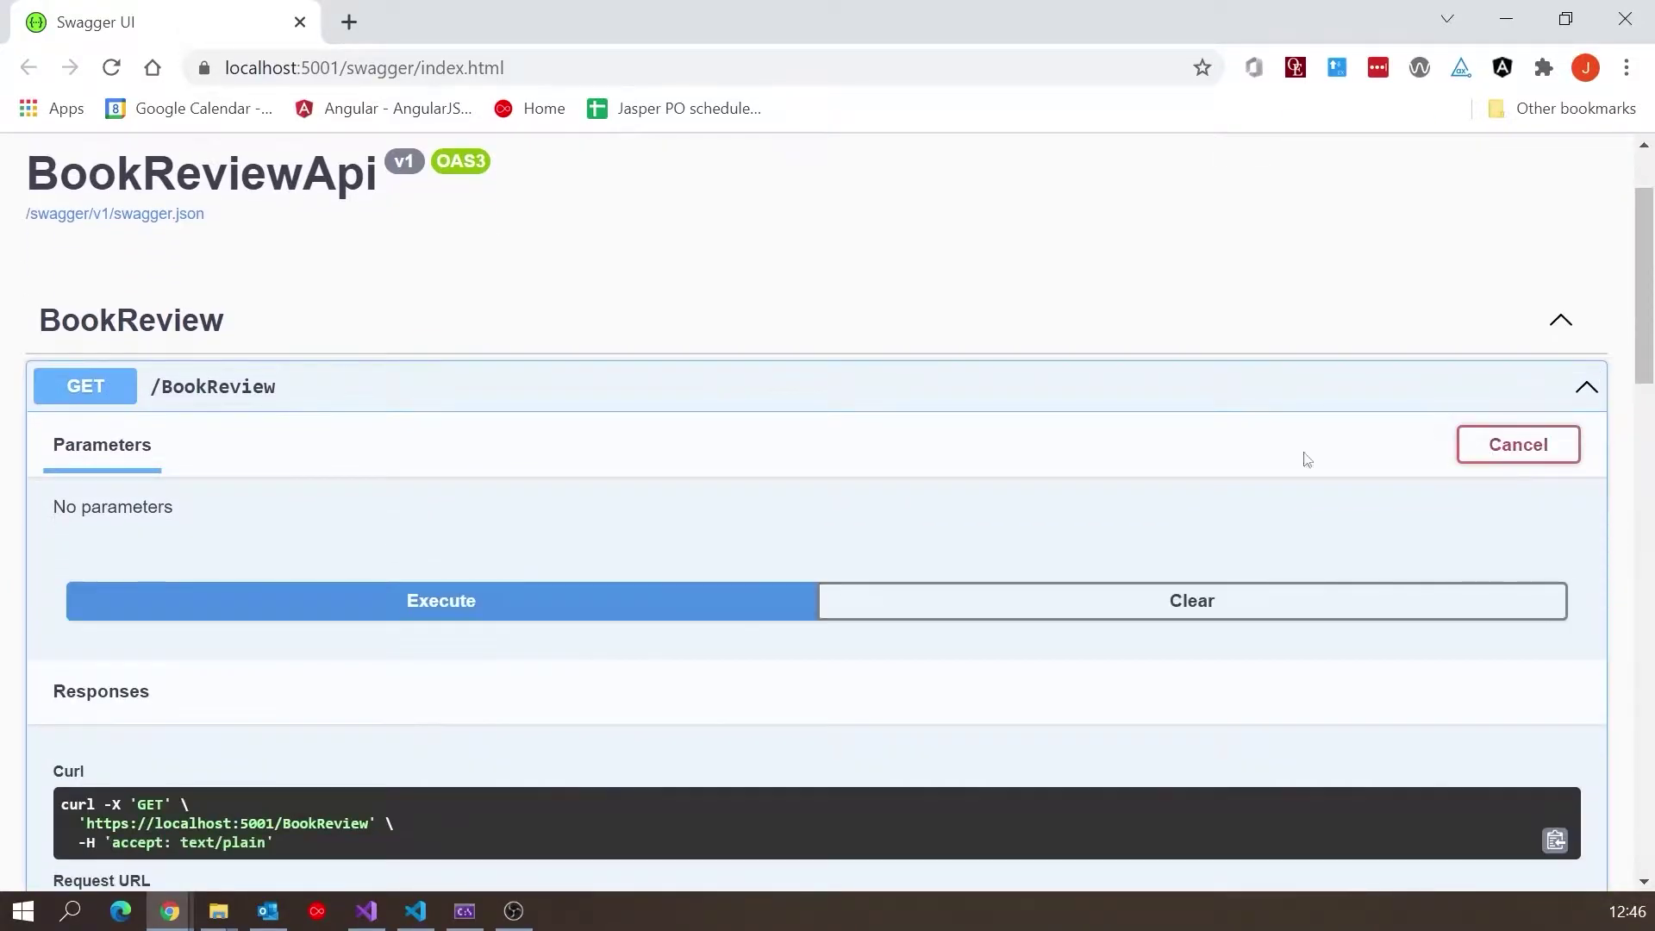
left_click(431, 606)
scroll(431, 607, "down", 5)
scroll(428, 610, "down", 3)
scroll(496, 345, "down", 1)
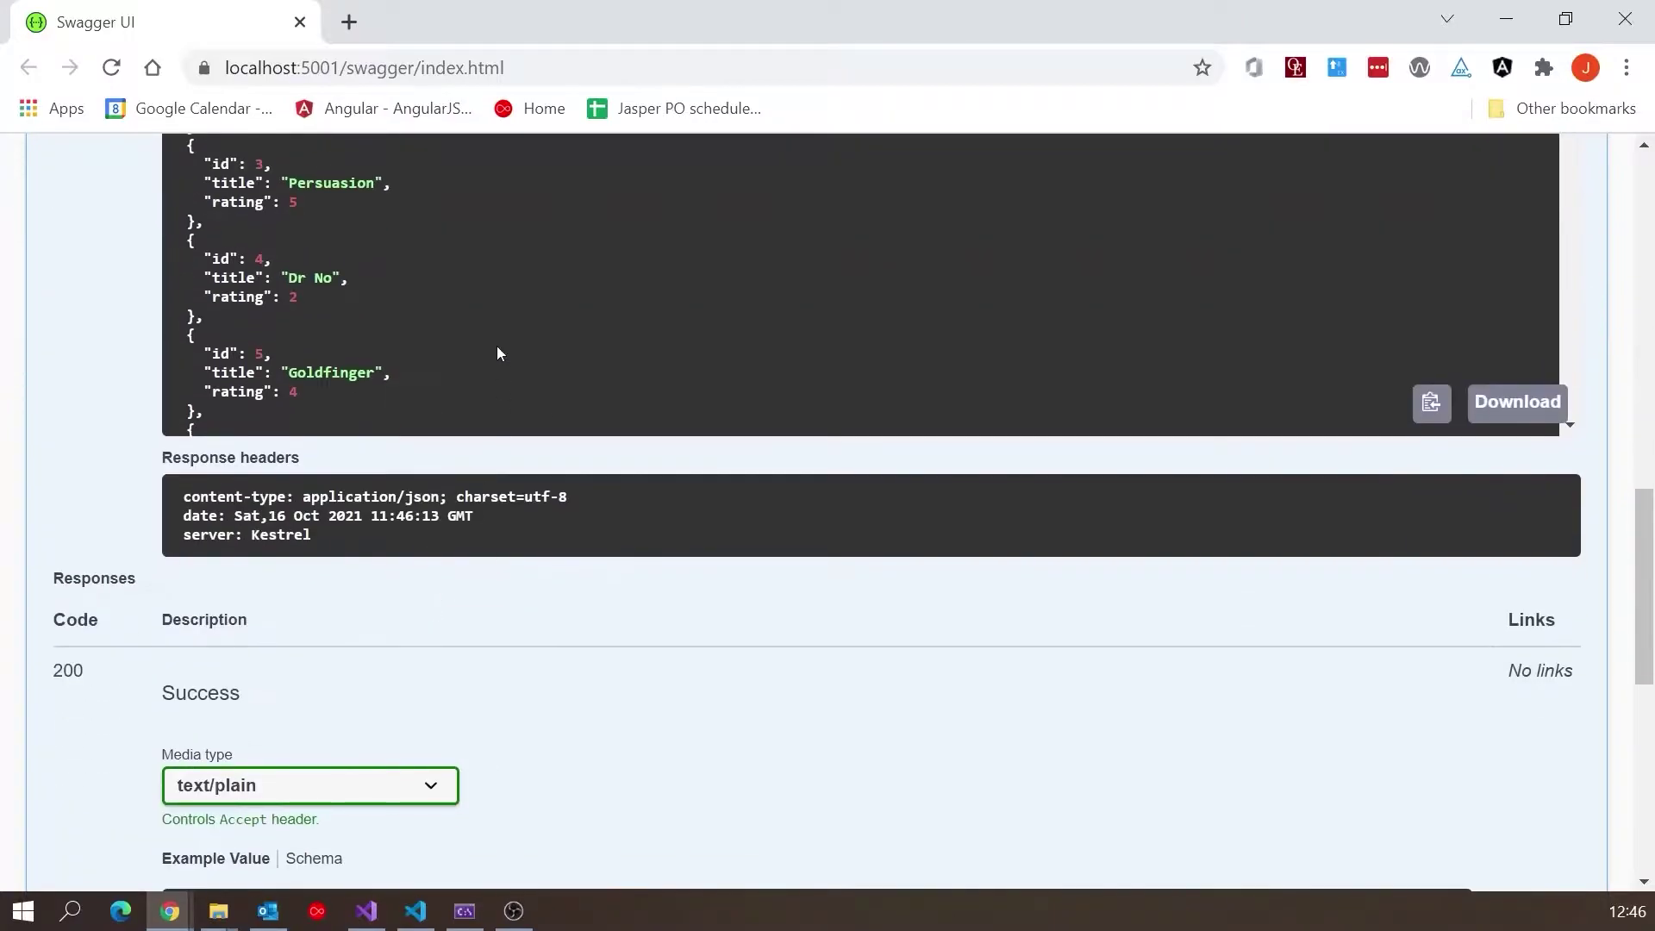
scroll(498, 346, "down", 1)
scroll(496, 346, "down", 5)
scroll(496, 345, "down", 5)
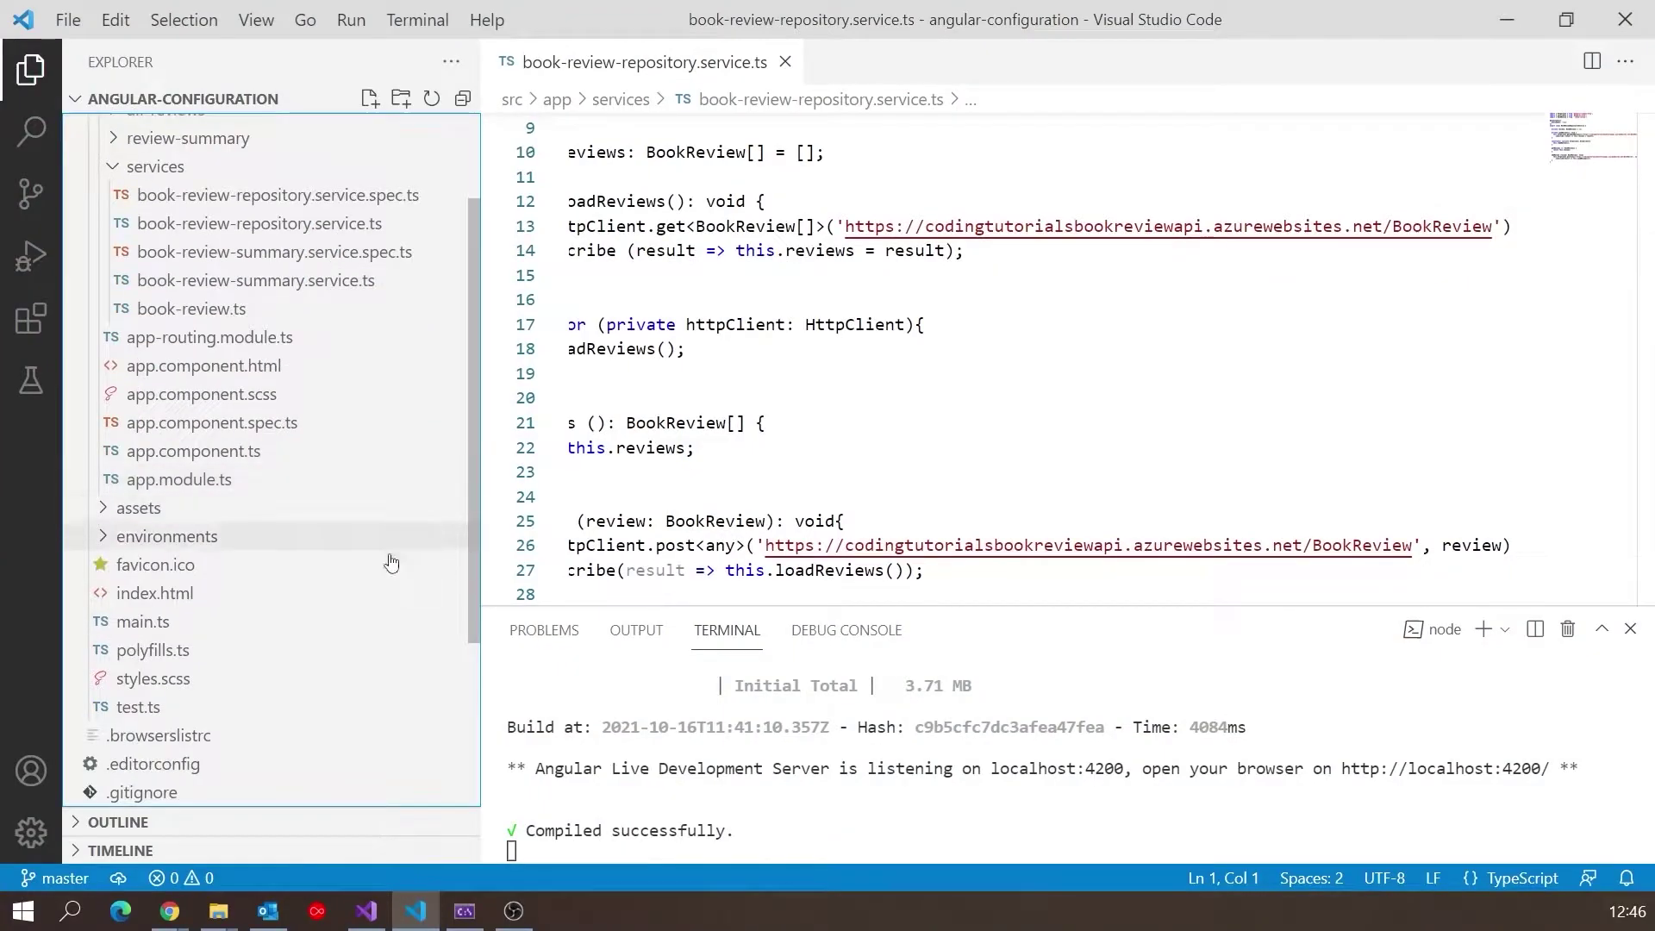
Step: Expand src/environments and switch back and forth between environment.ts and environment.prod.ts
left_click(168, 539)
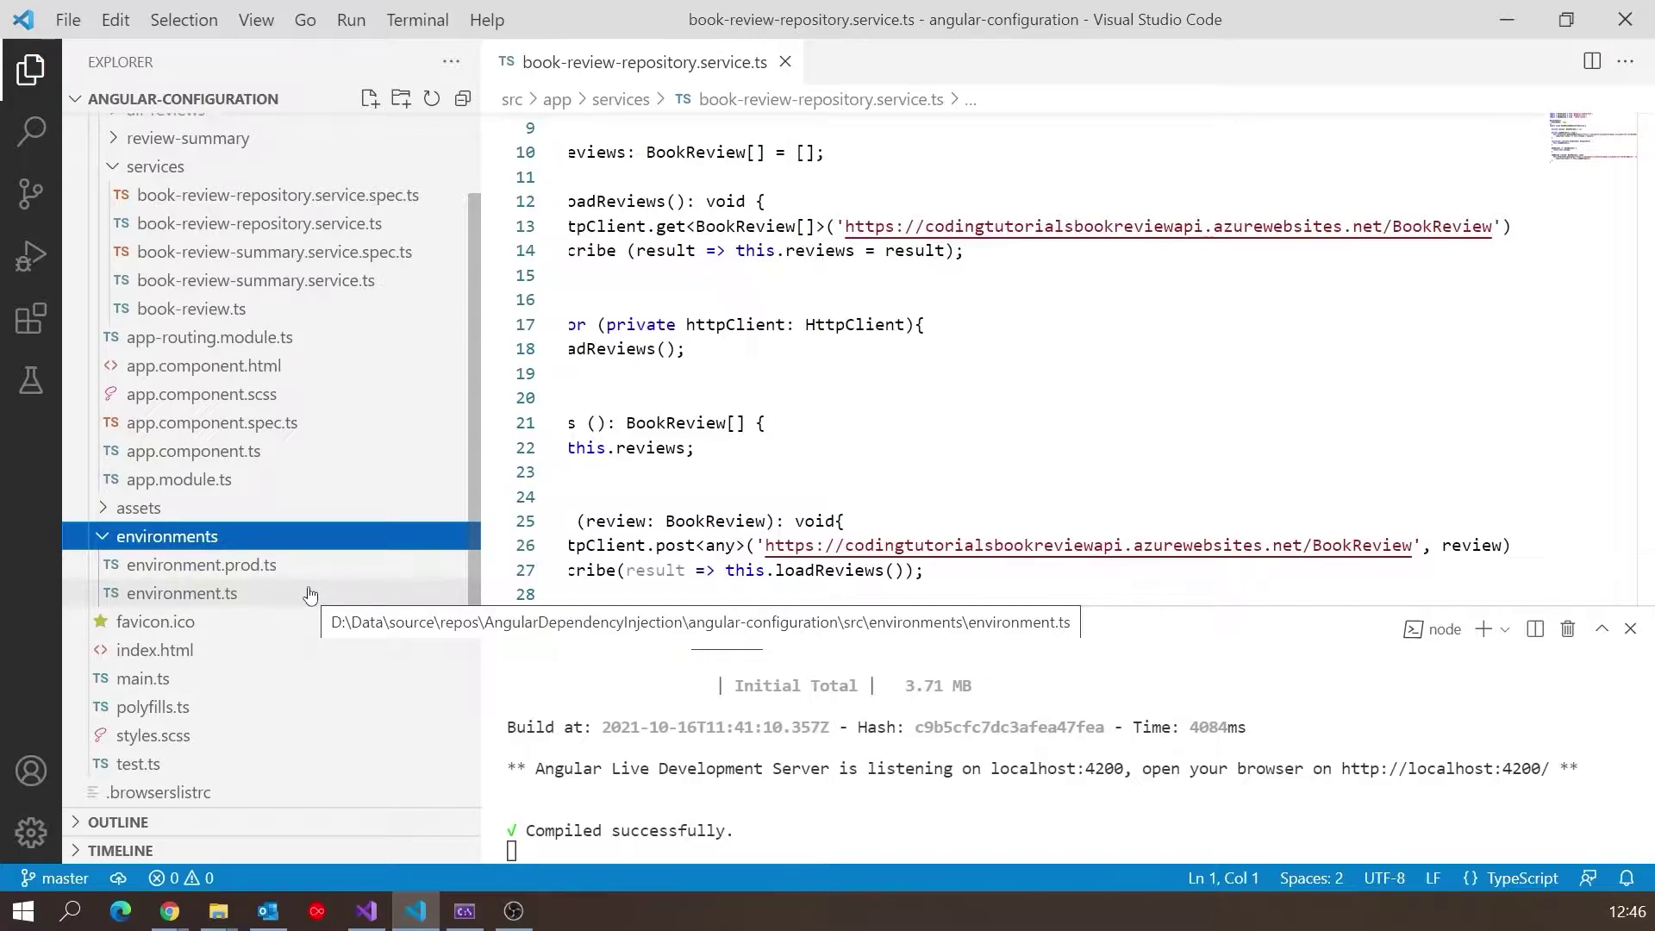
left_click(176, 596)
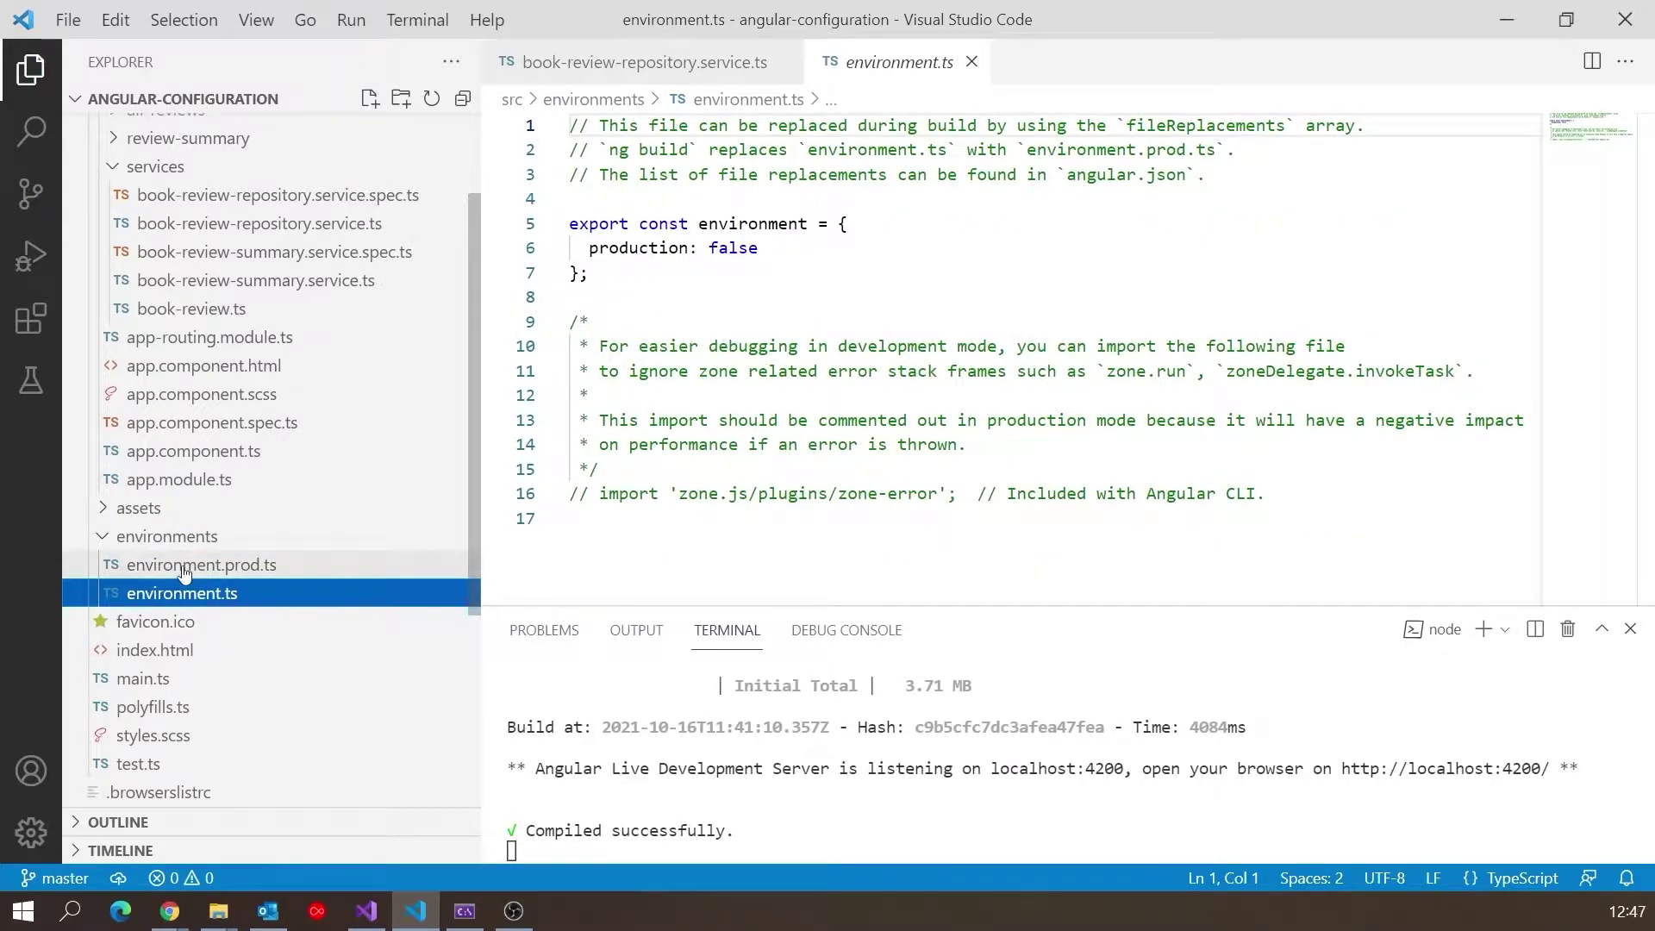
left_click(183, 574)
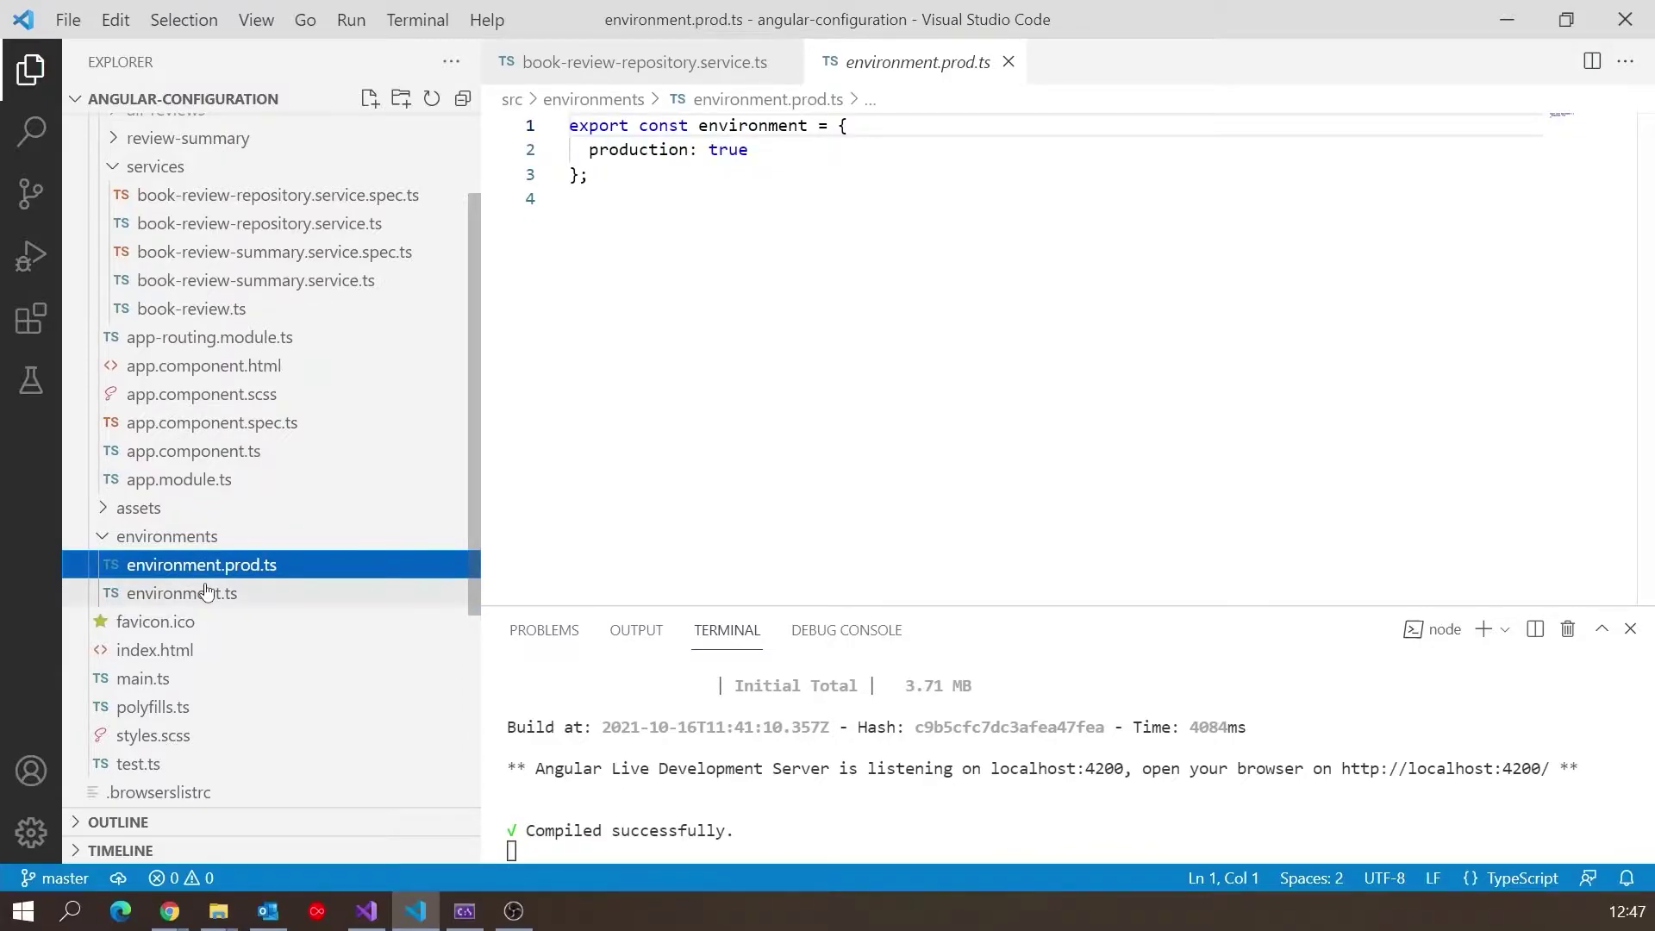
left_click(206, 598)
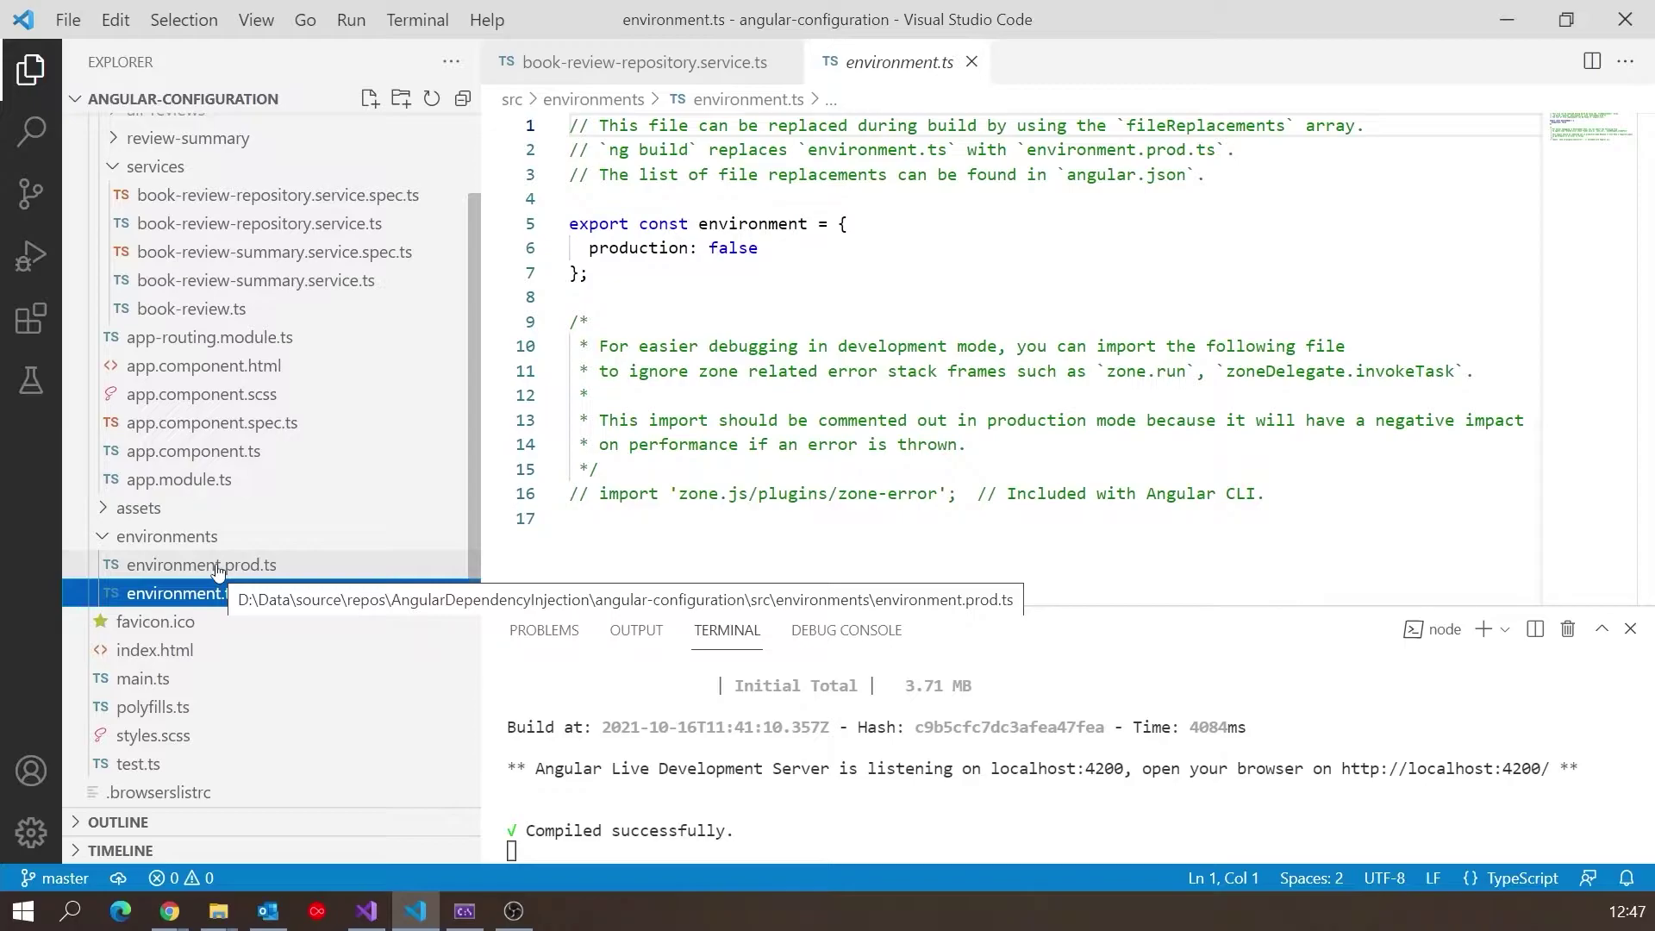
left_click(218, 572)
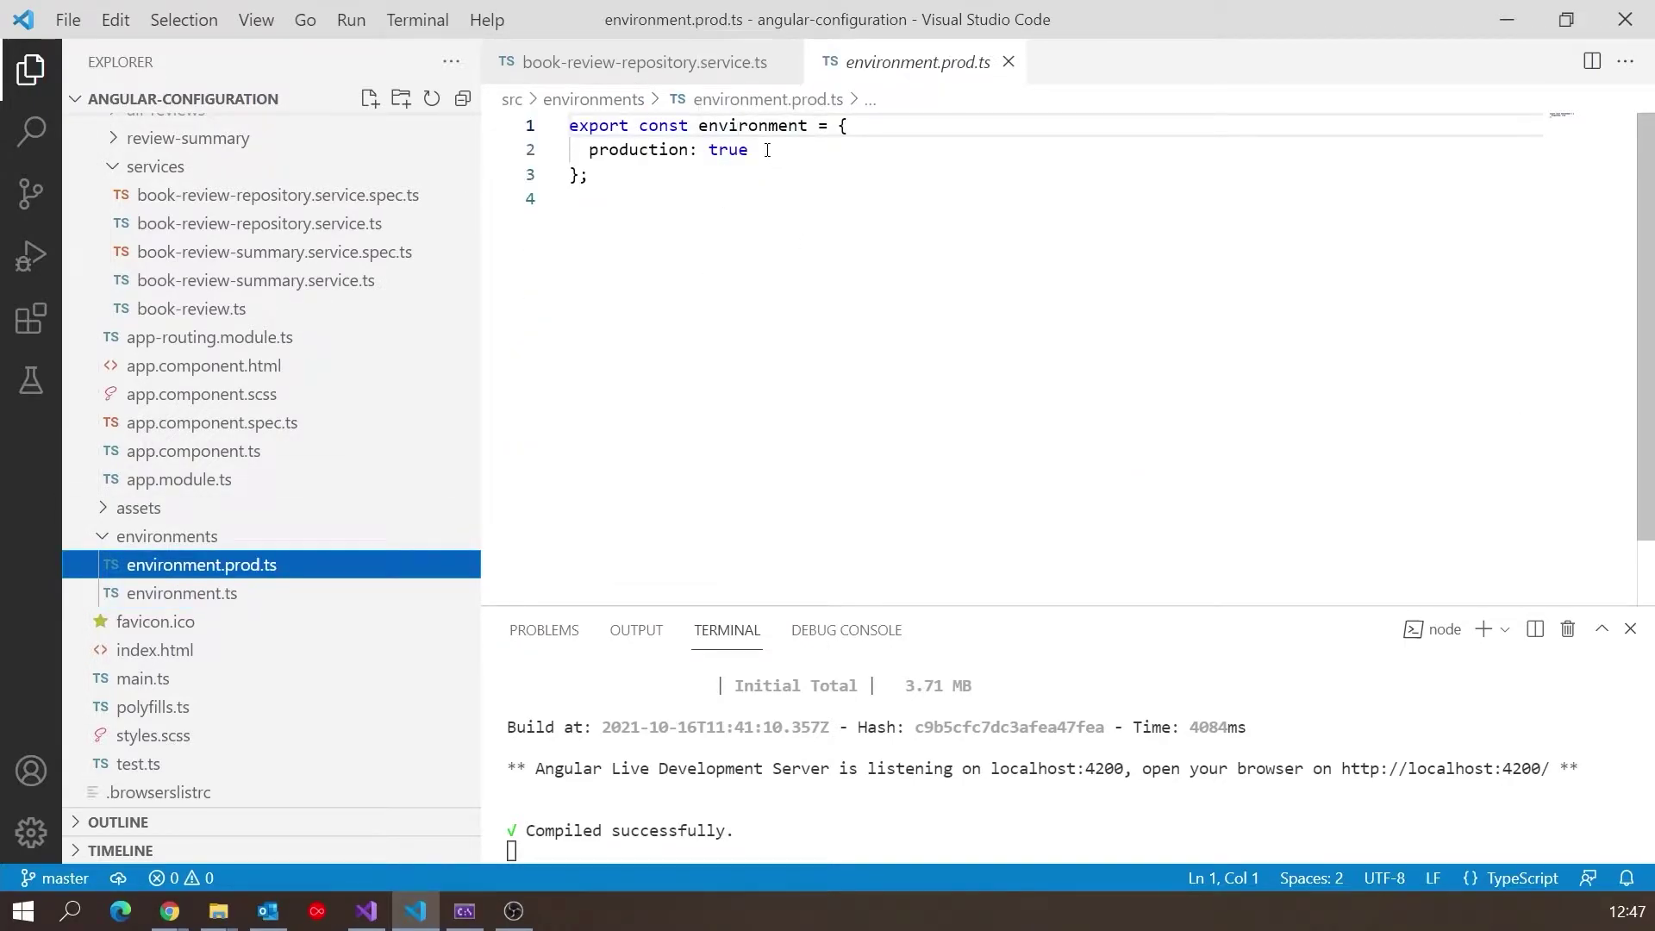
Step: Highlight 'production: true' in environment.prod.ts, then reopen environment.ts
left_click_drag(767, 150, 588, 150)
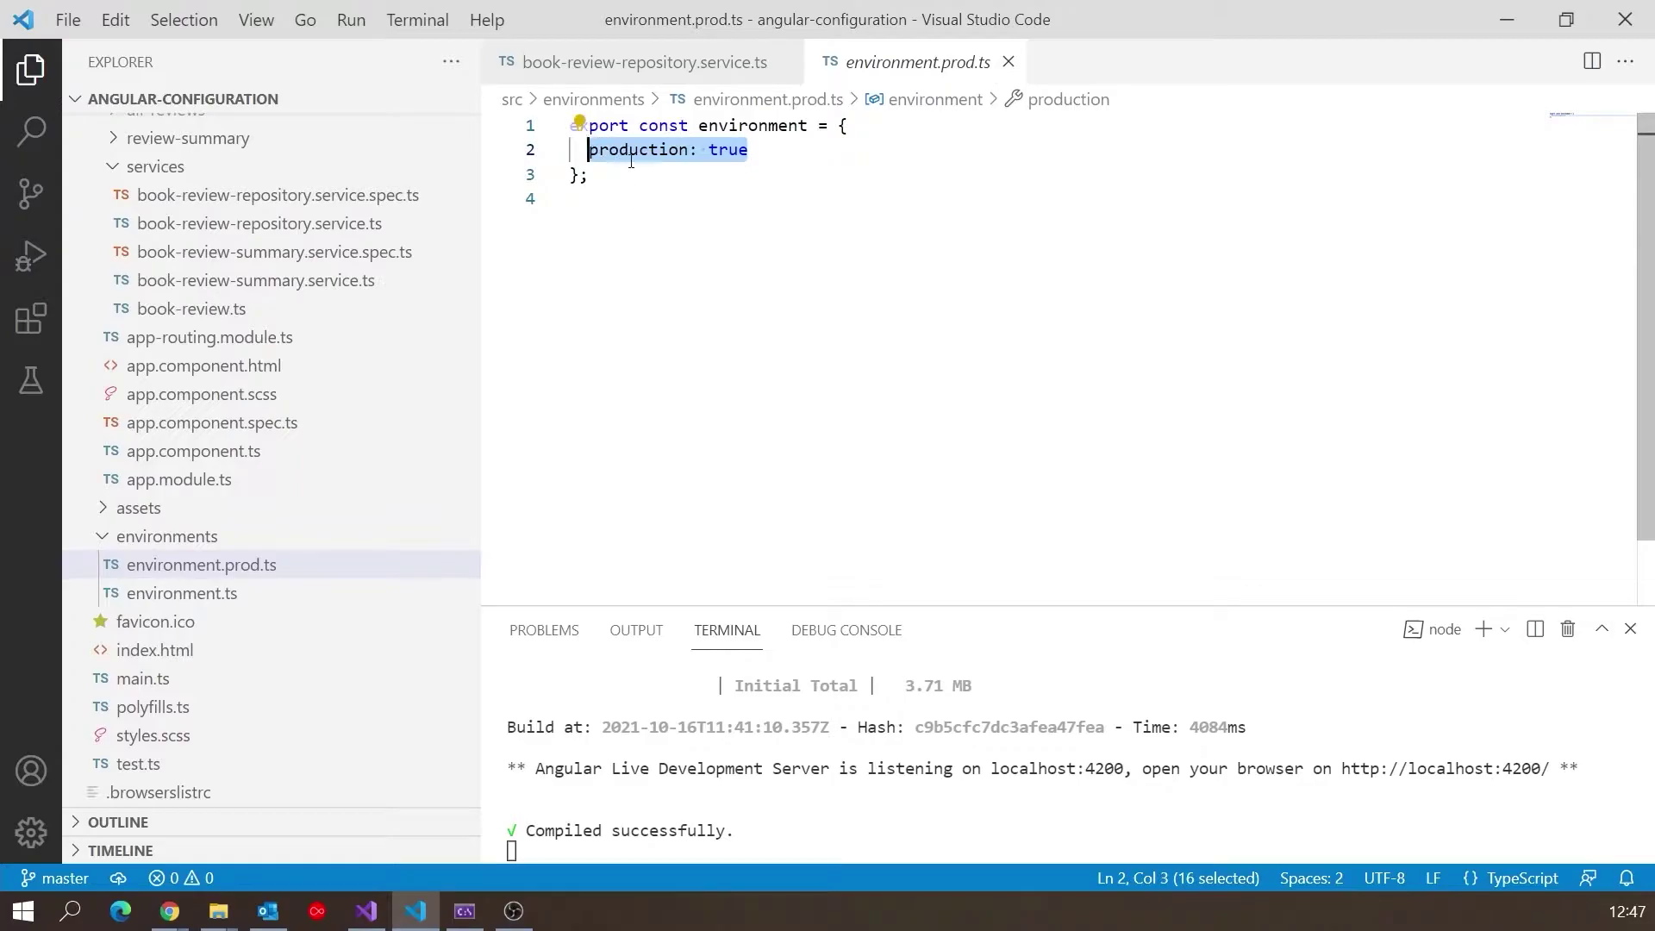
key("ctrl+shift+e")
left_click(201, 595)
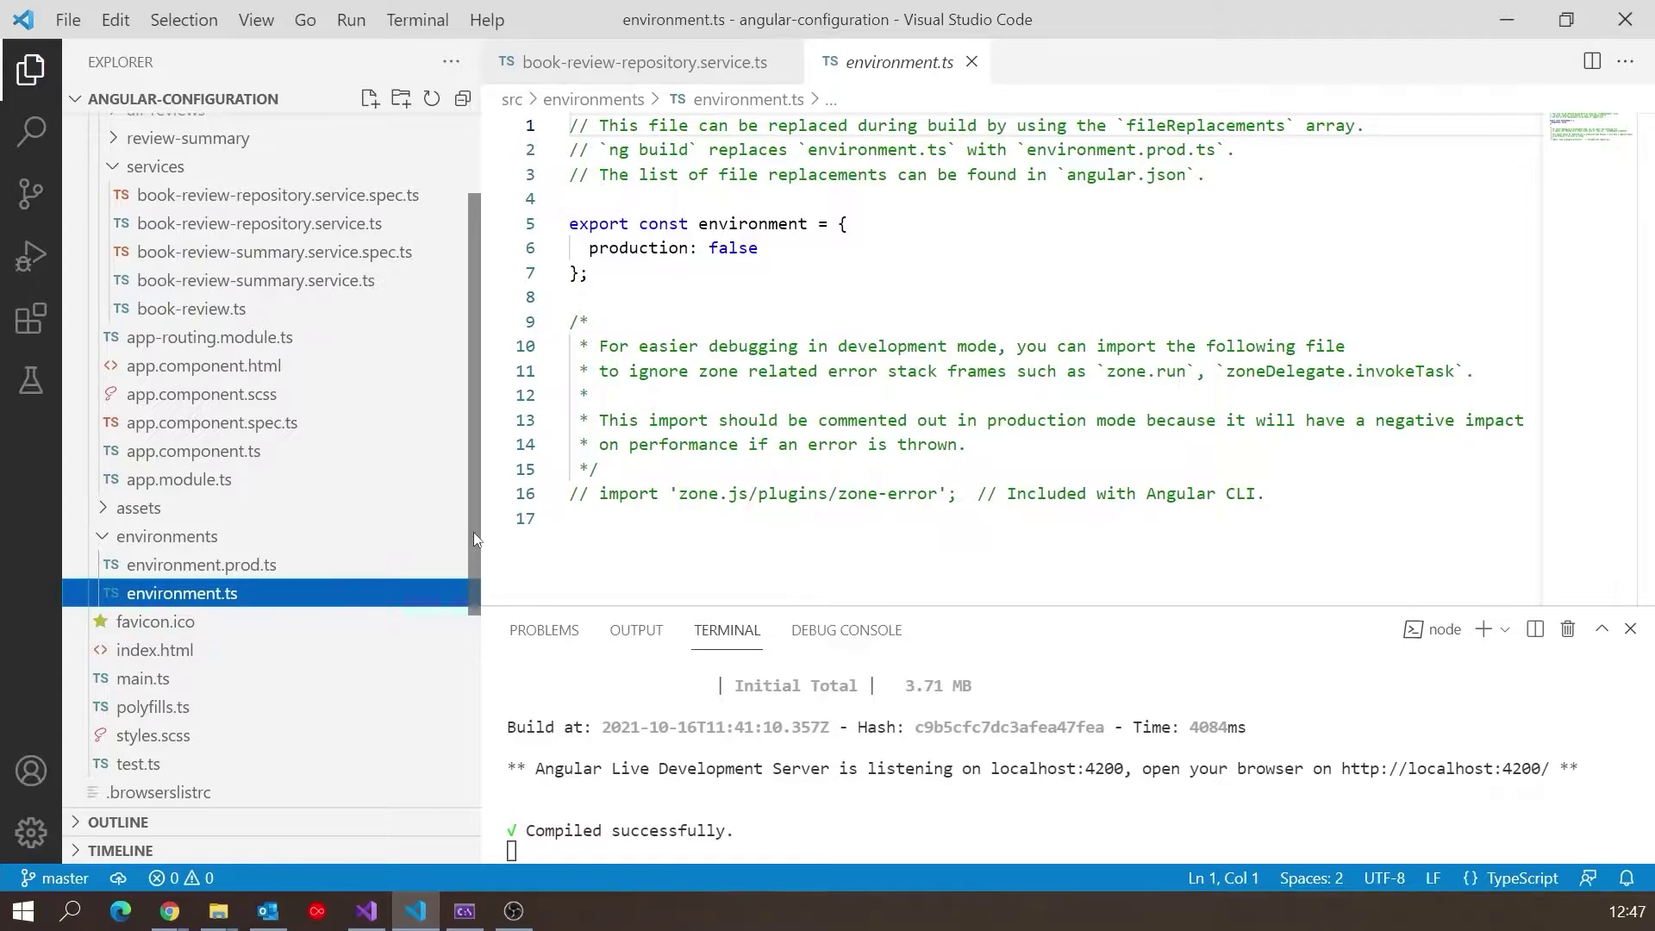
left_click_drag(473, 538, 458, 750)
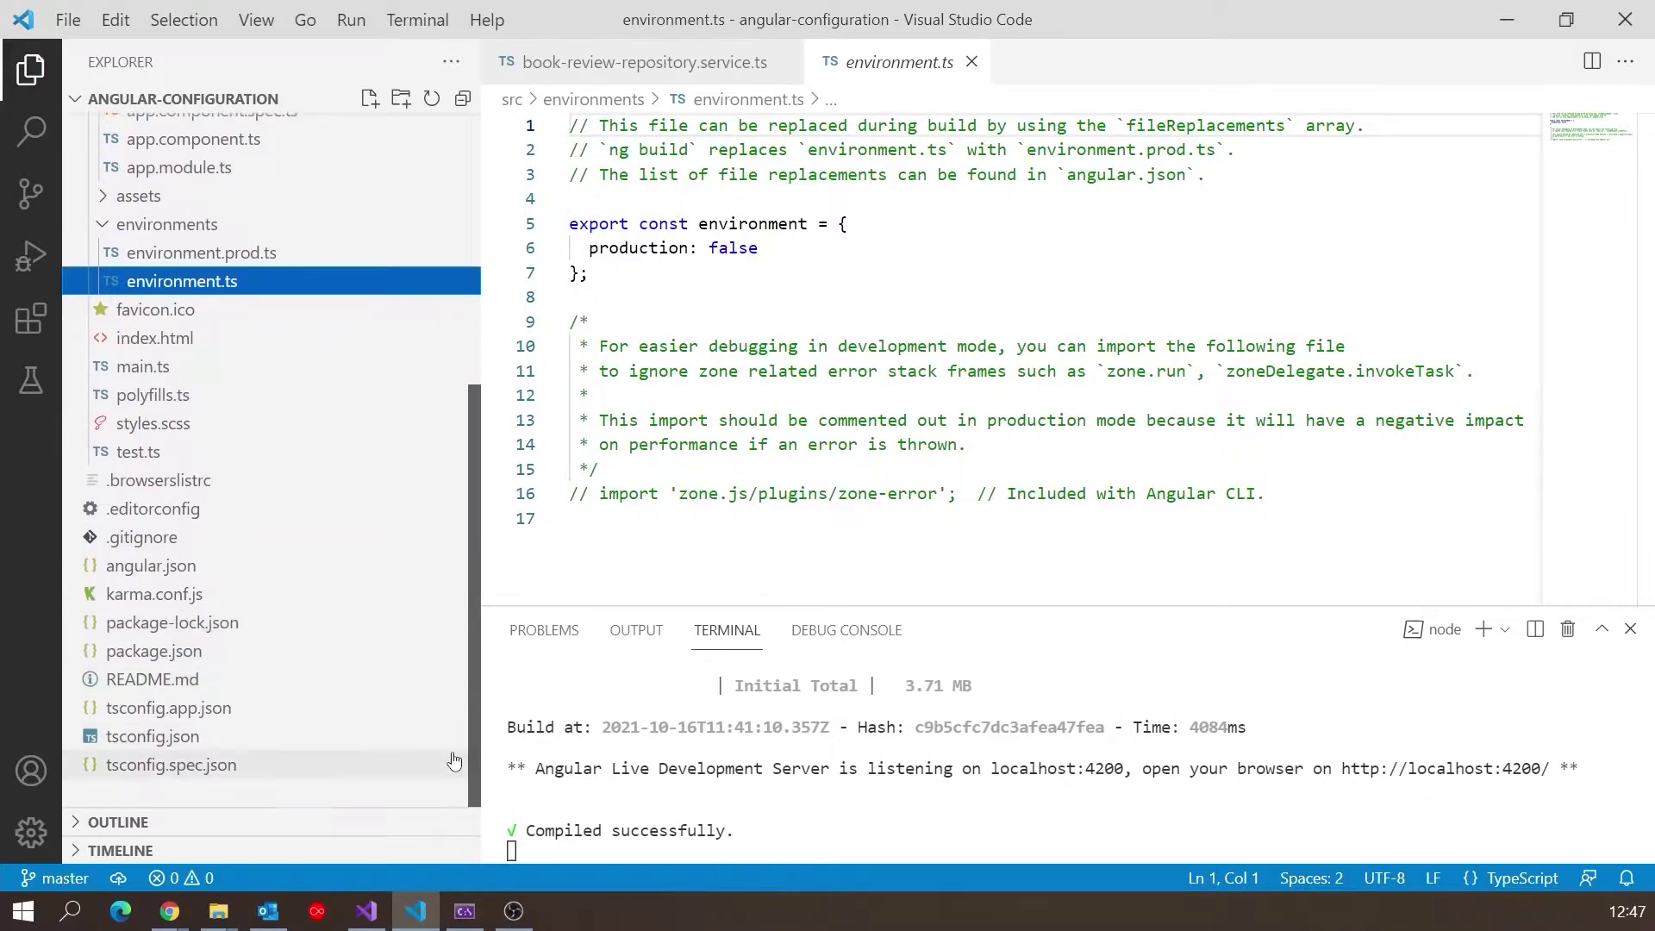
Step: In angular.json, highlight the configurations, production and budgets entries
left_click(125, 569)
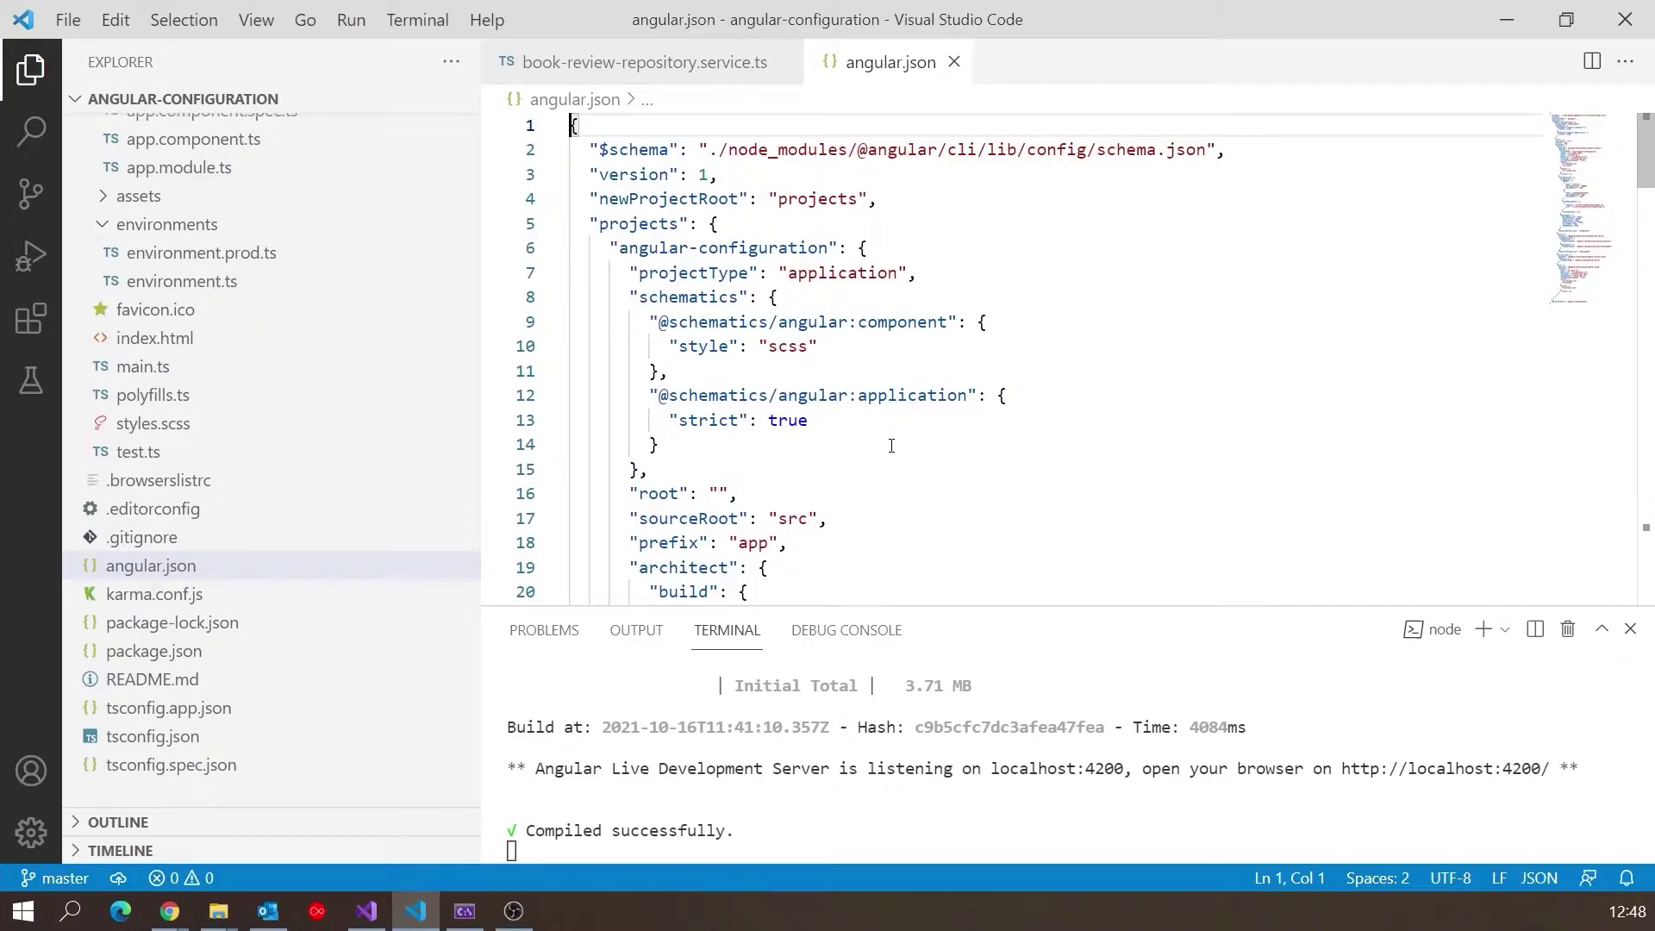
scroll(891, 444, "down", 5)
scroll(891, 445, "down", 5)
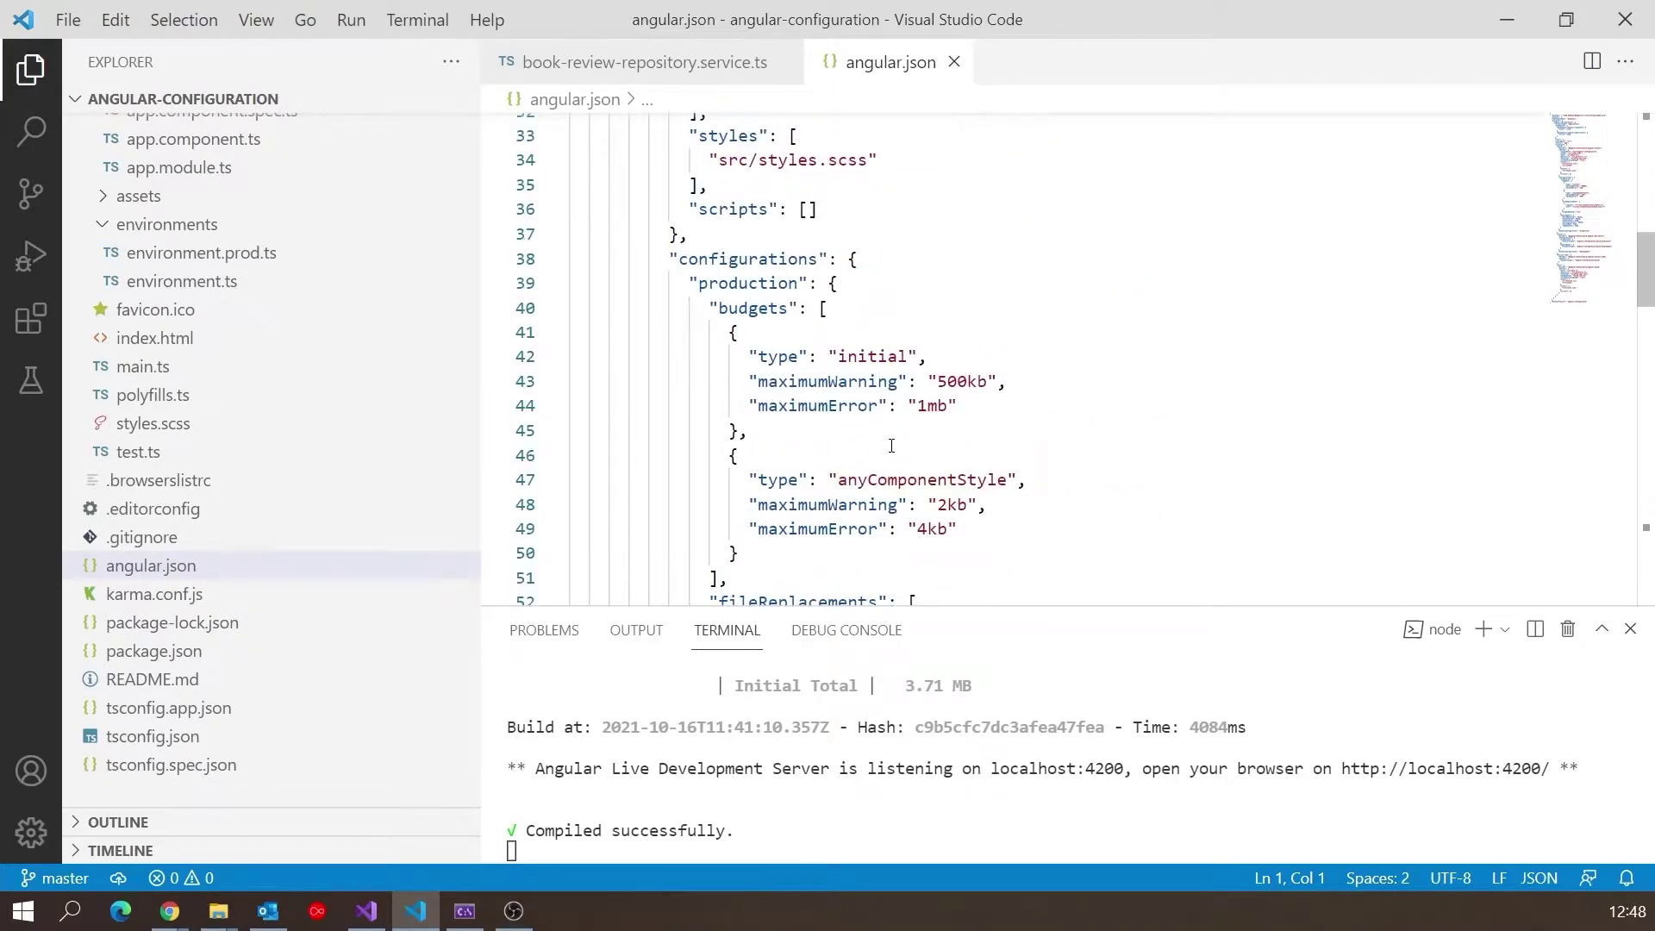
left_click_drag(669, 259, 882, 260)
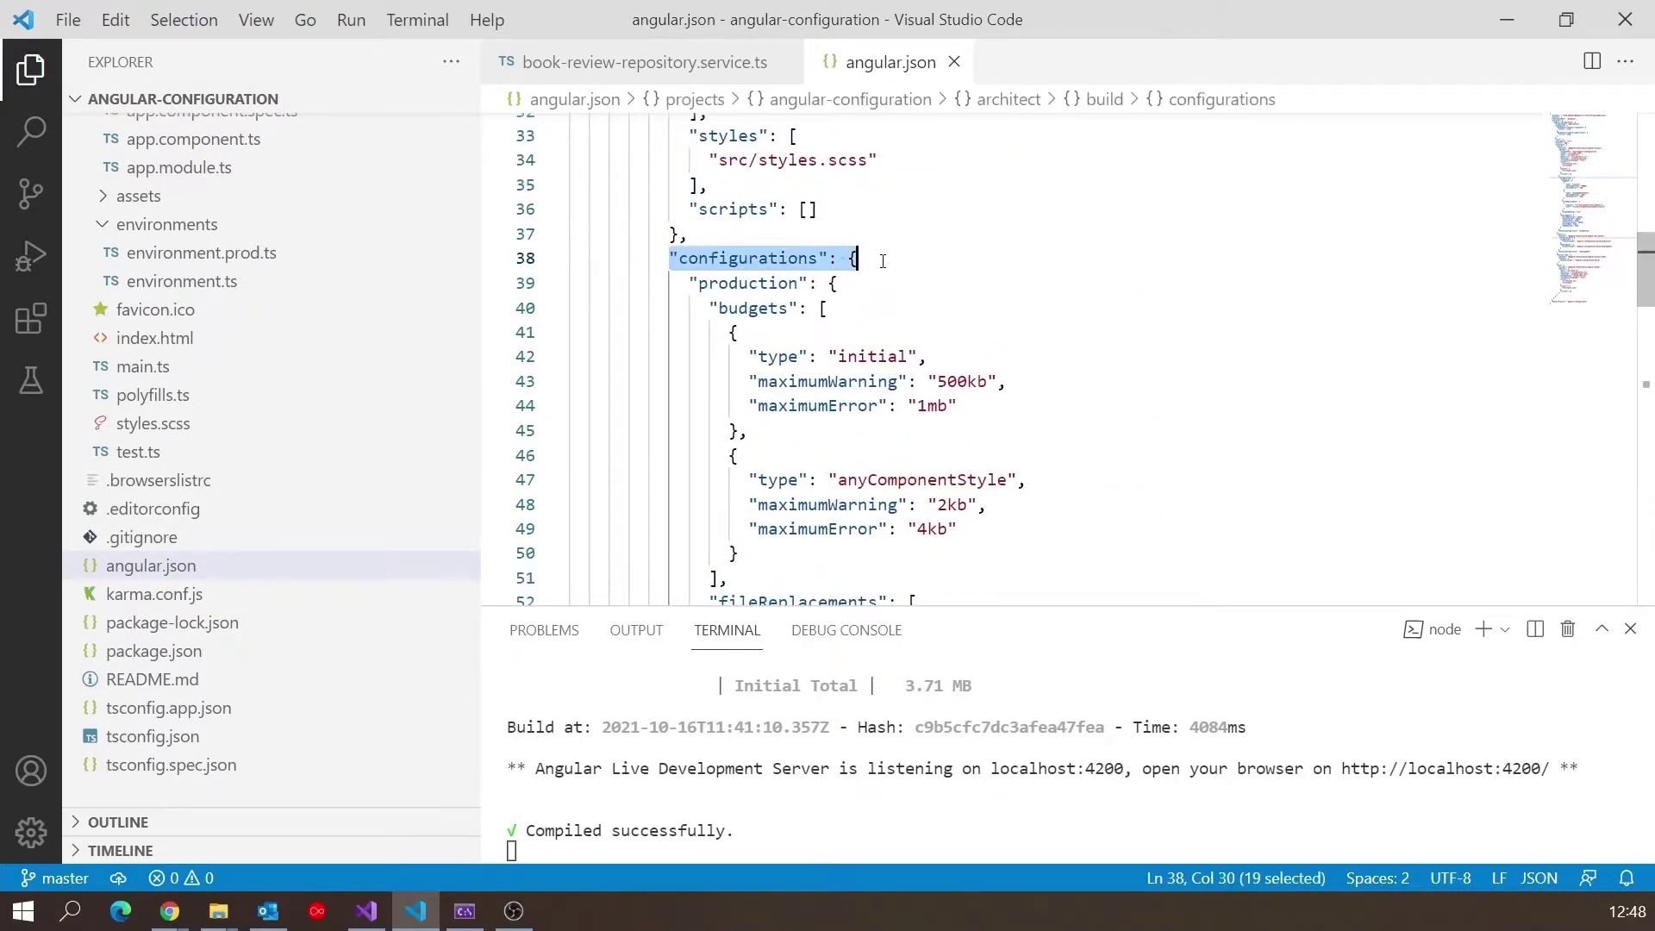
scroll(998, 297, "down", 1)
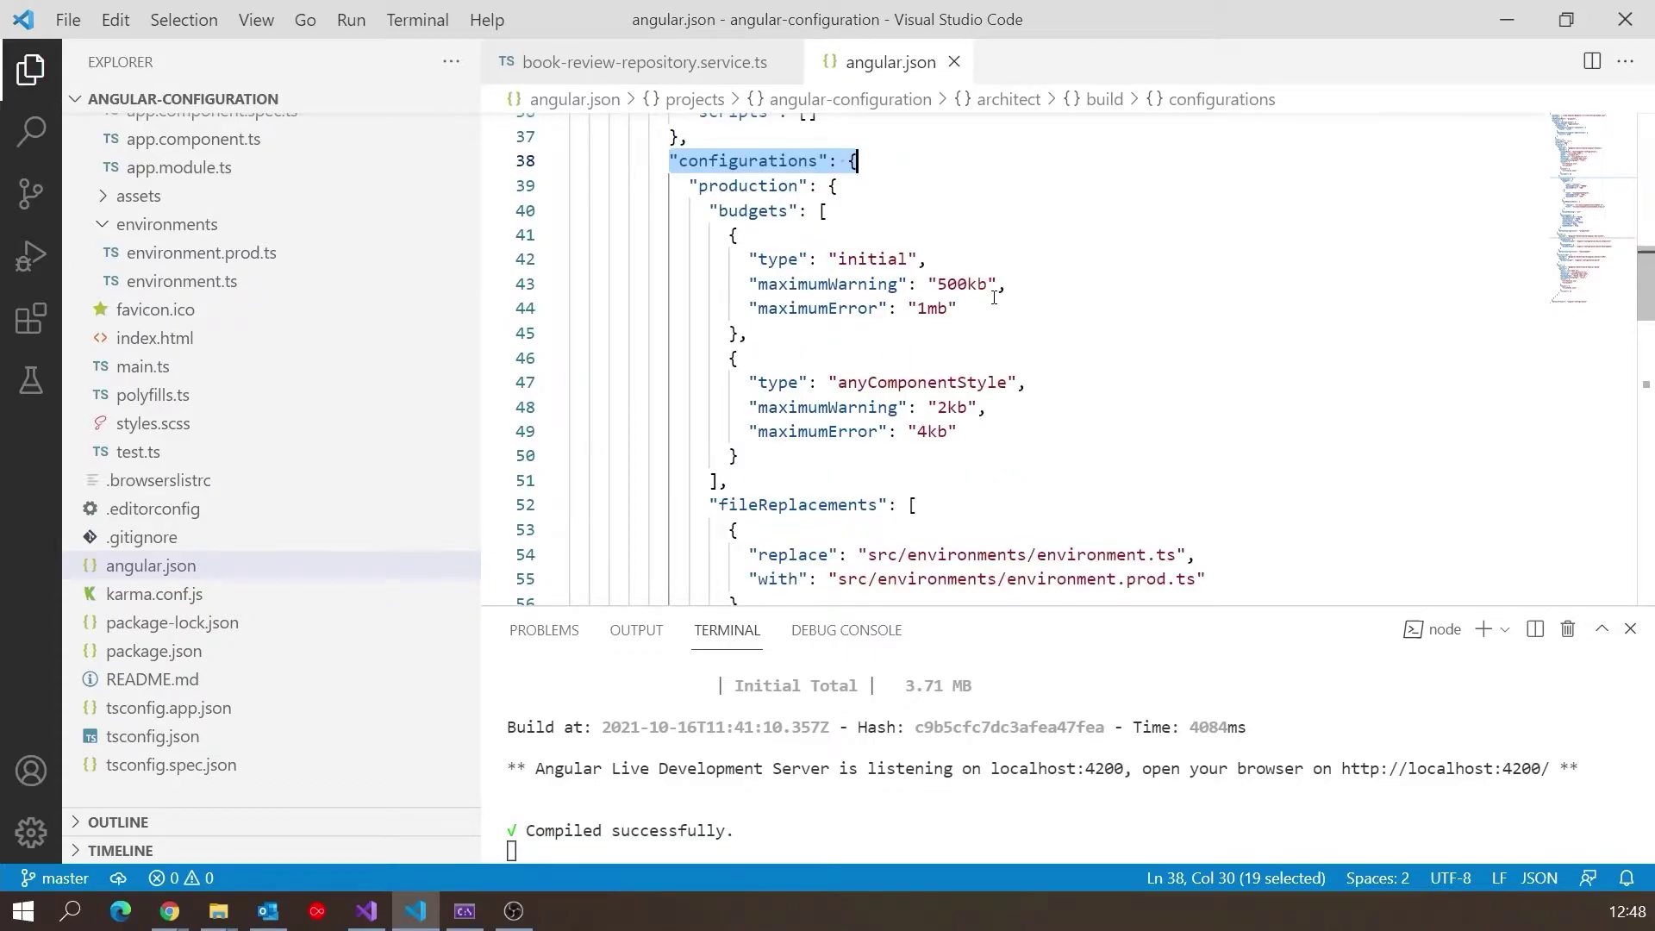
left_click_drag(689, 185, 808, 184)
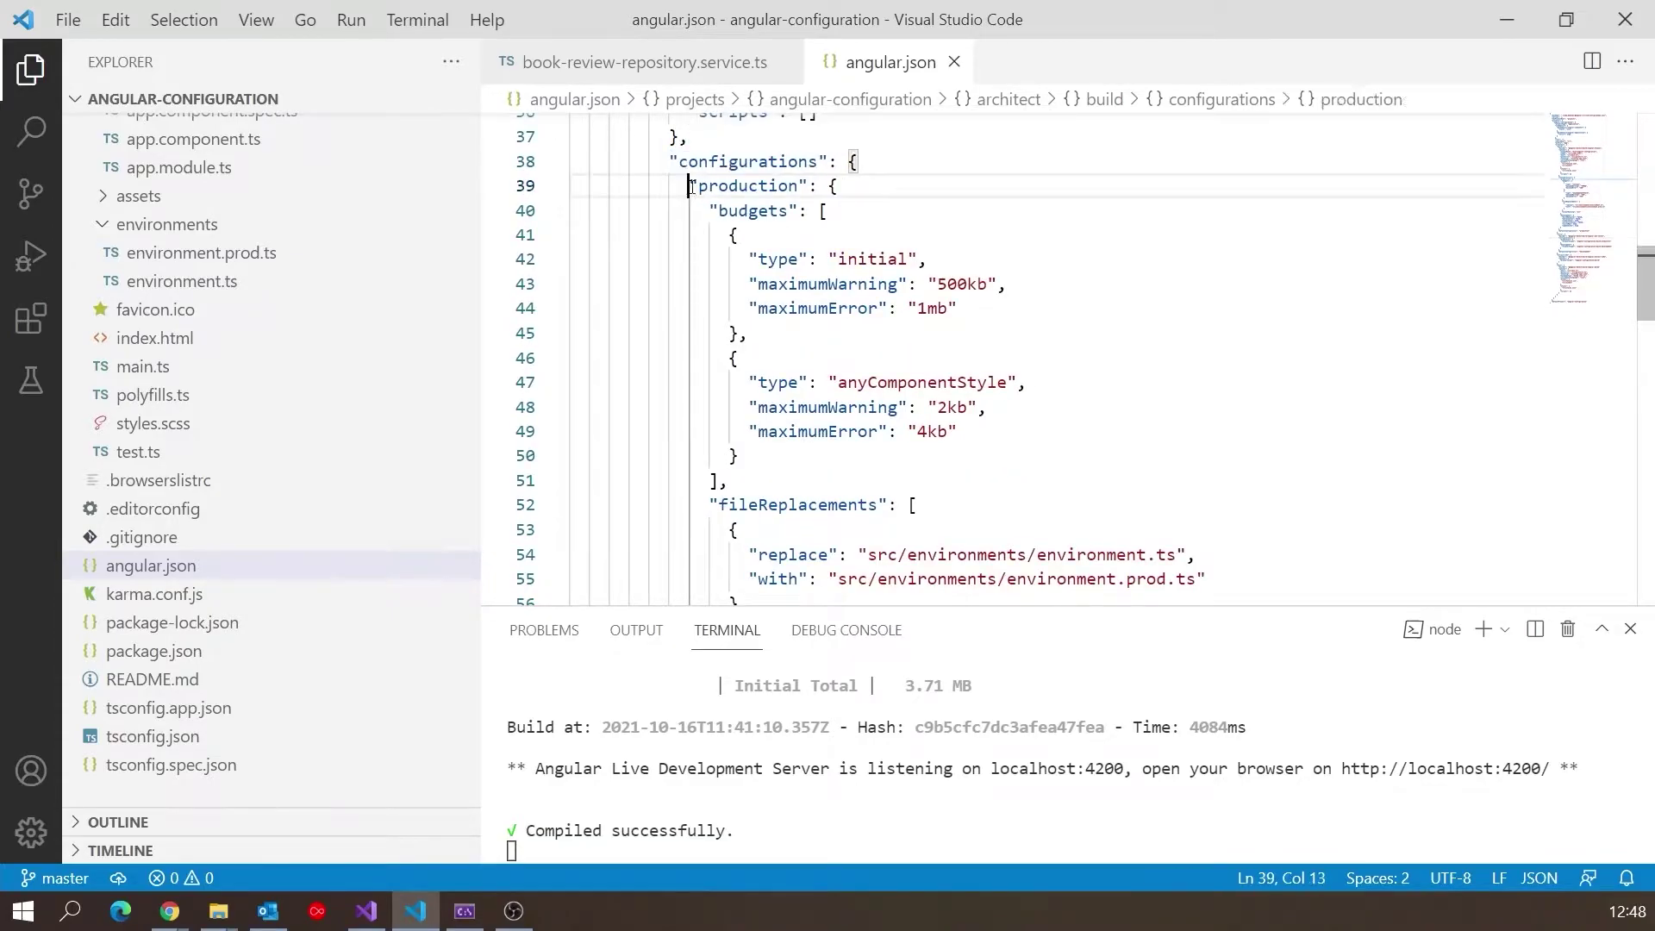
mouse_move(712, 210)
left_mouse_down()
mouse_move(562, 382)
mouse_move(766, 454)
left_mouse_up()
scroll(767, 454, "down", 1)
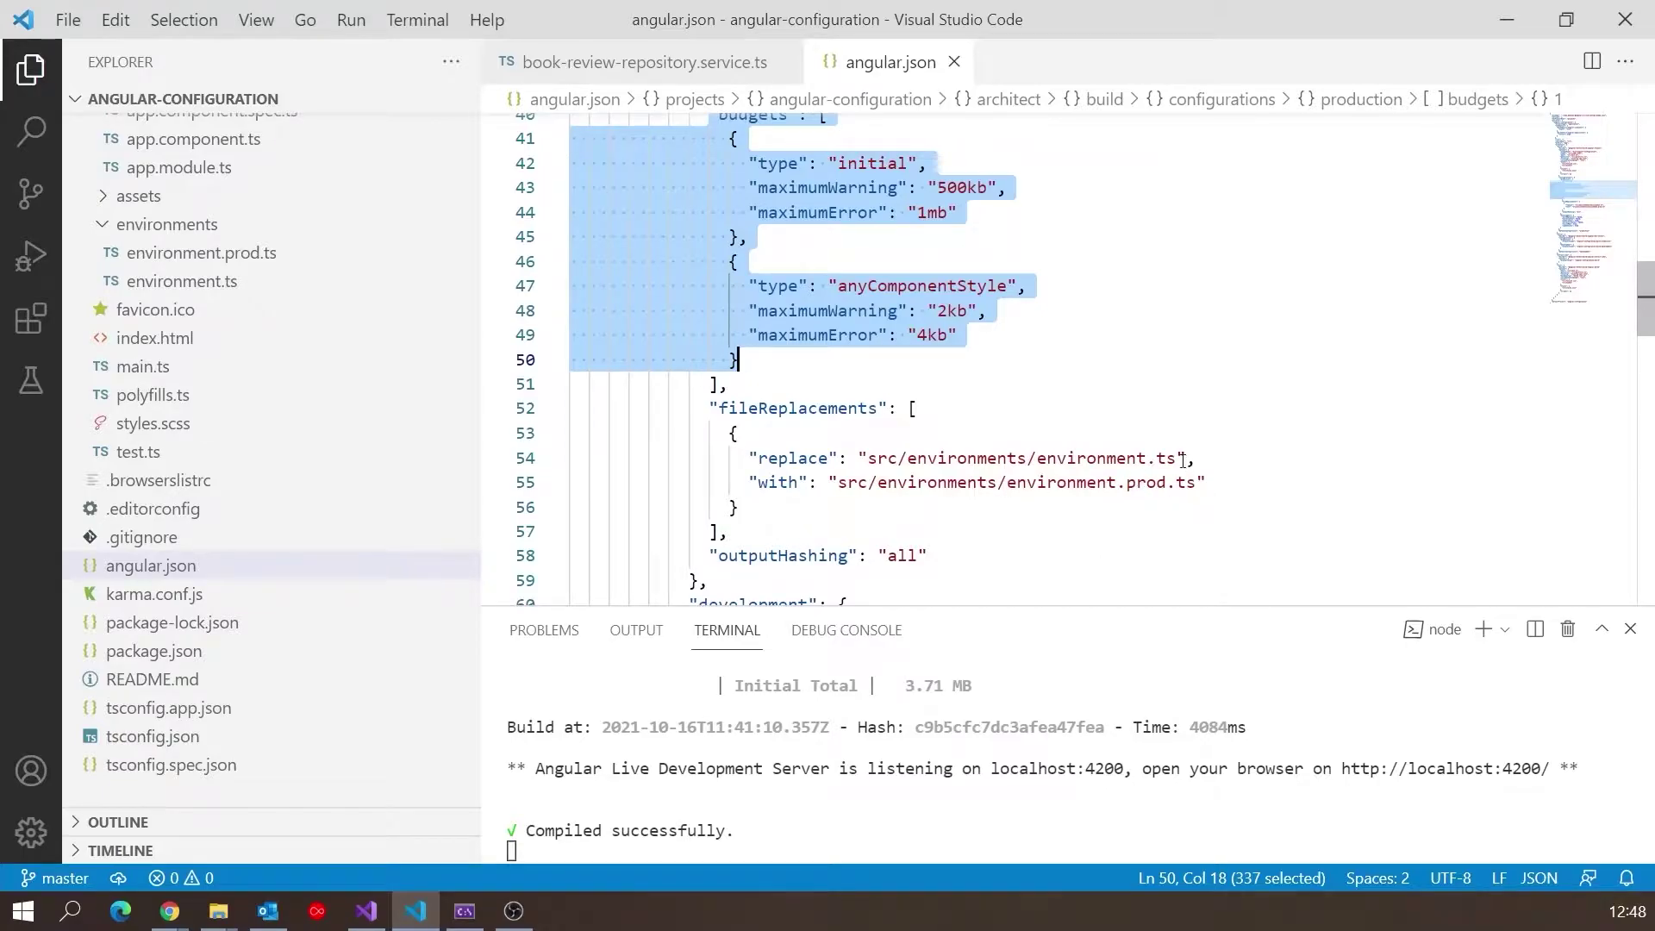
Step: Highlight the fileReplacements swap to environment.prod.ts, then fold the production block
left_click_drag(1204, 485, 1115, 482)
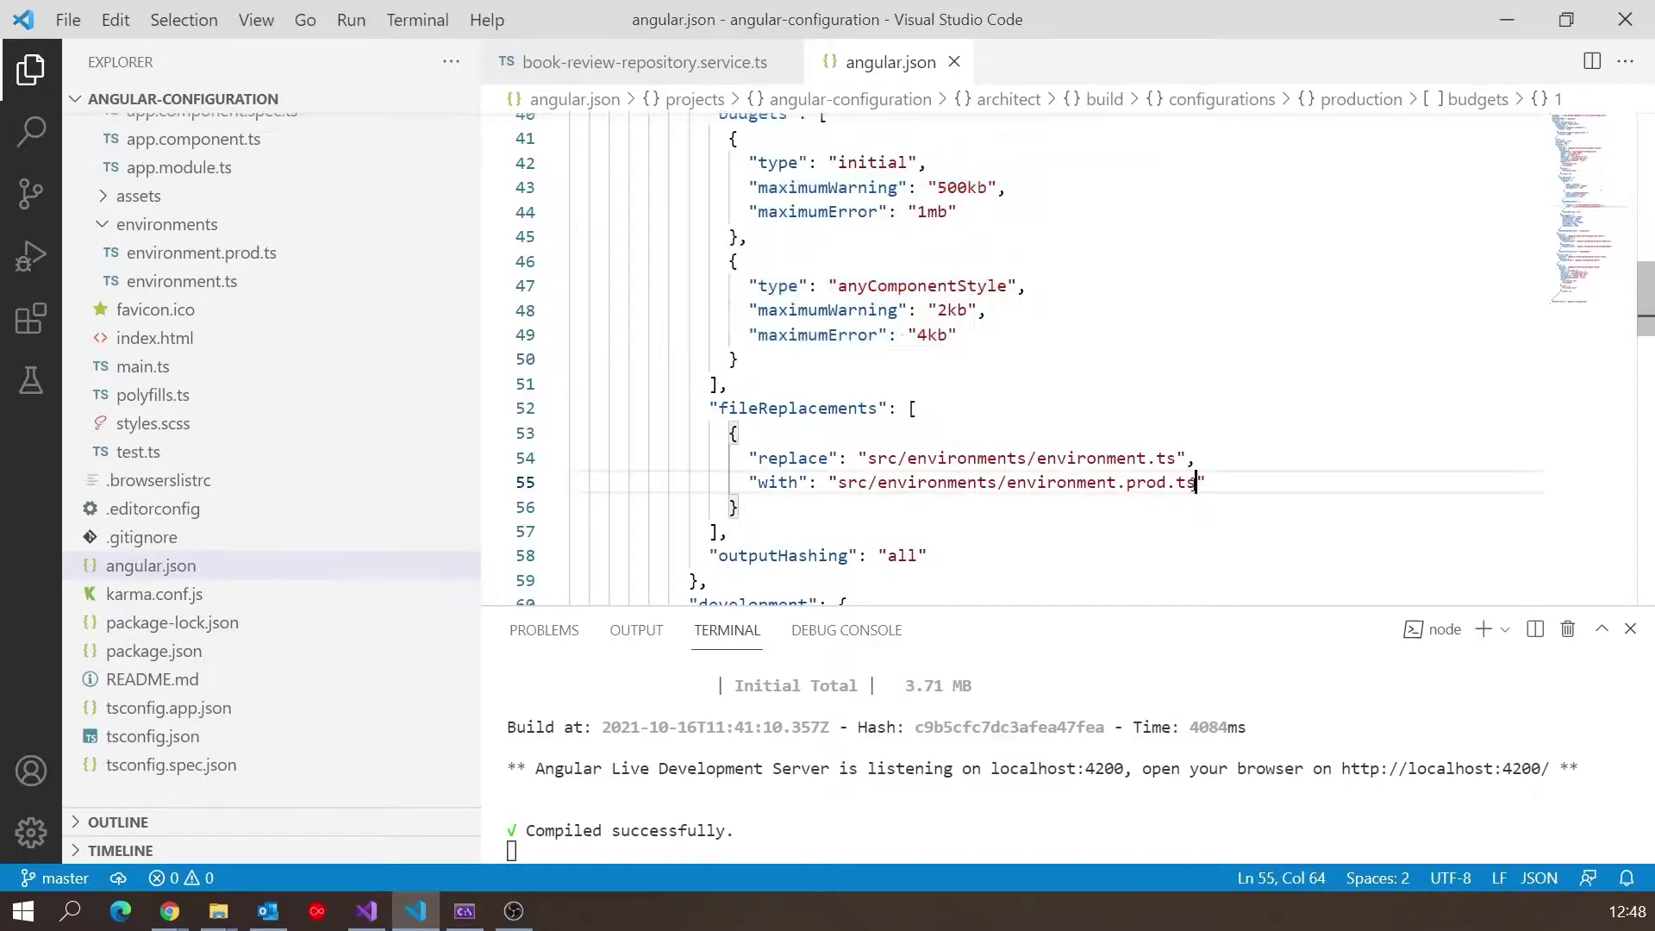
left_click(1168, 458)
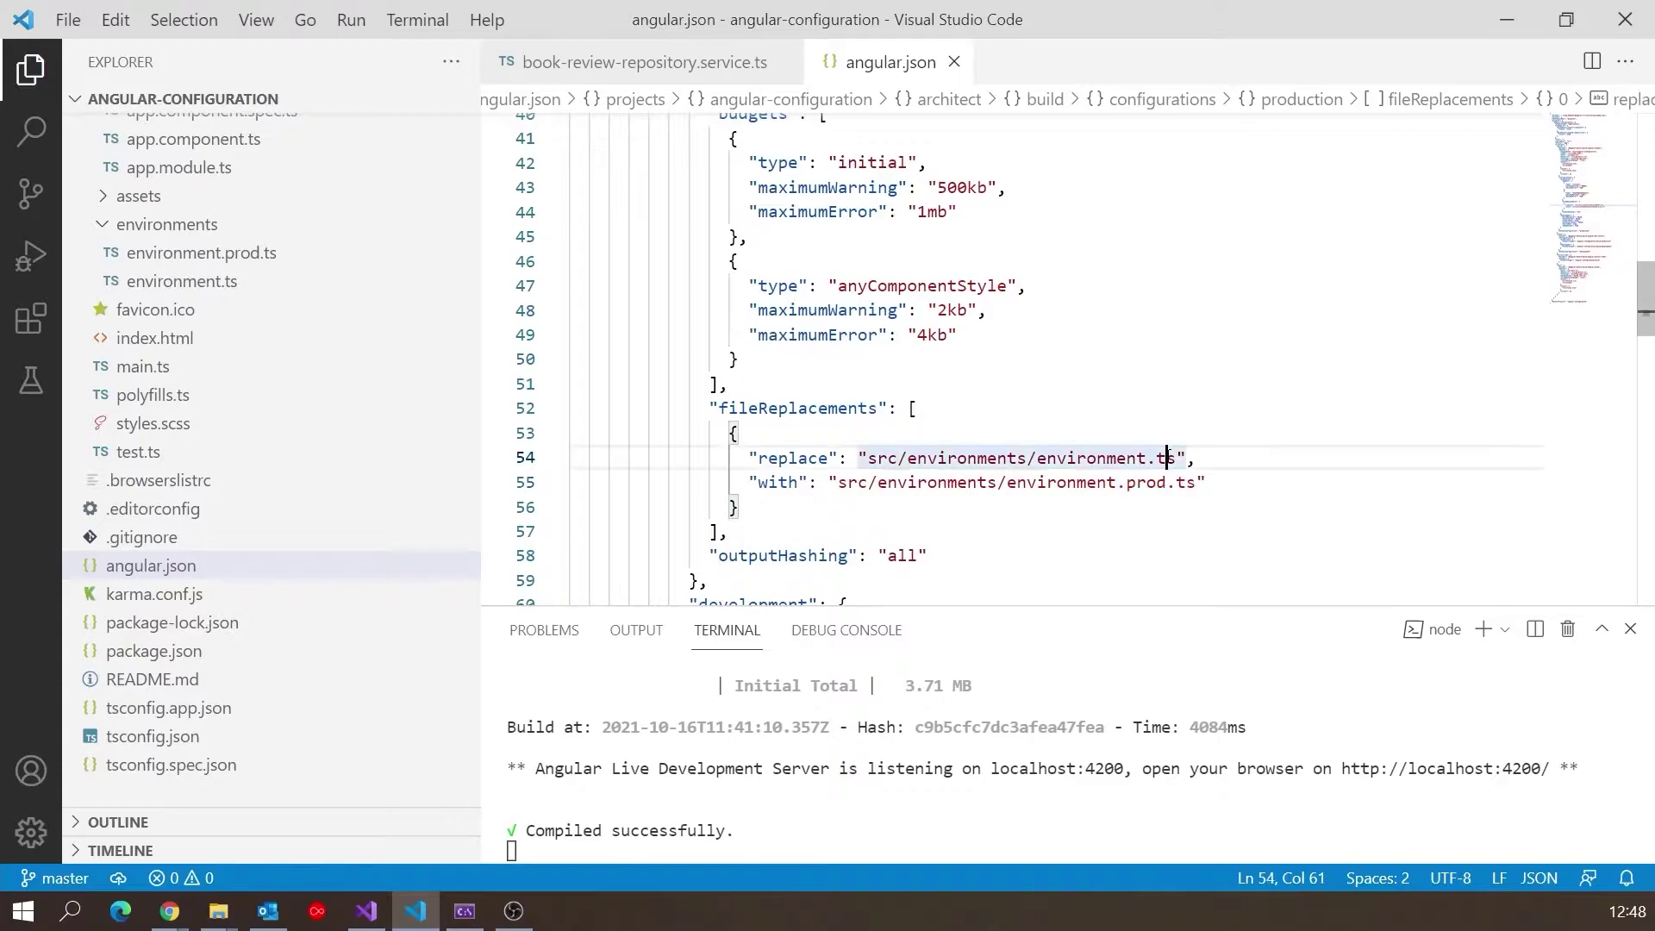
scroll(1039, 371, "up", 2)
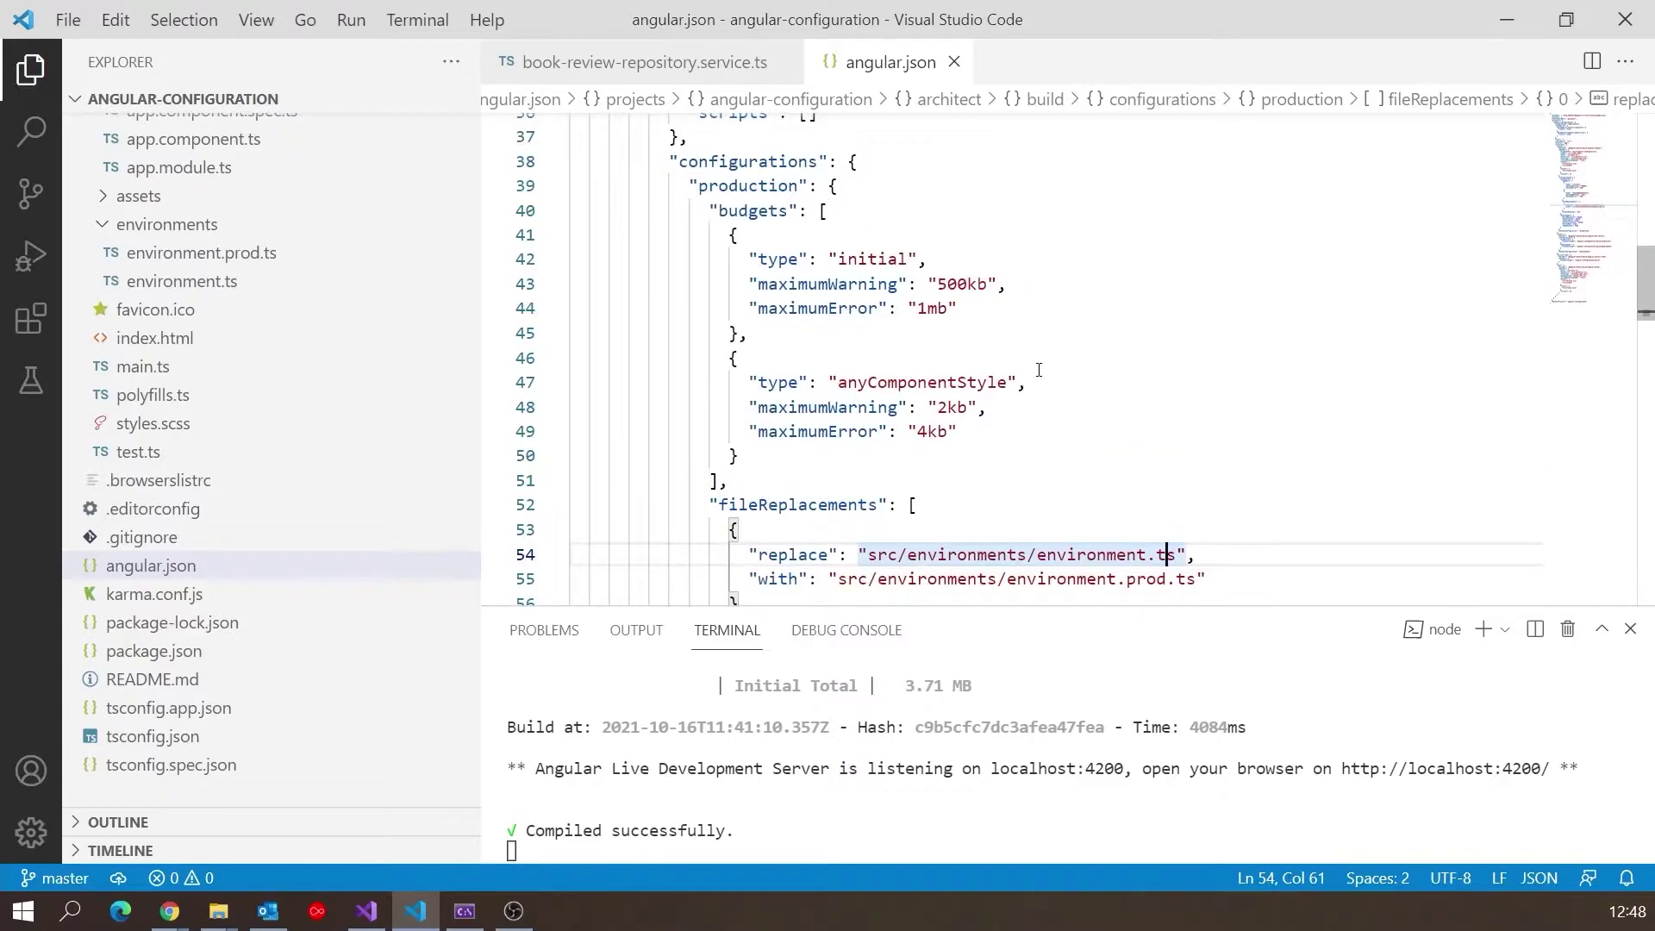
double_click(756, 188)
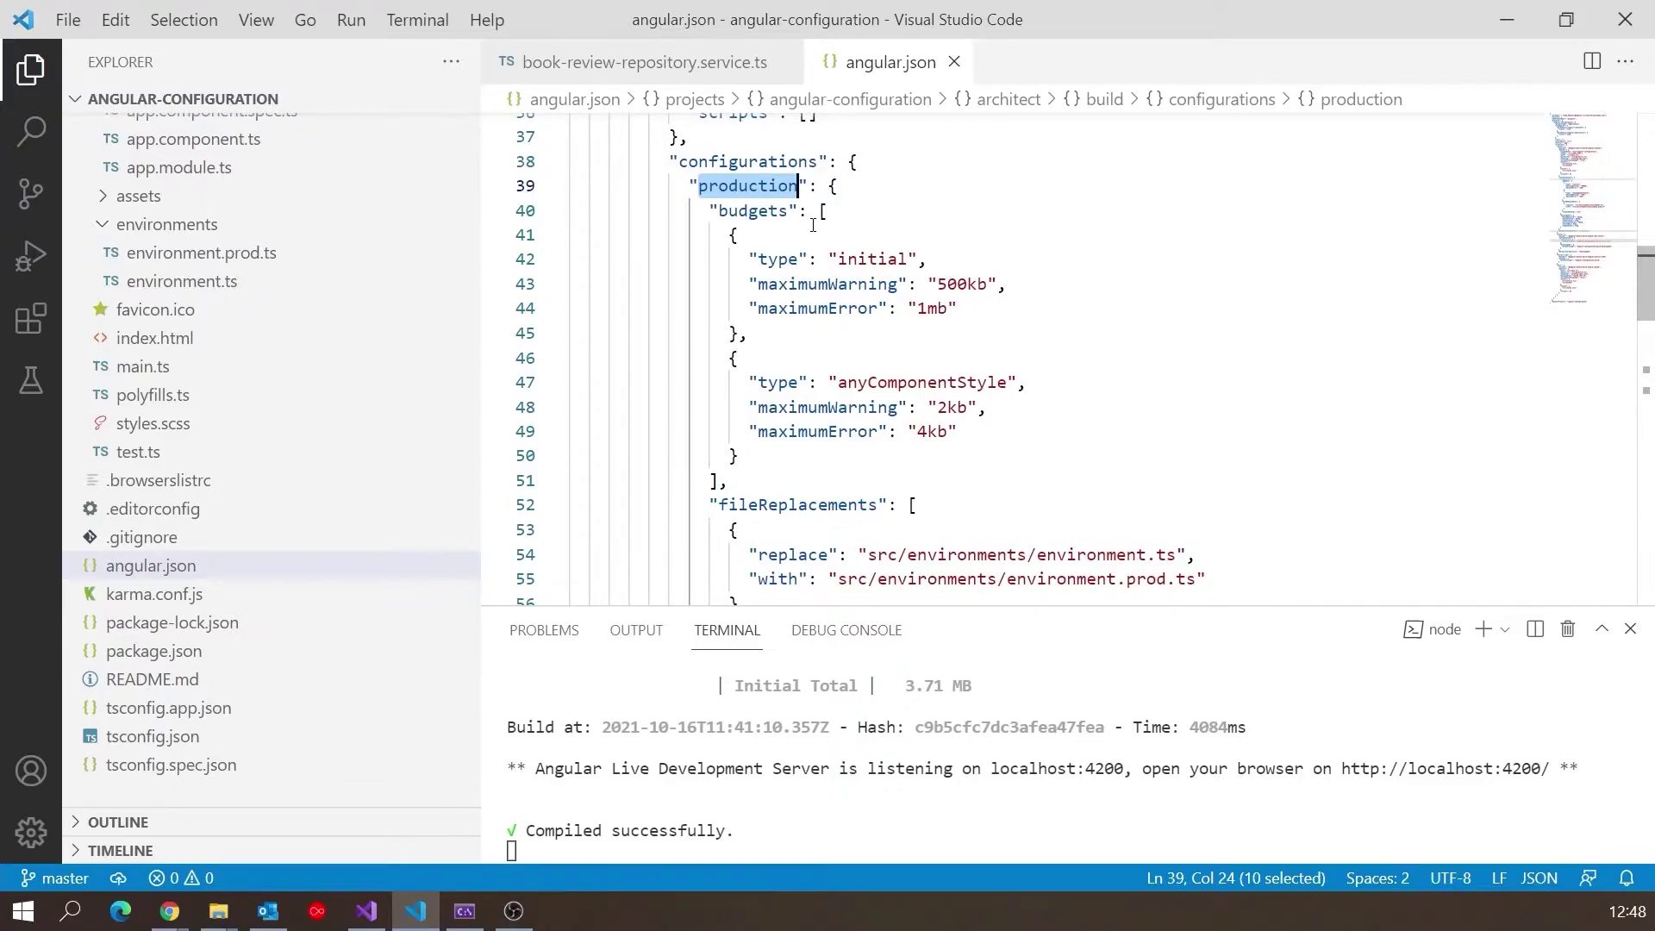
double_click(1144, 581)
scroll(1143, 579, "down", 1)
scroll(1143, 579, "up", 3)
left_click(557, 273)
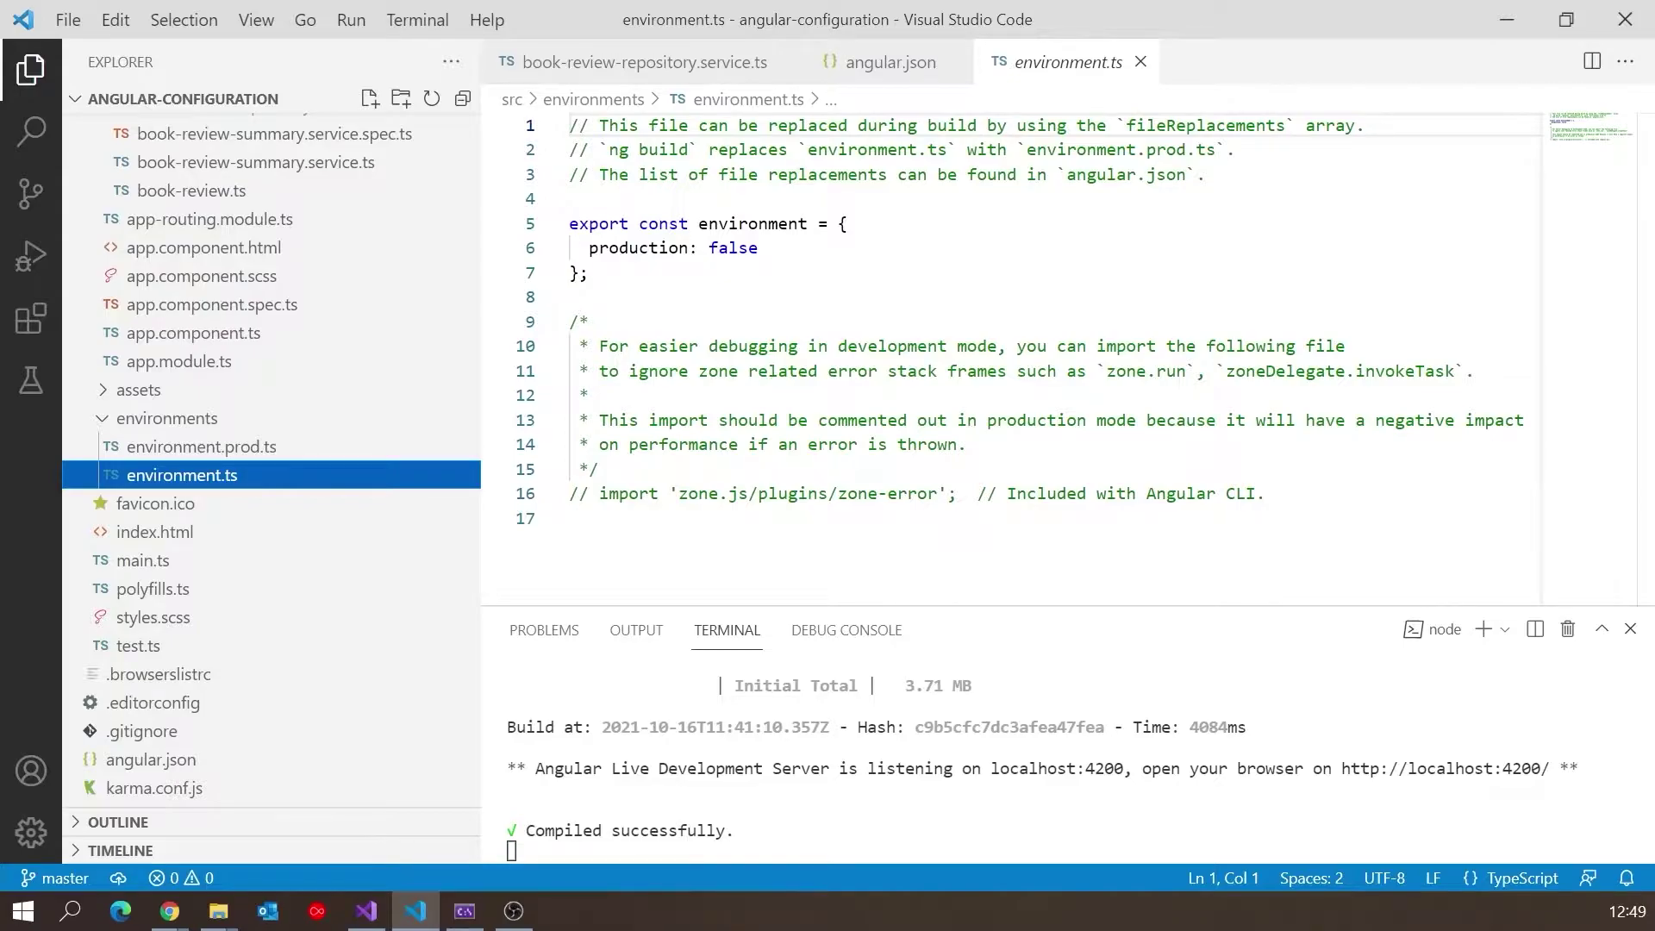
Step: View environment.prod.ts with production true, then environment.ts with production false
left_click(262, 447)
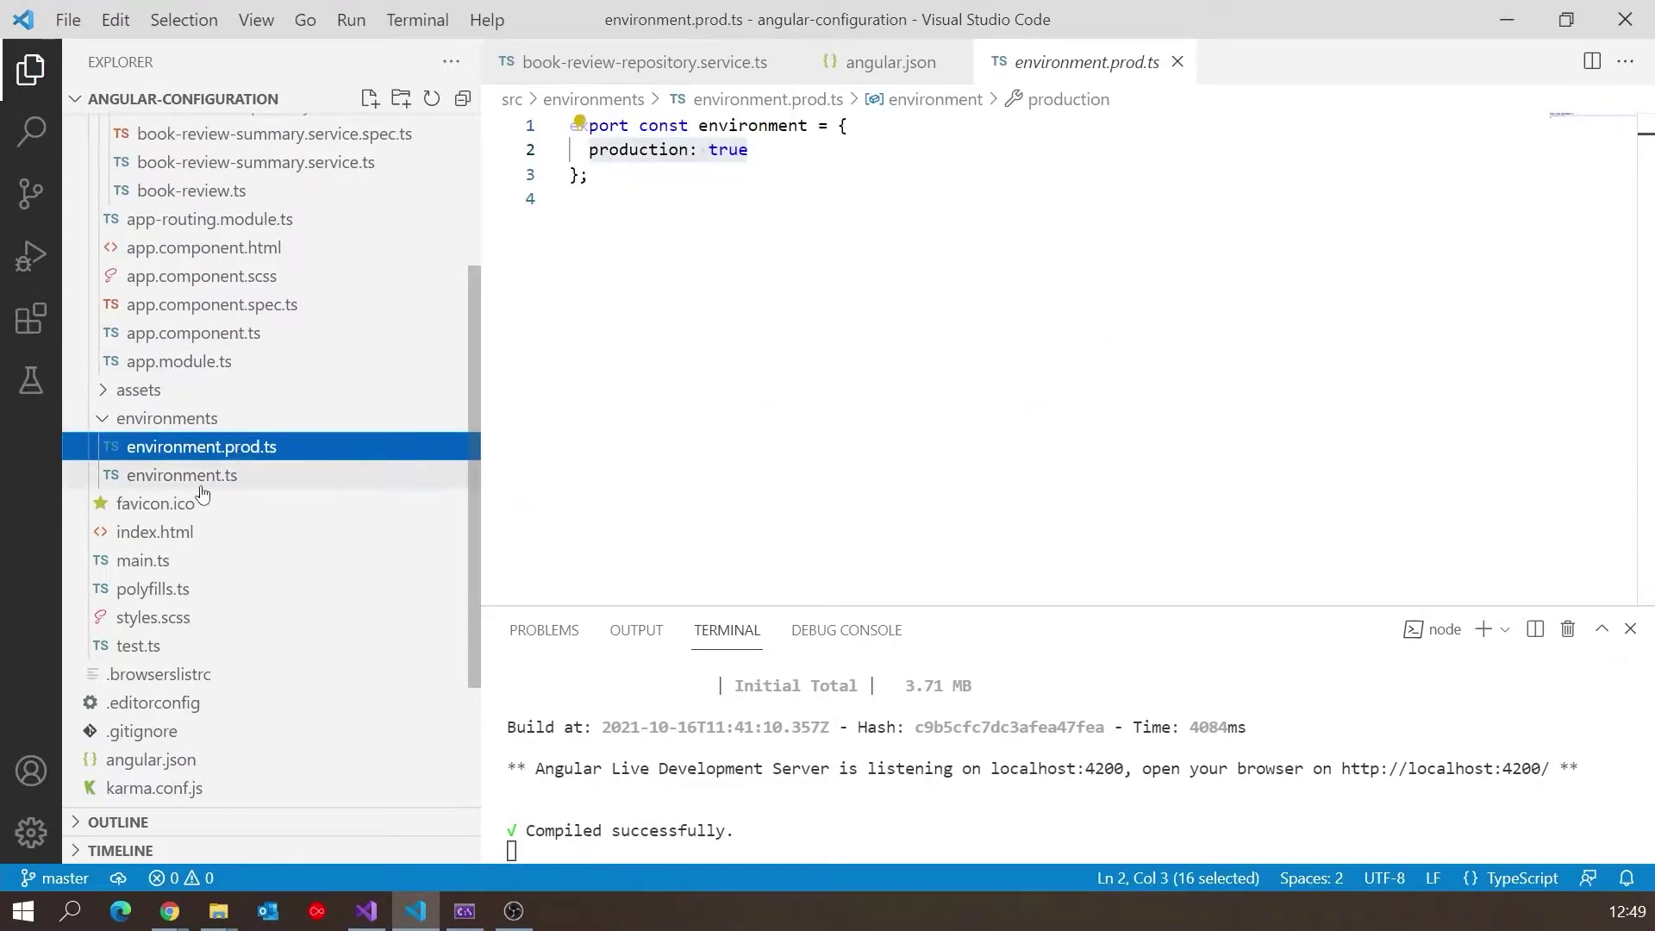
left_click(203, 476)
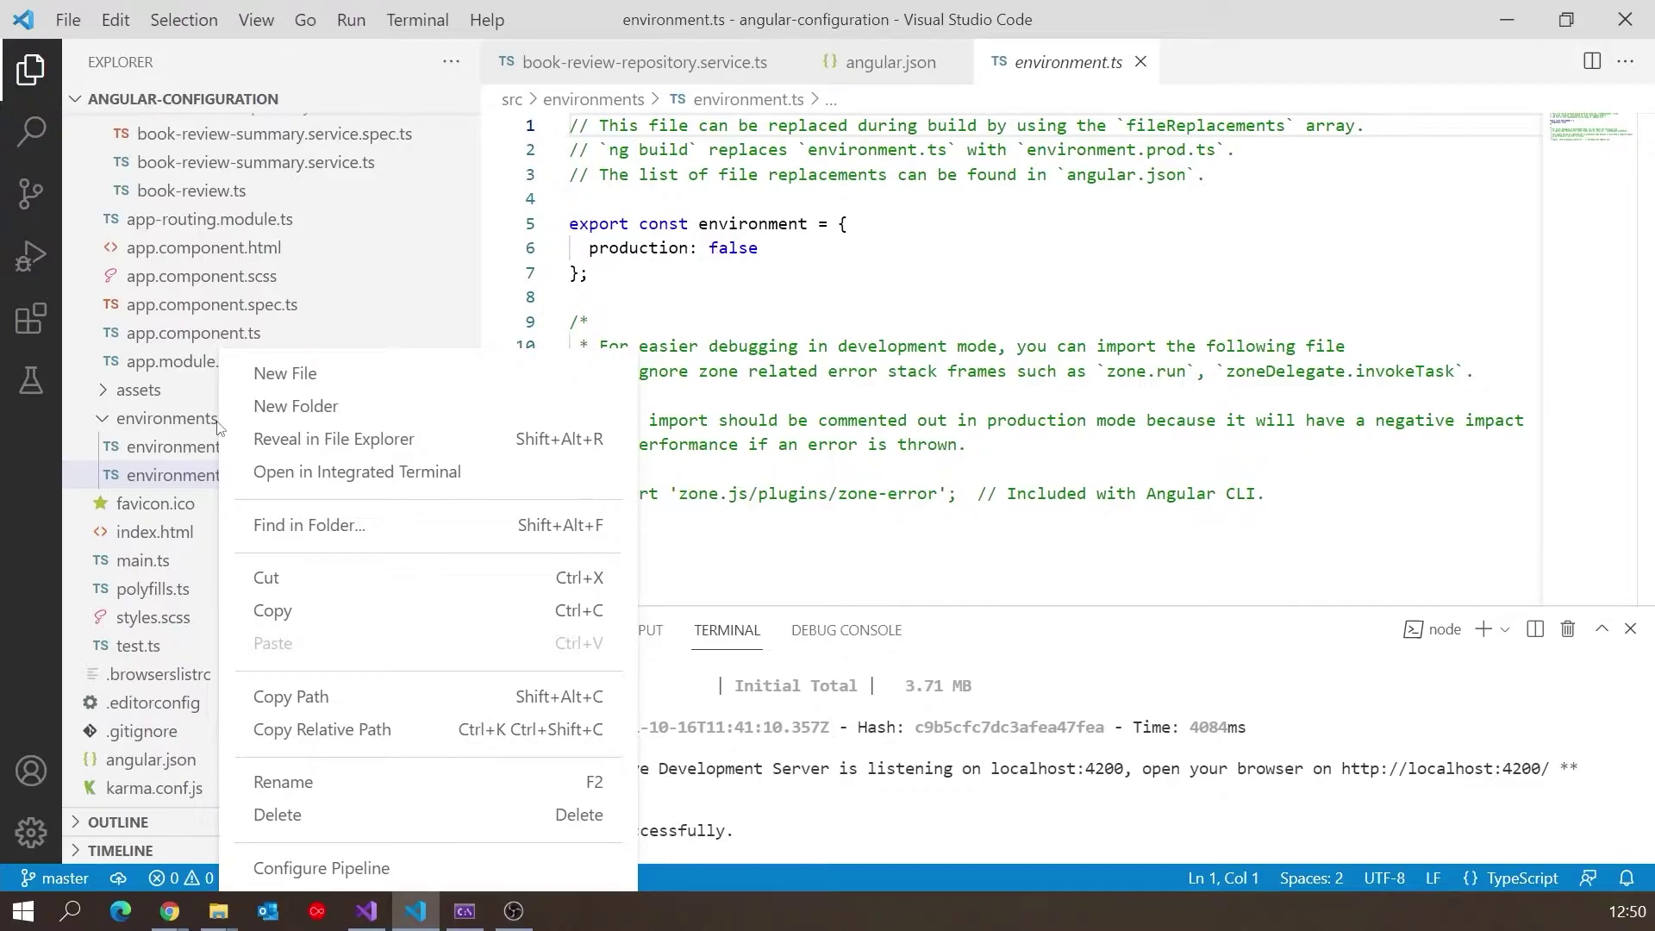
Step: Create environment-definition.ts in the environments folder and begin an exported Environment interface
left_click(296, 372)
type("environment-definition")
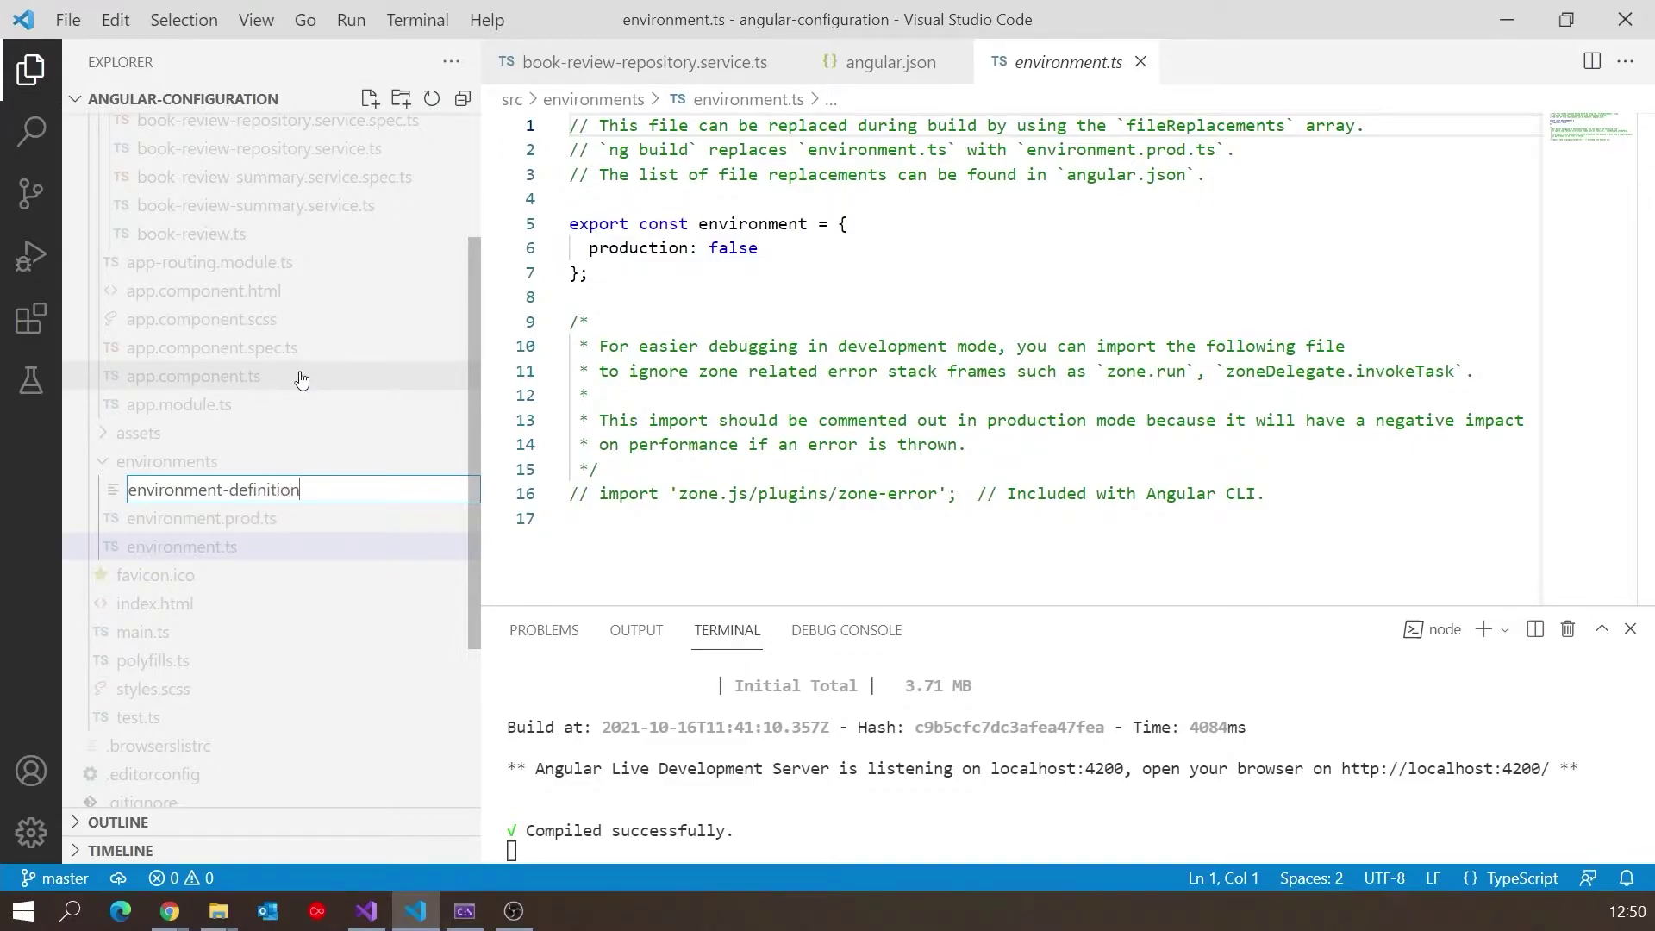
type(".ts")
key("Return")
type("e")
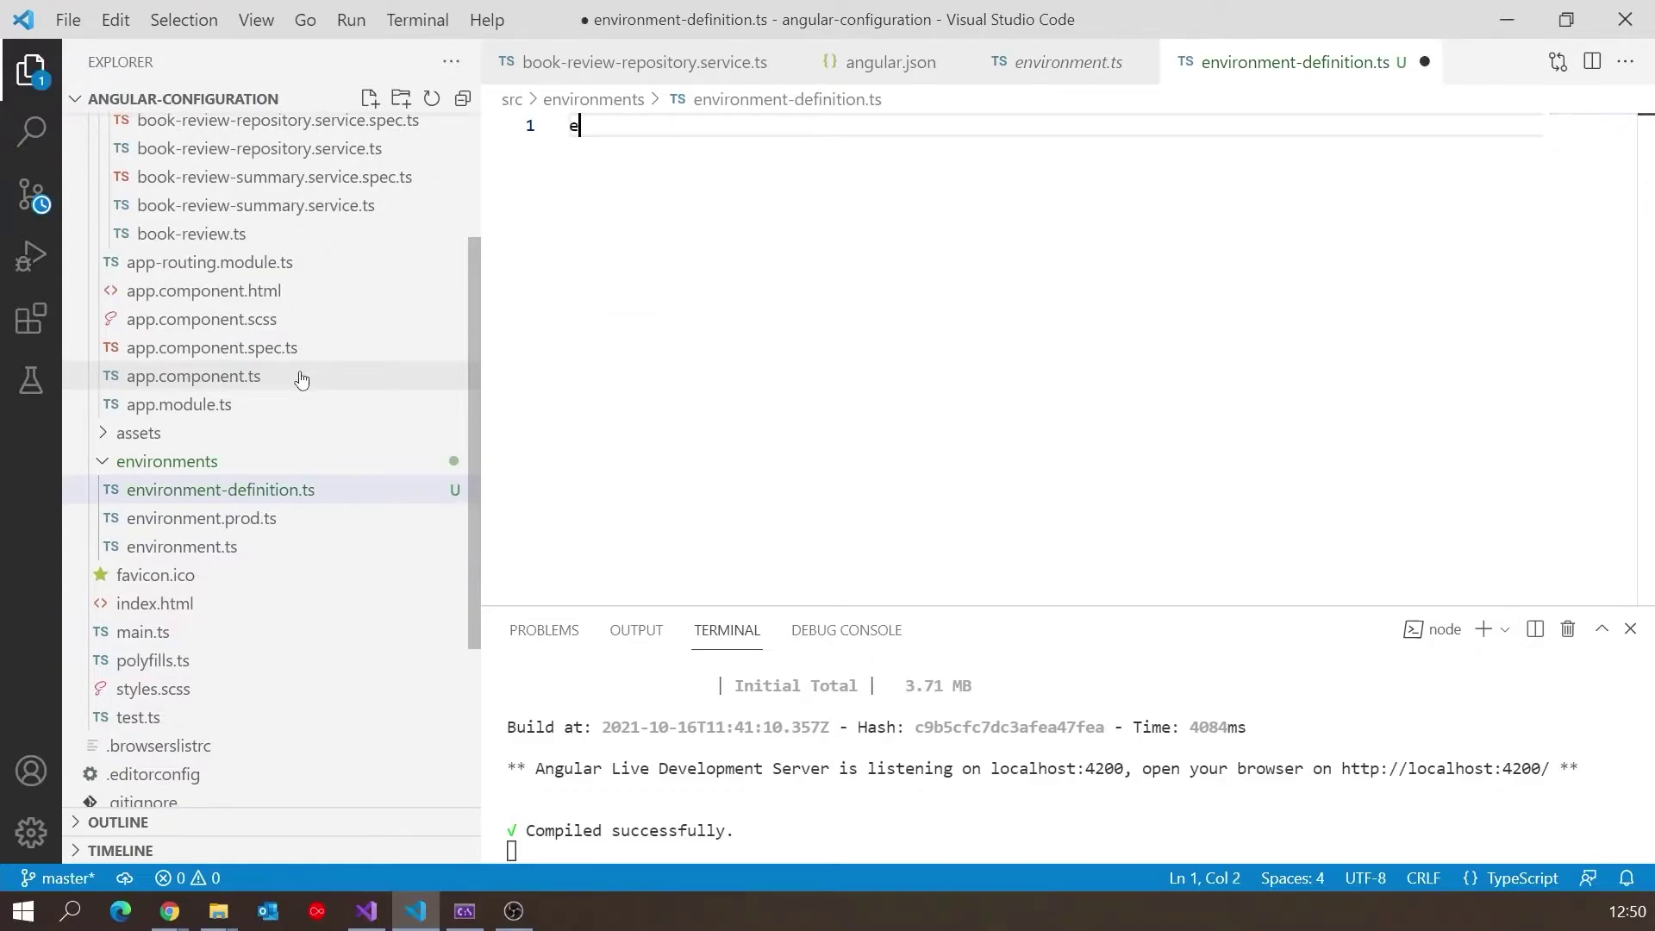
type("xport ")
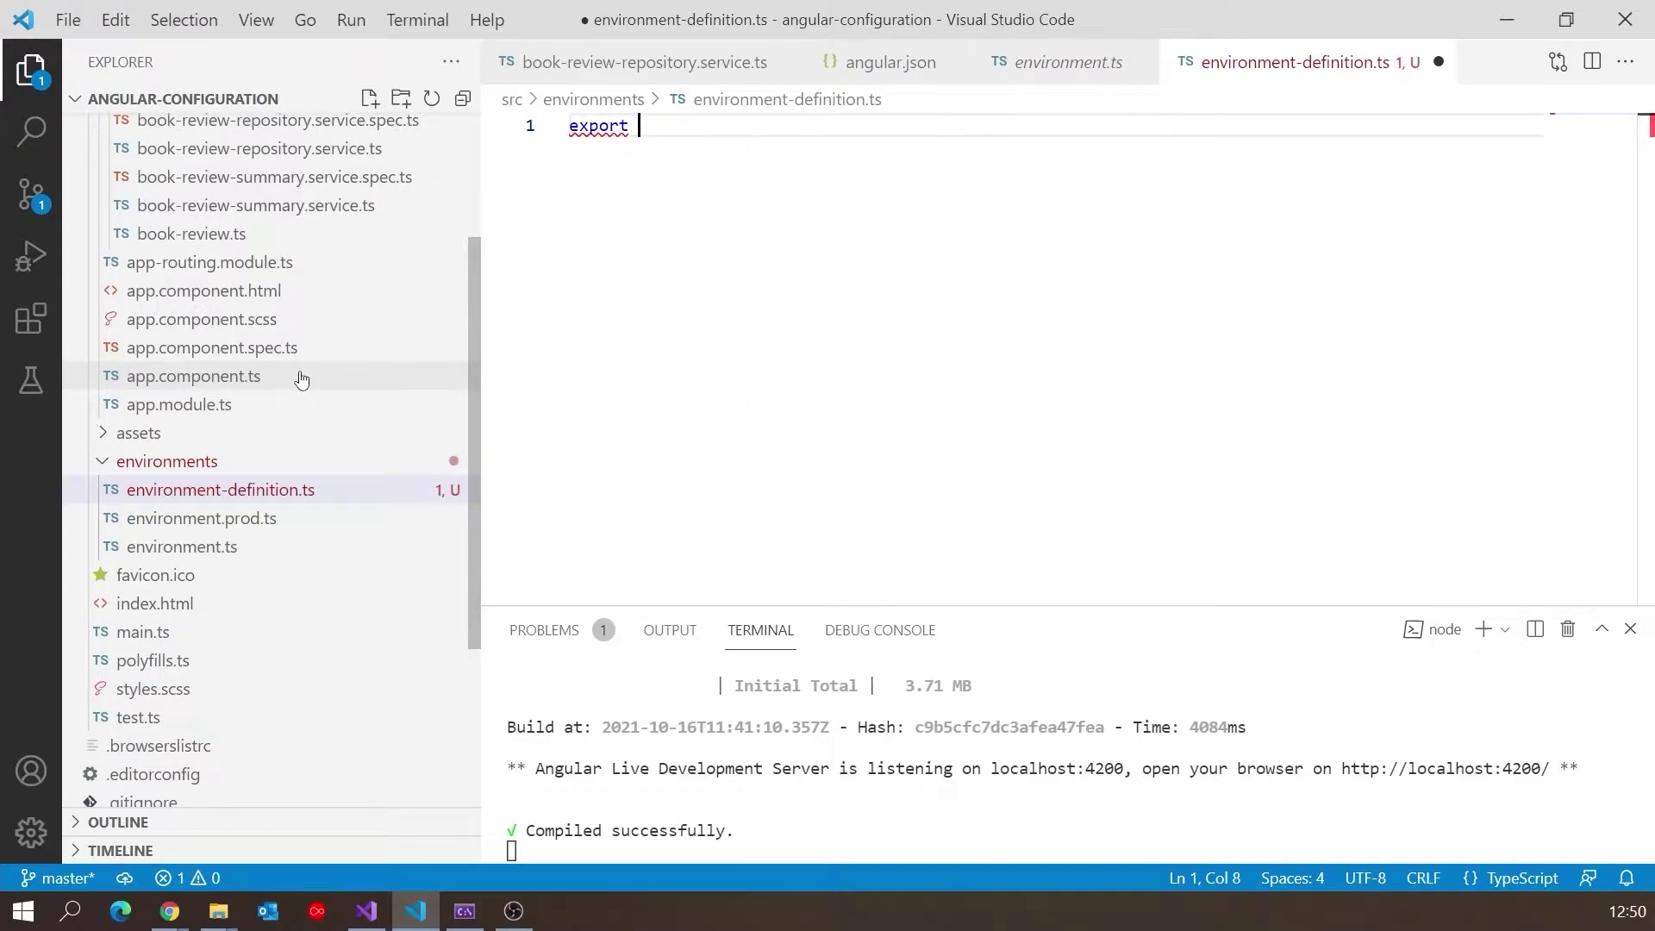
type("interface")
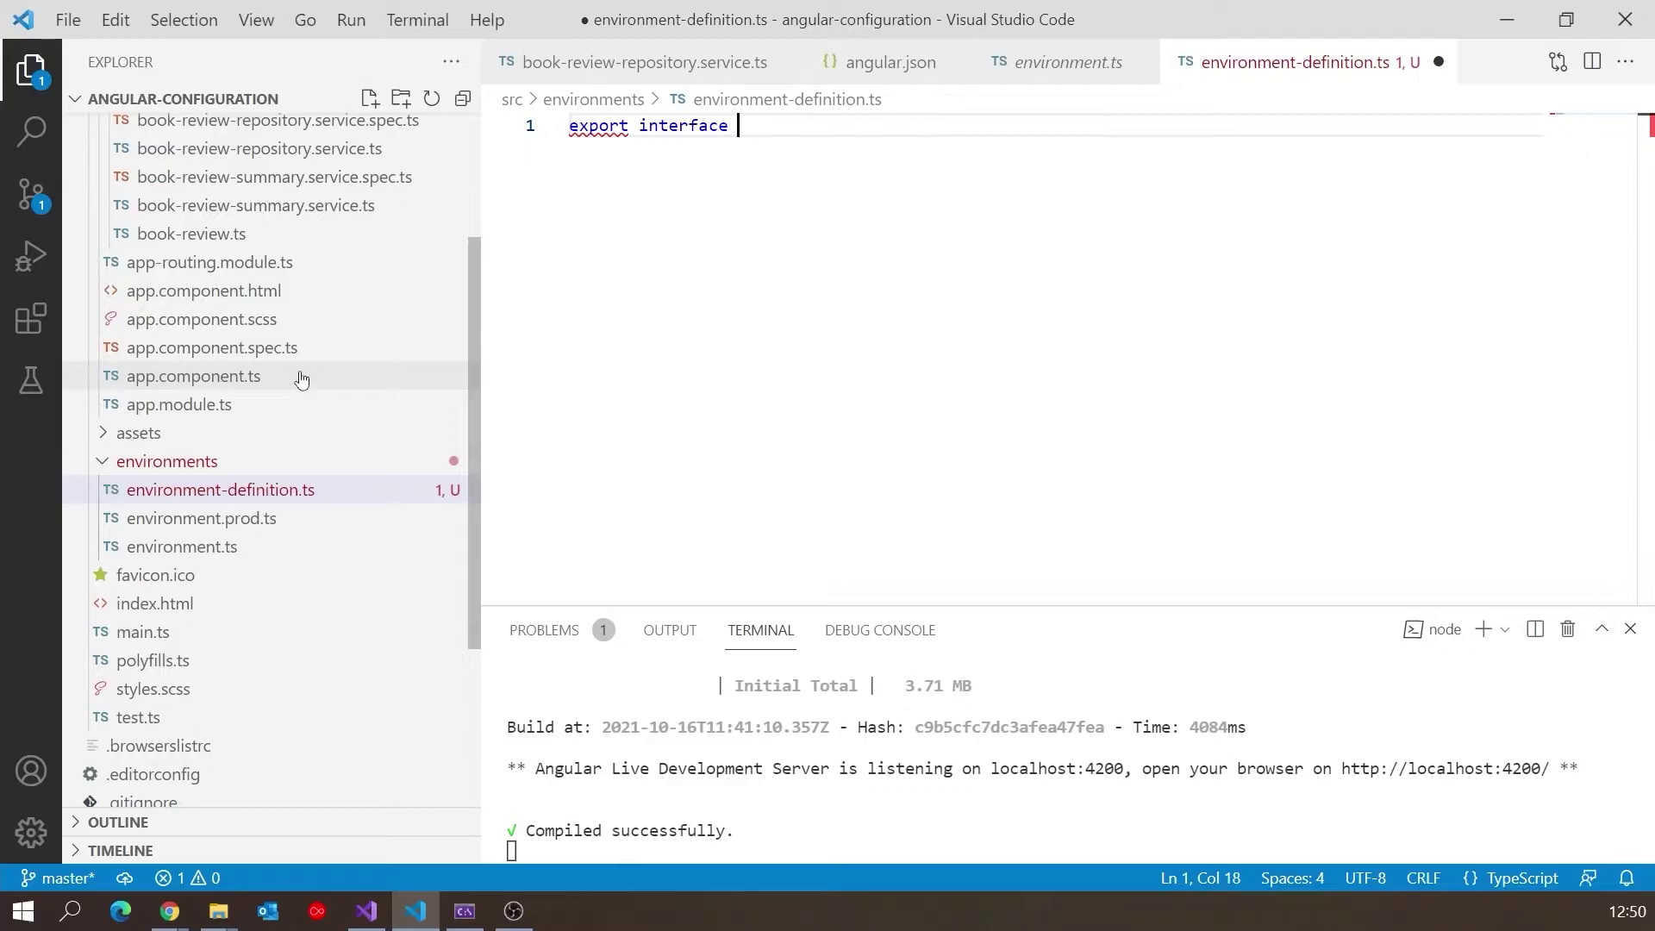
type(" Envir")
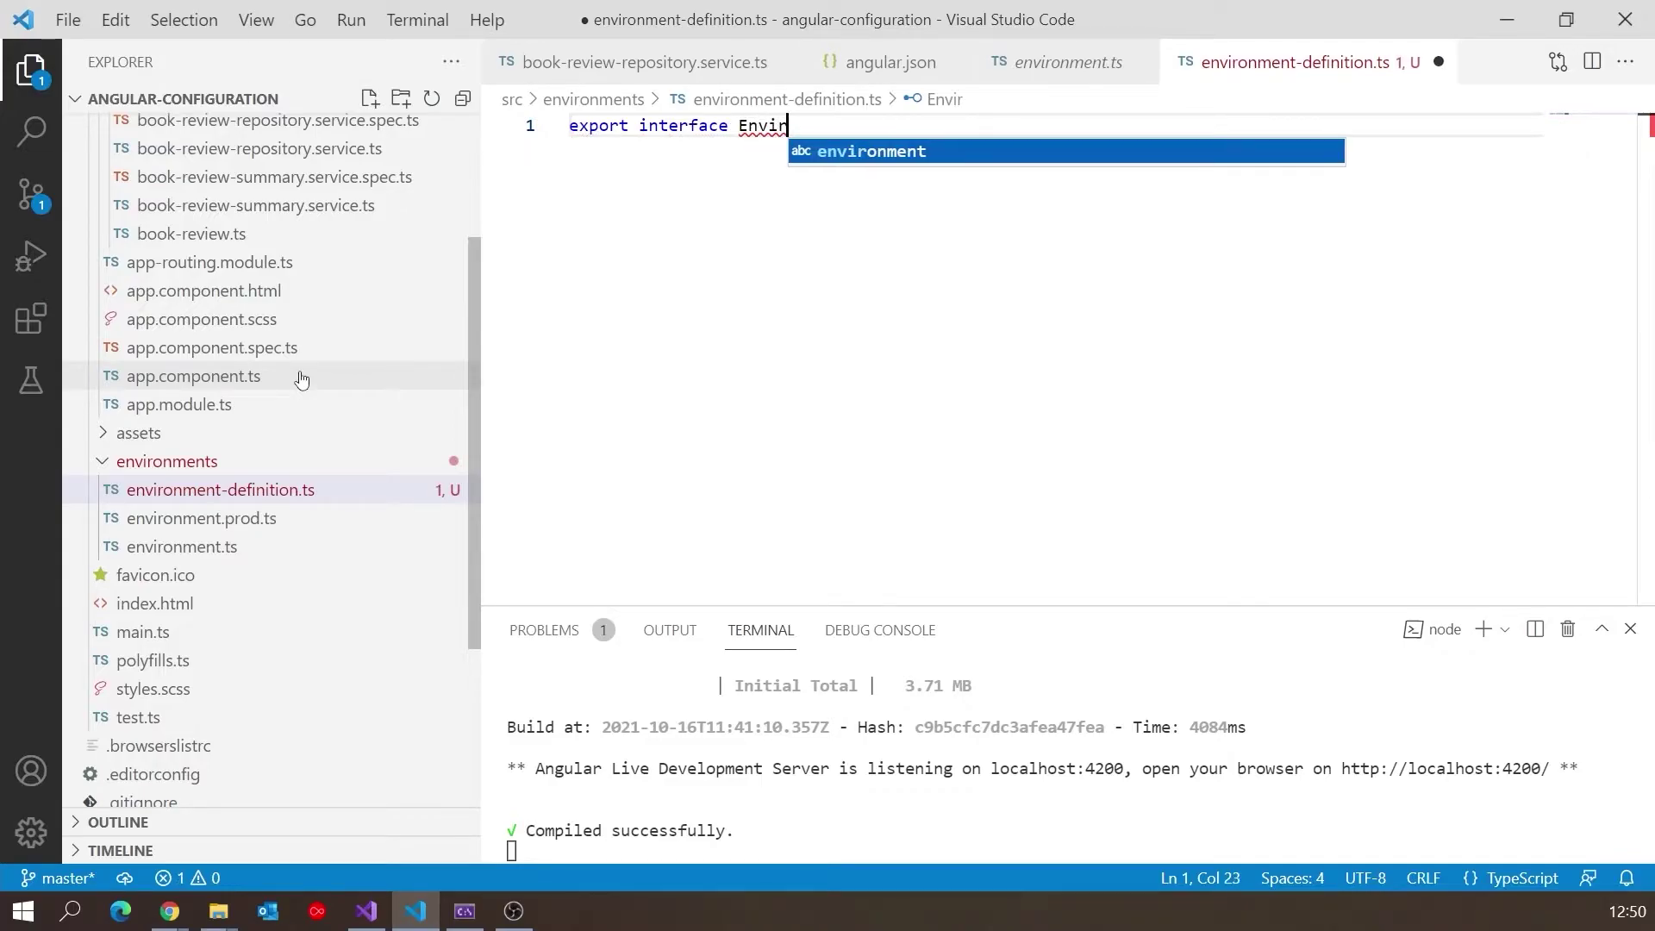
type("onment{")
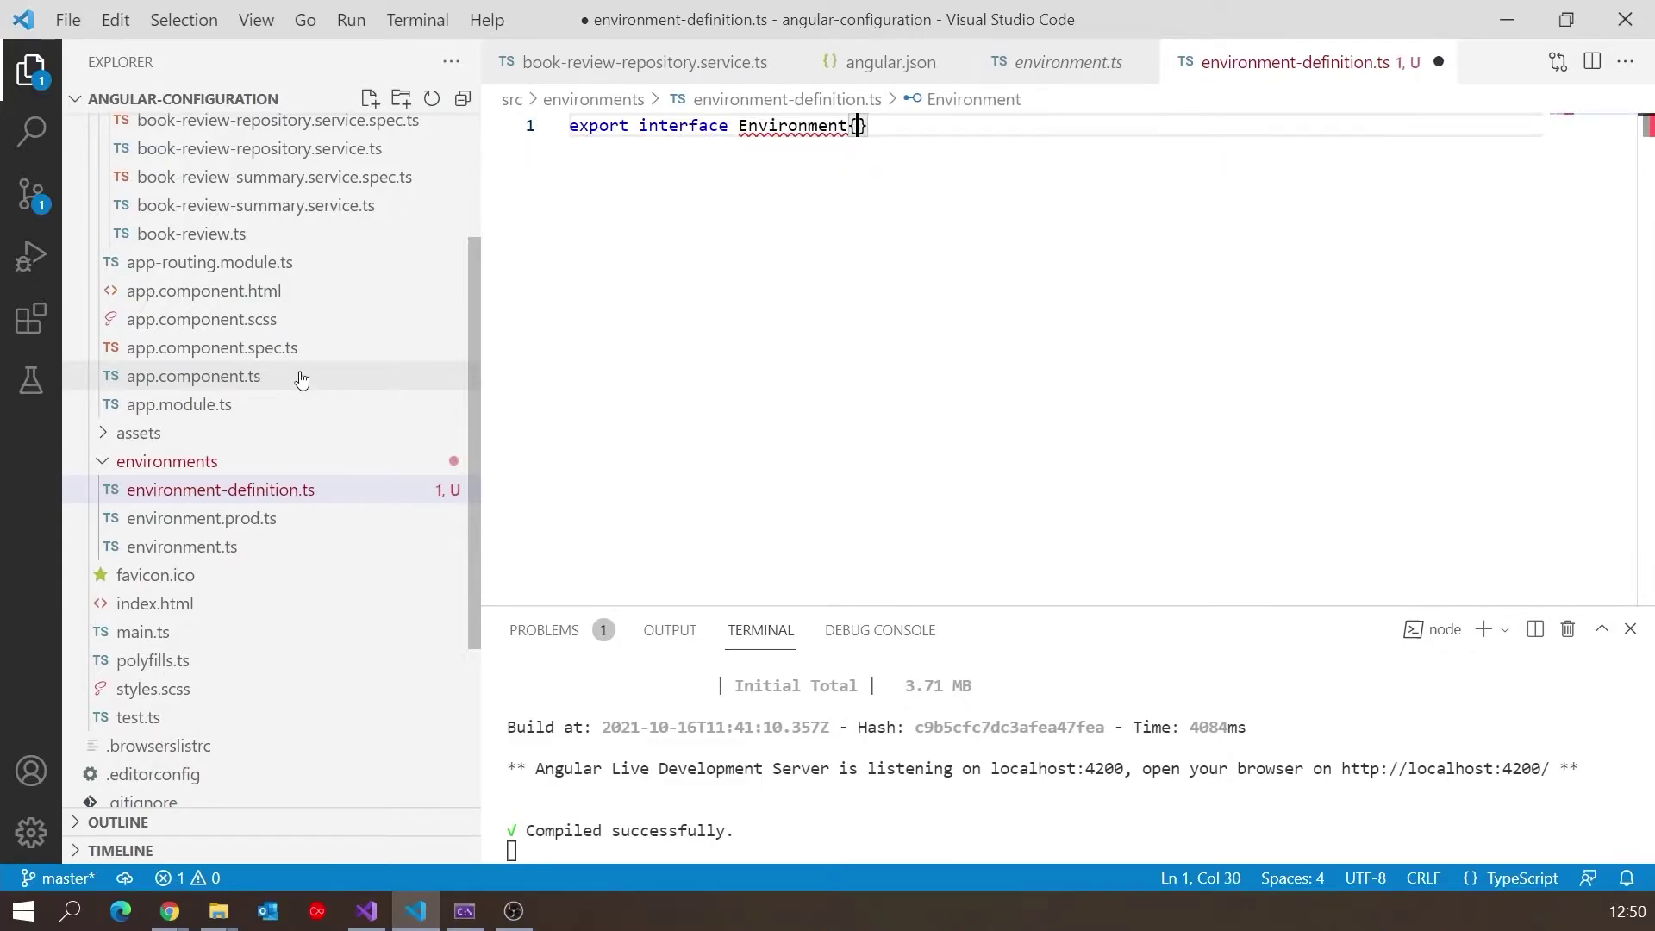
key("Return")
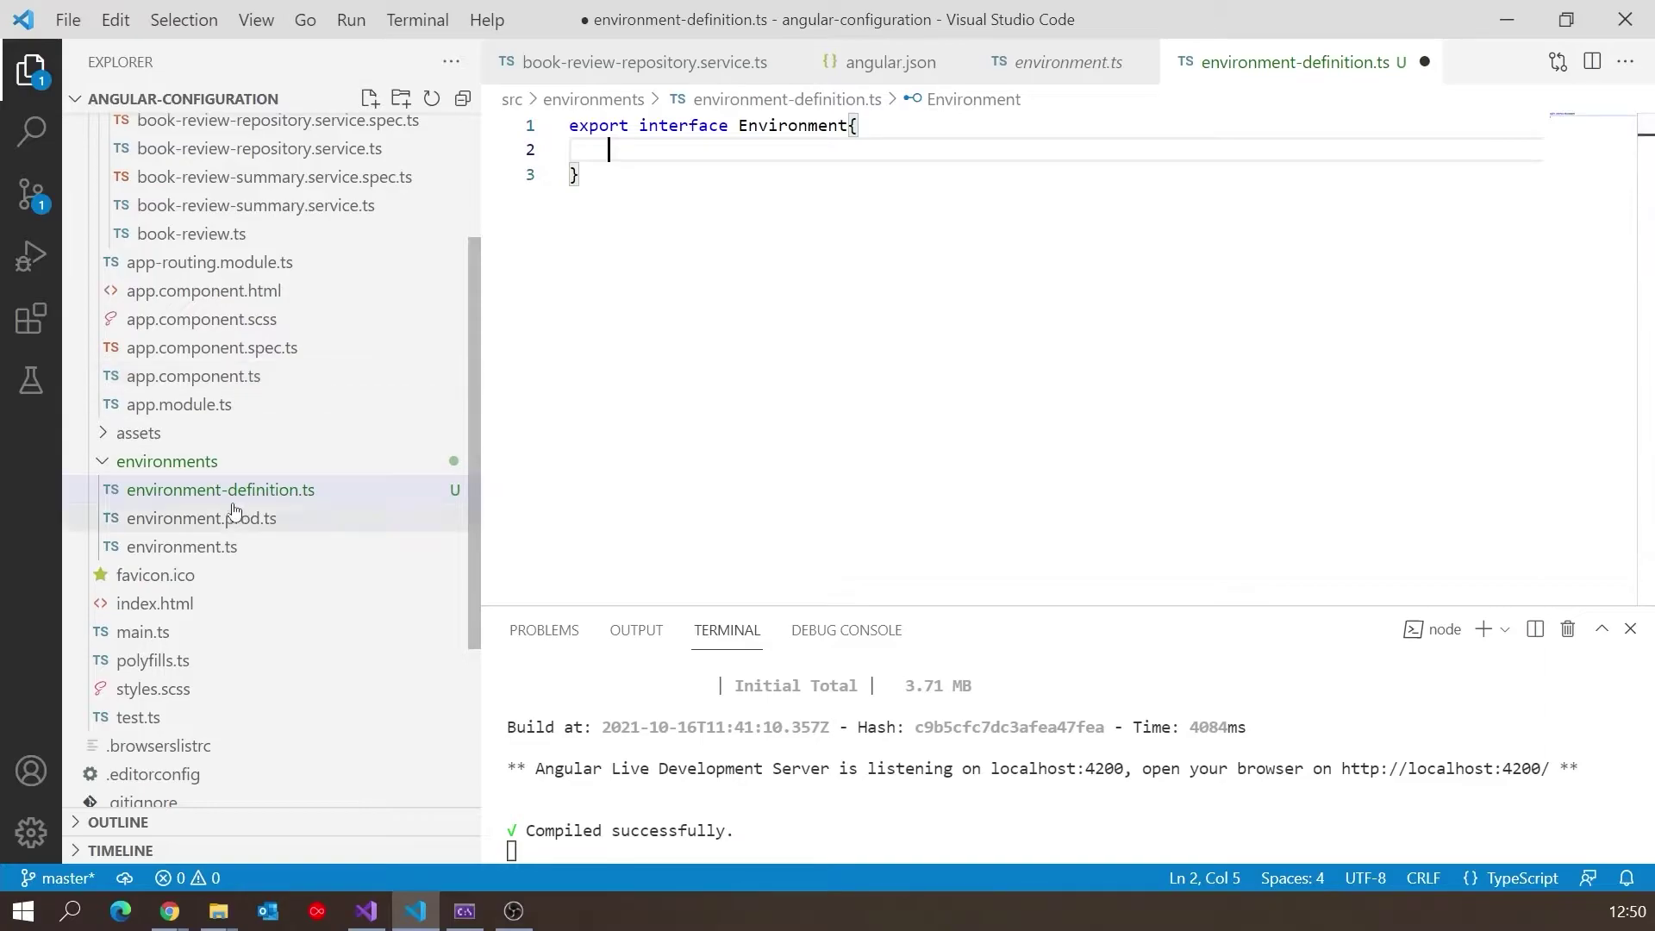
Step: Add production: boolean and booksUri: string fields to the Environment interface
left_click(166, 547)
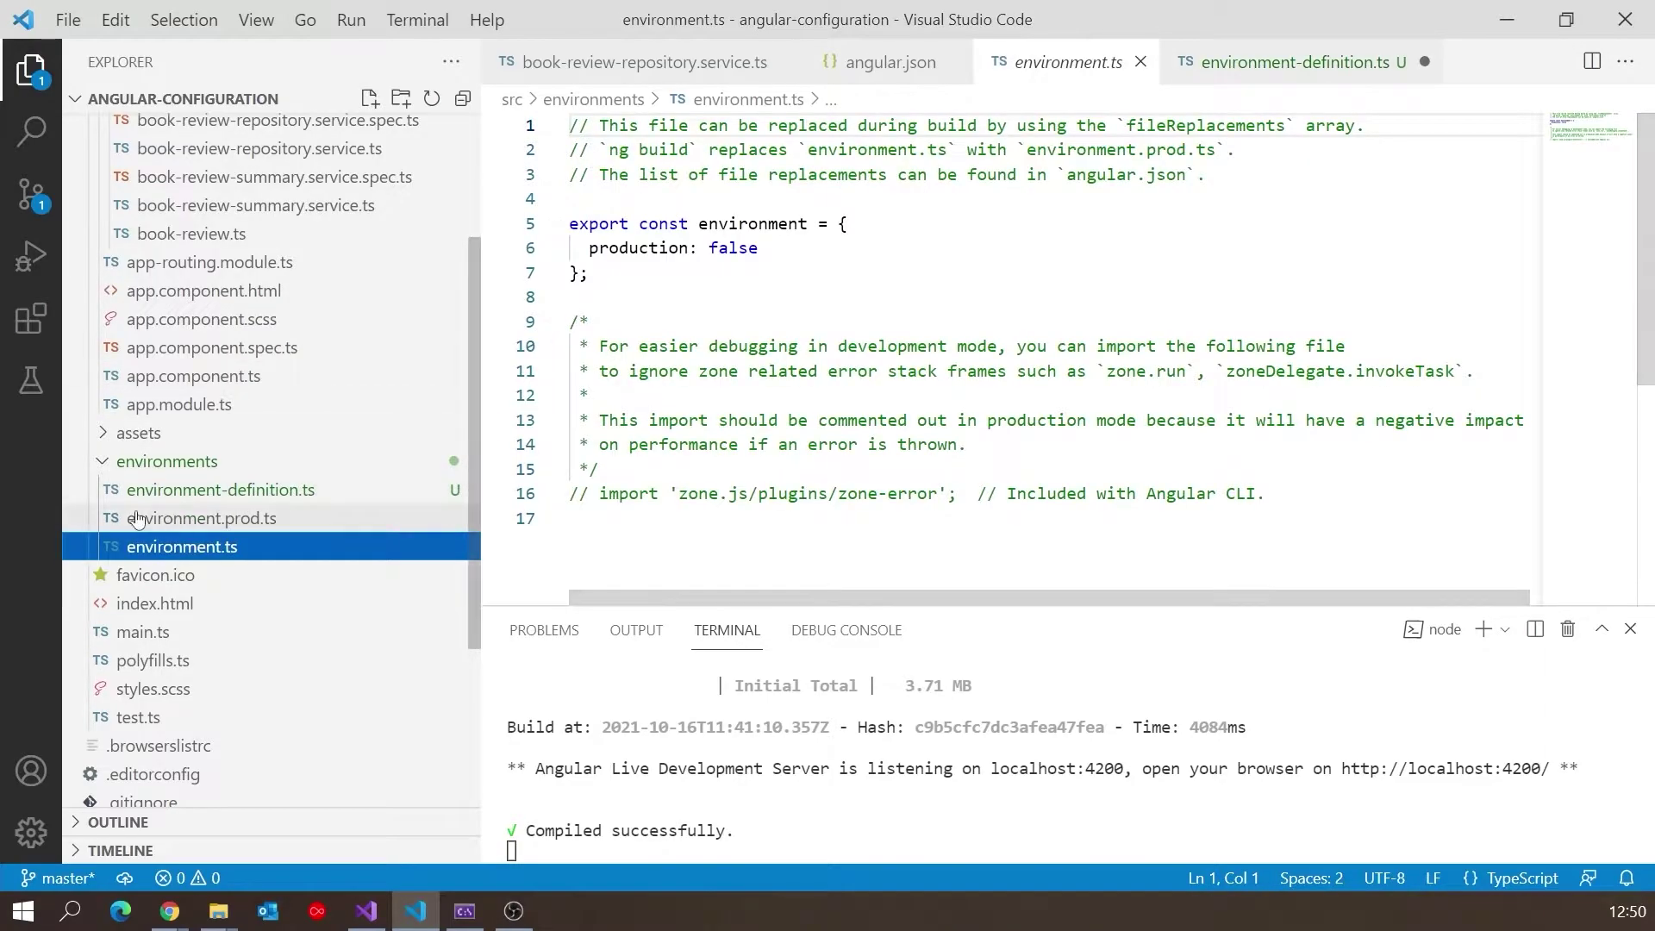
left_click(220, 490)
left_click(631, 151)
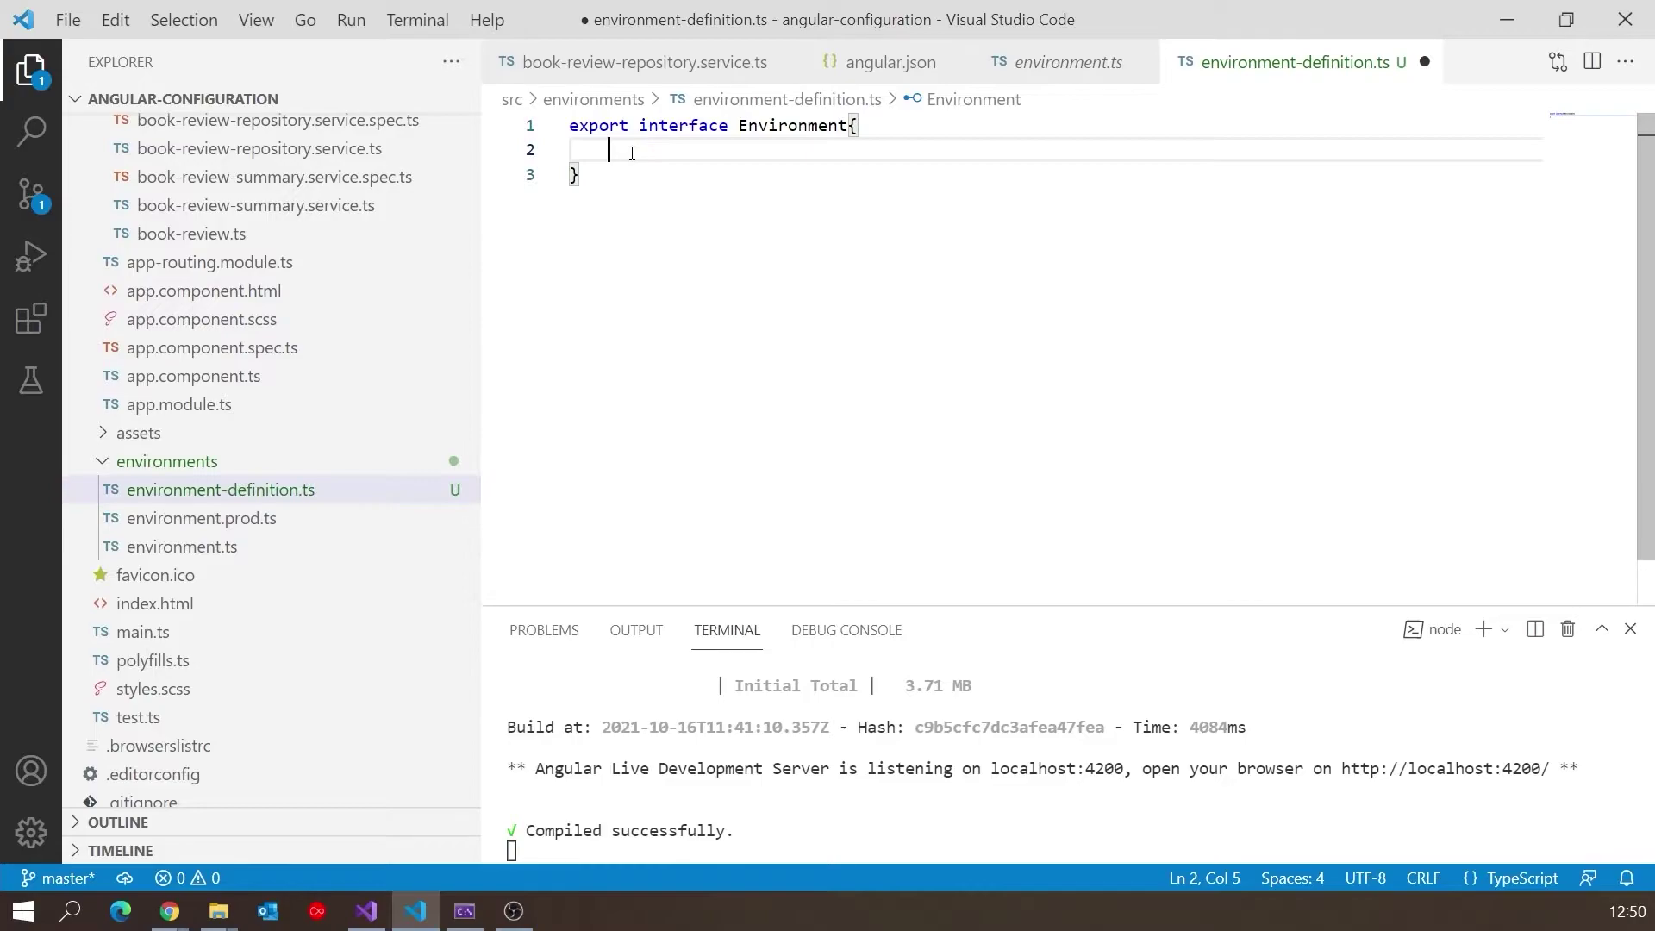
type("prod")
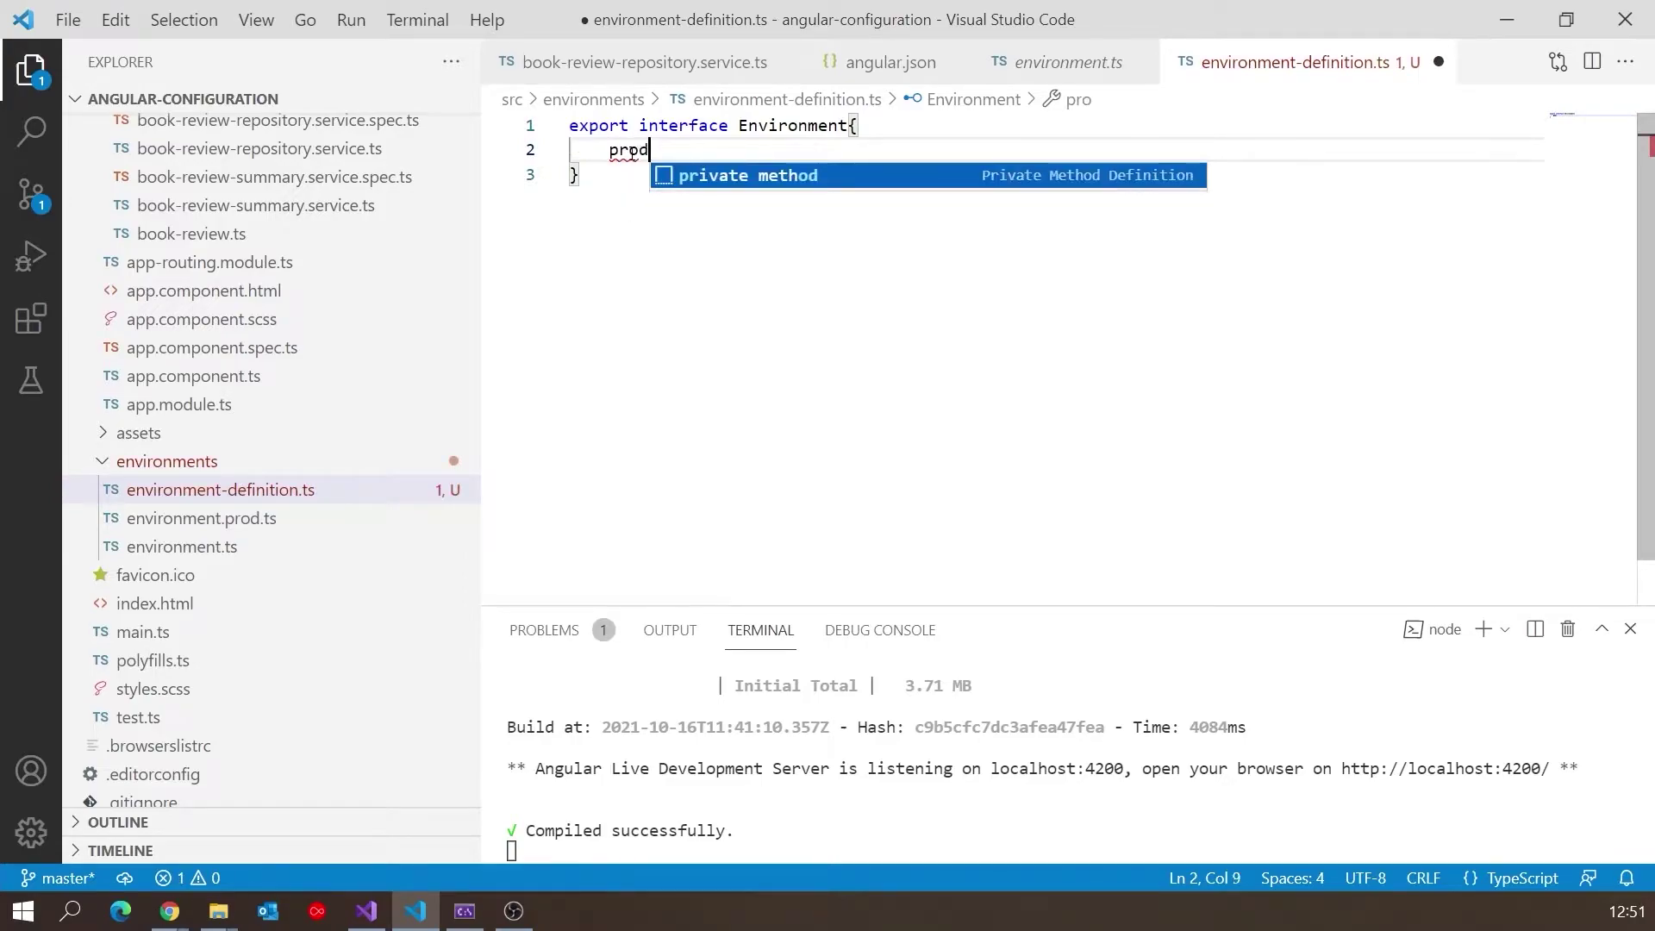
type("uction: b")
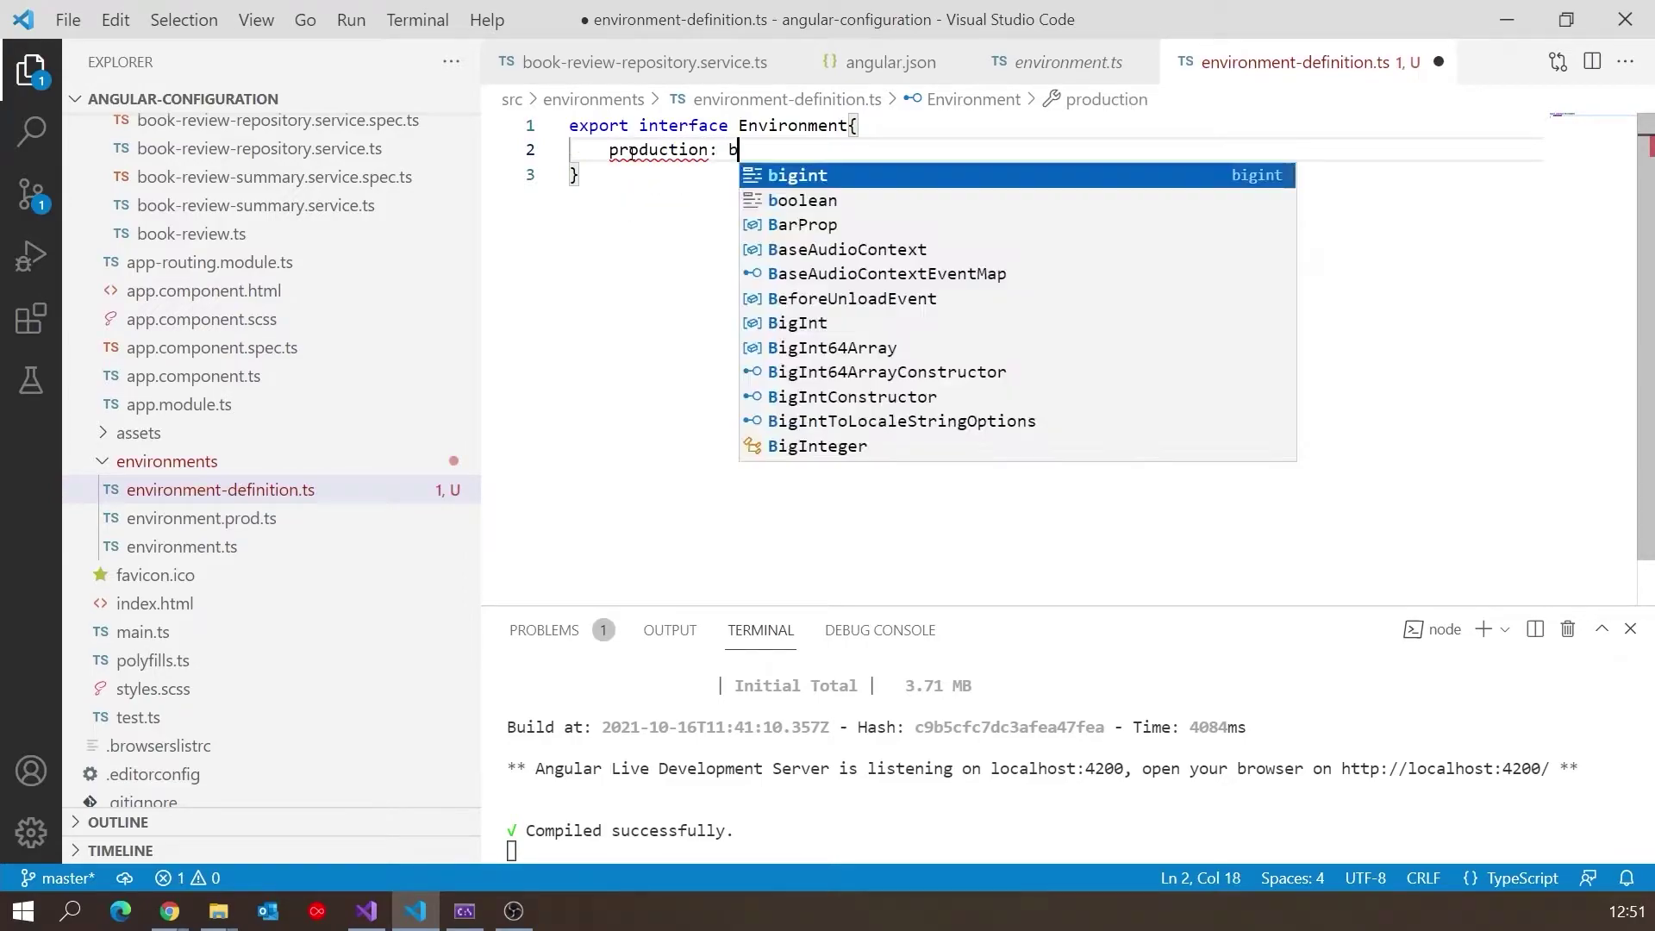
type("oo")
key("Return")
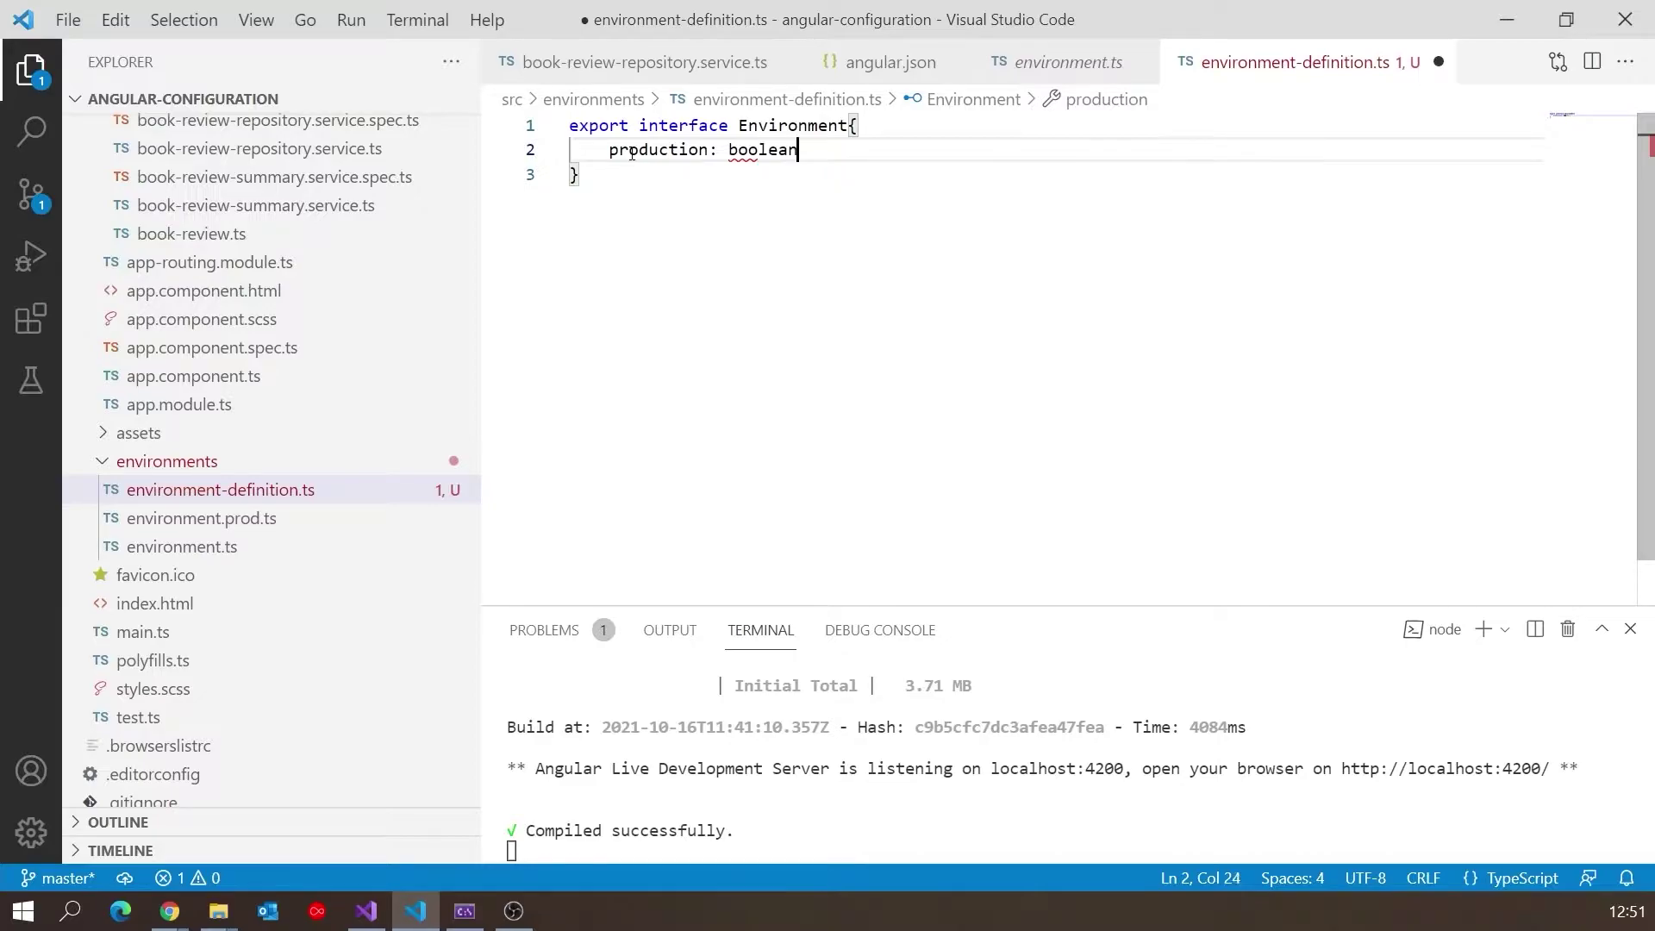
type(",")
key("Return")
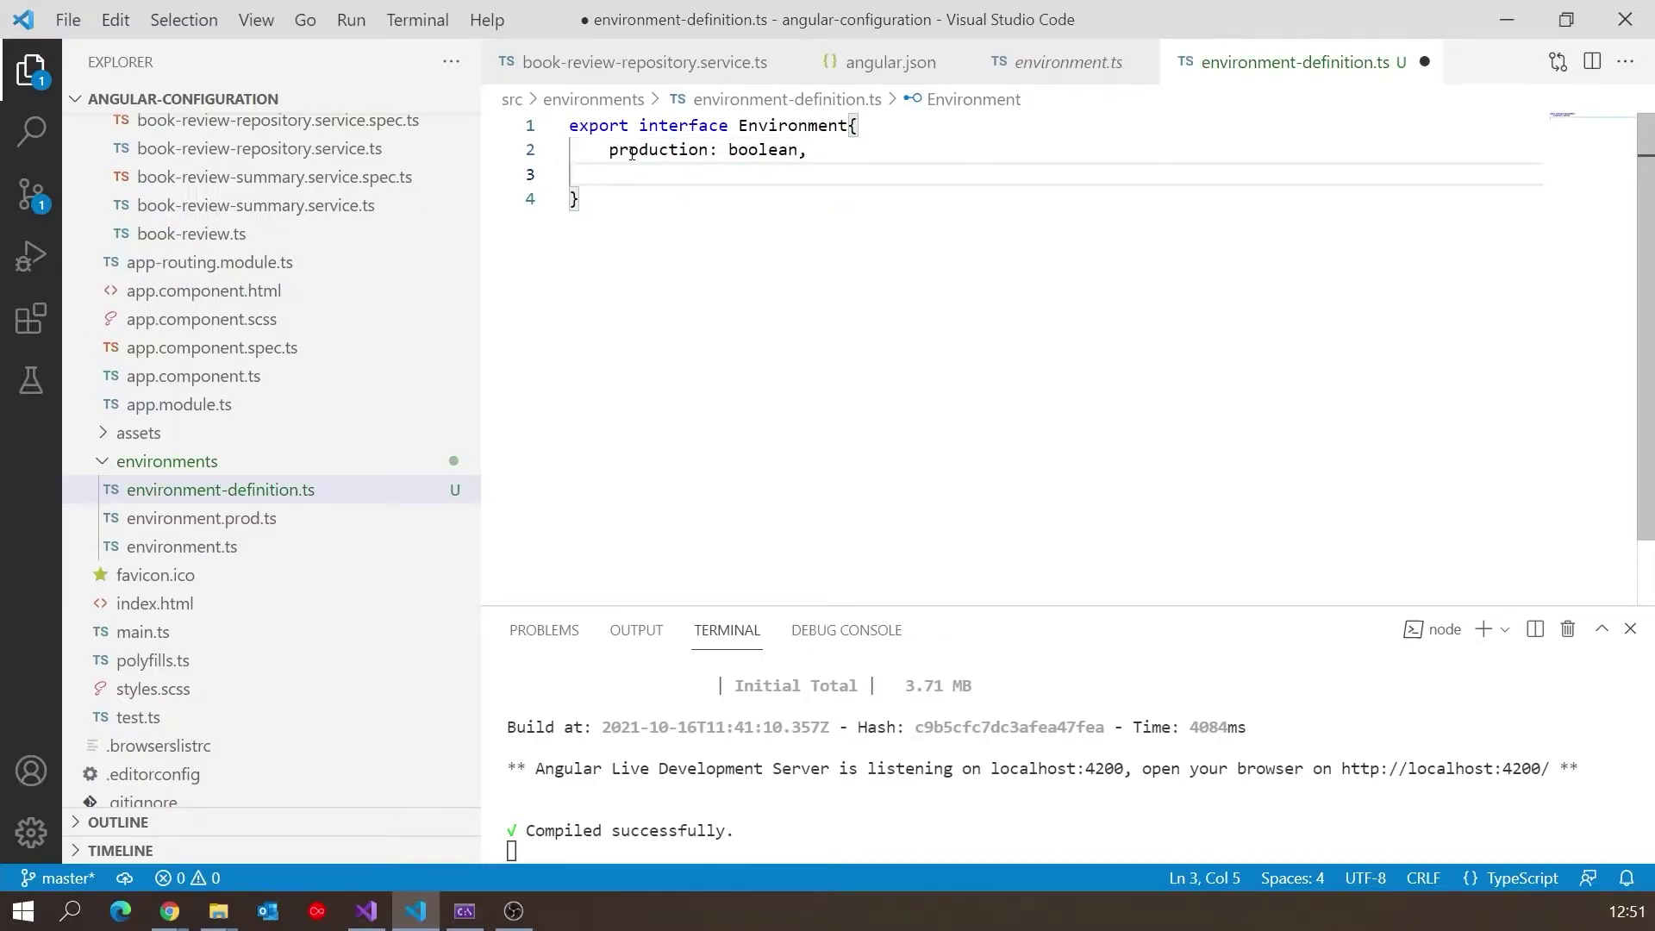
type("booksUri:")
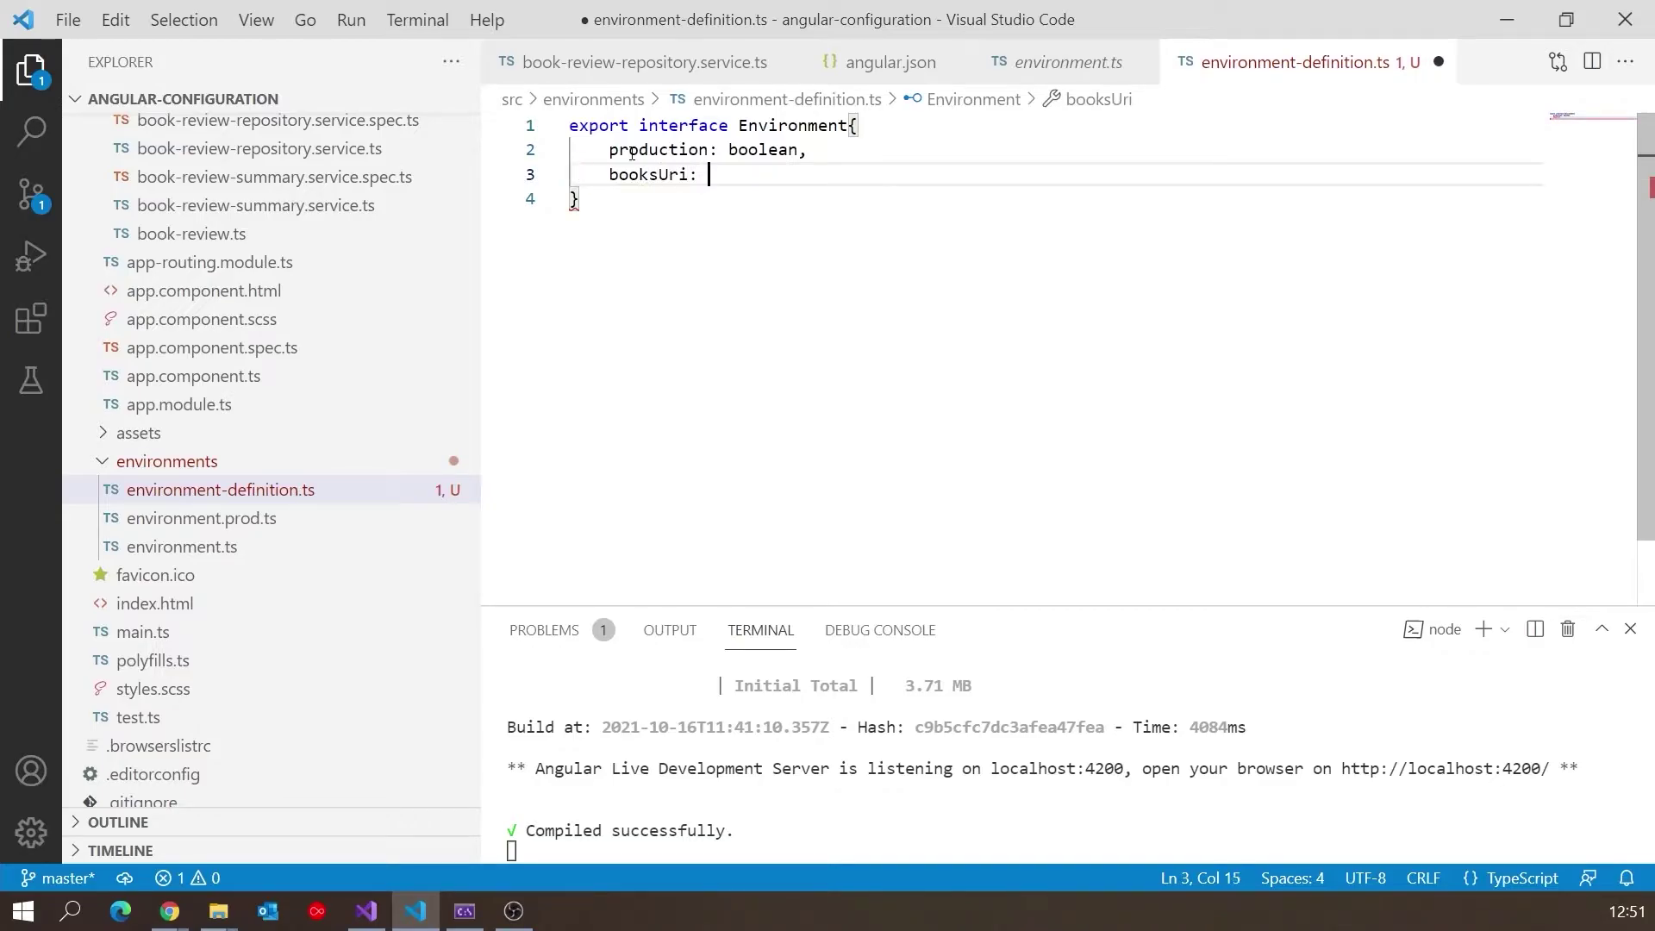
type(" string")
left_click(853, 125)
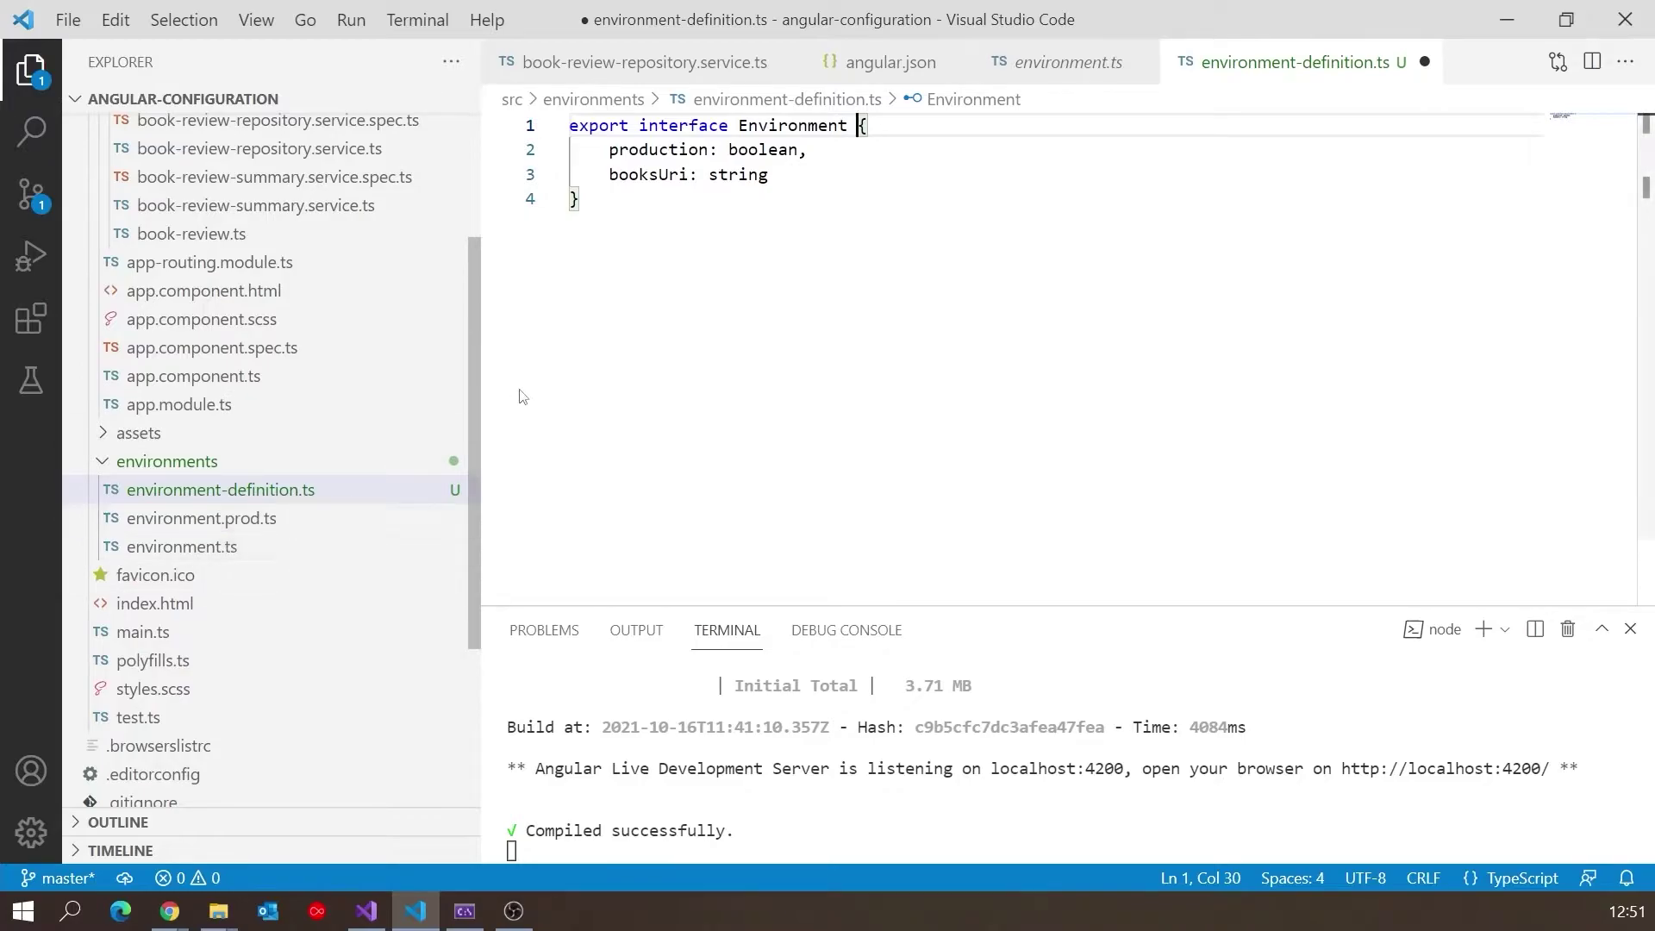
Step: Type the environment.ts constant as Environment, auto-importing it from environment-definition
left_click(182, 547)
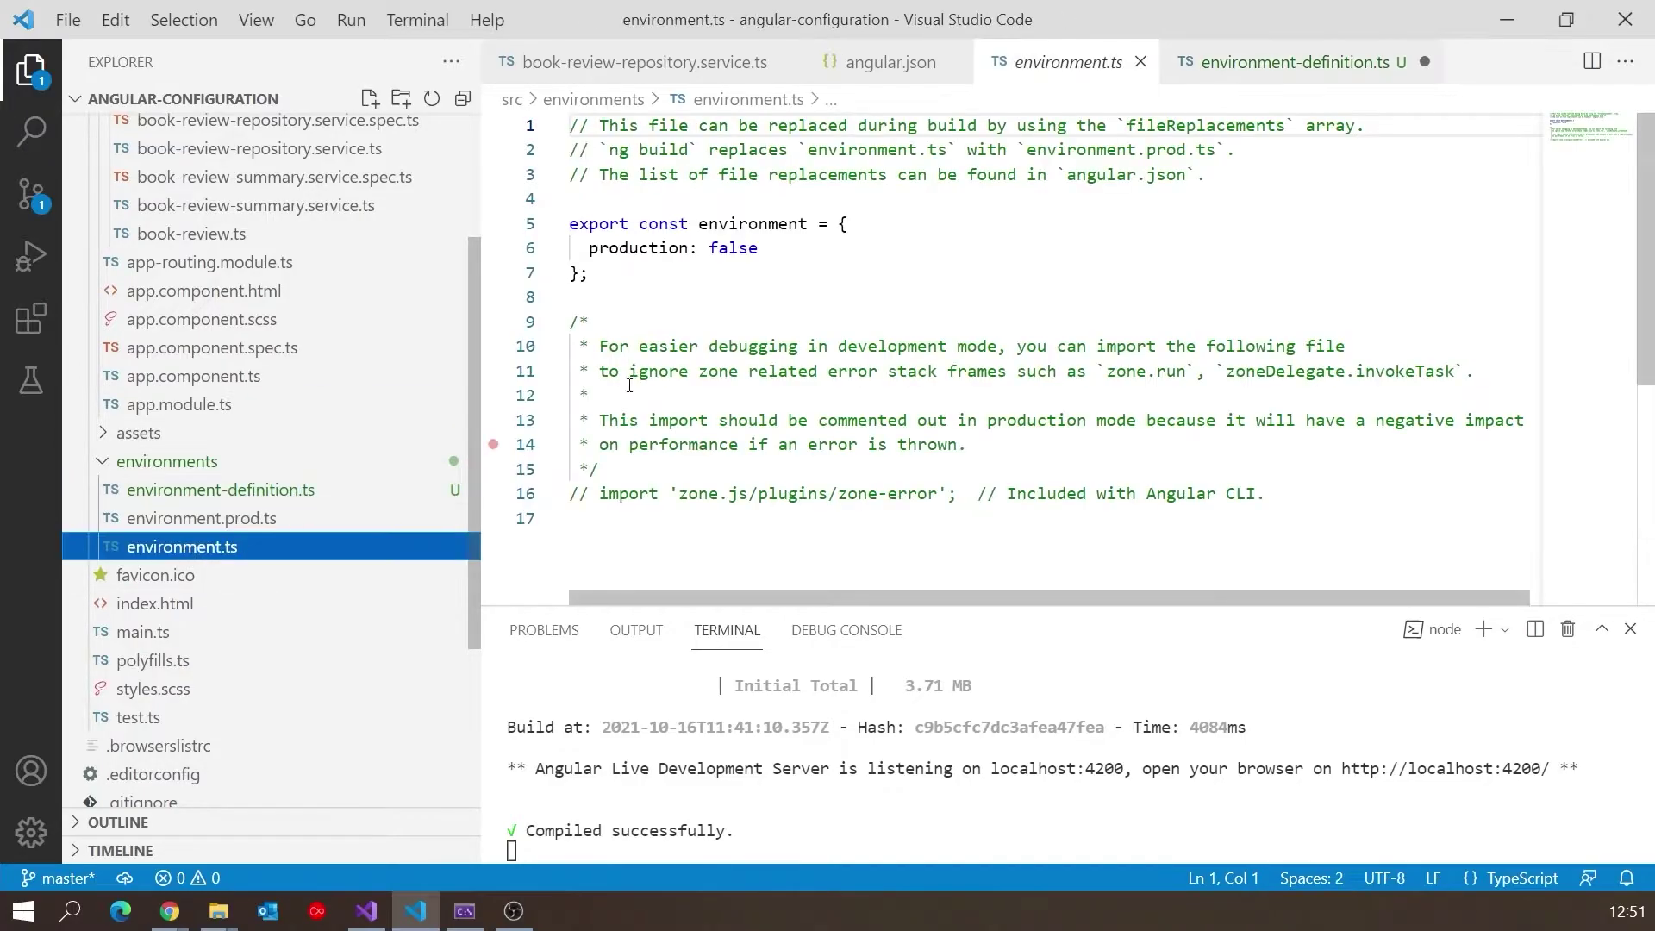
left_click(811, 223)
type(": E")
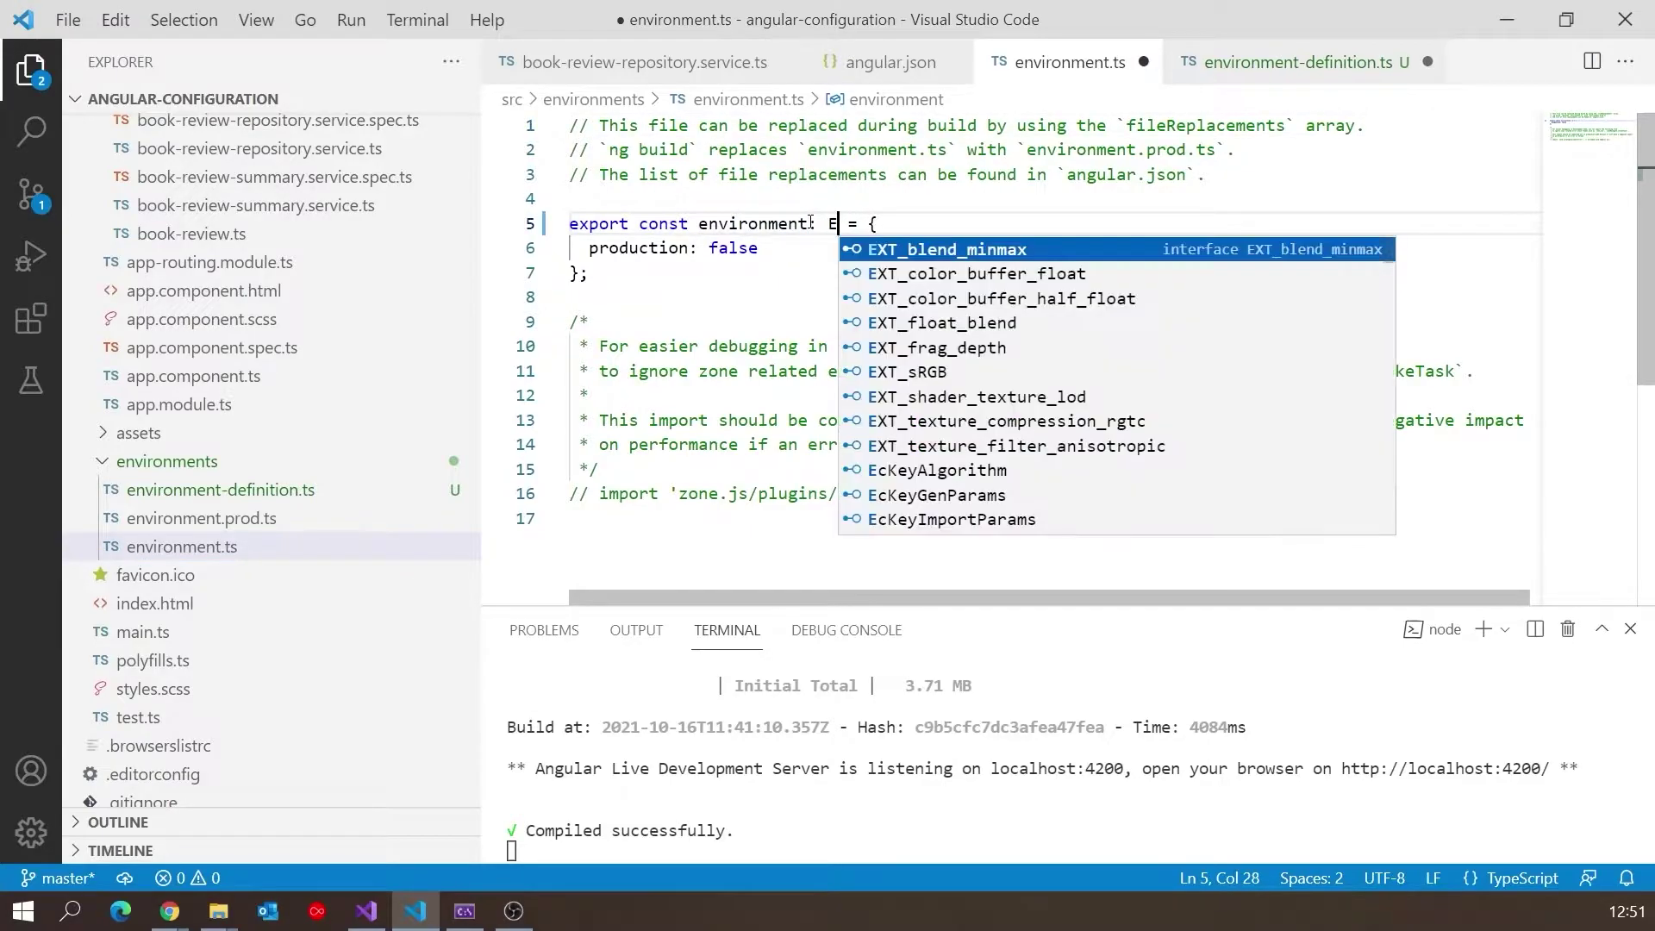
type("nv")
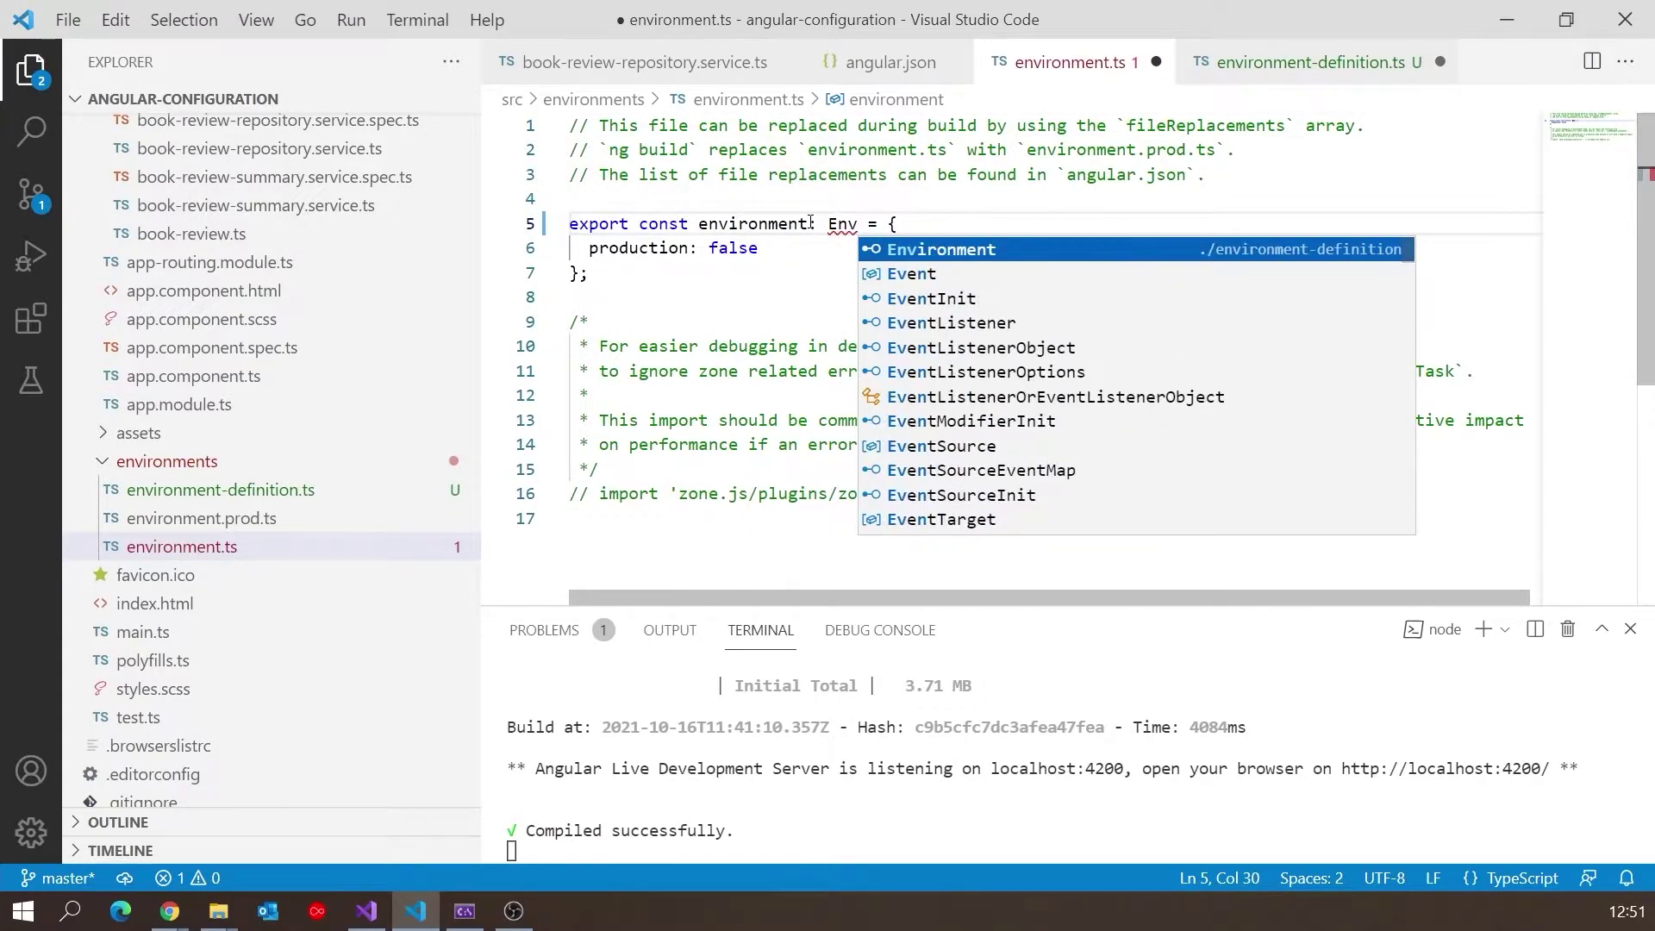
key("Return")
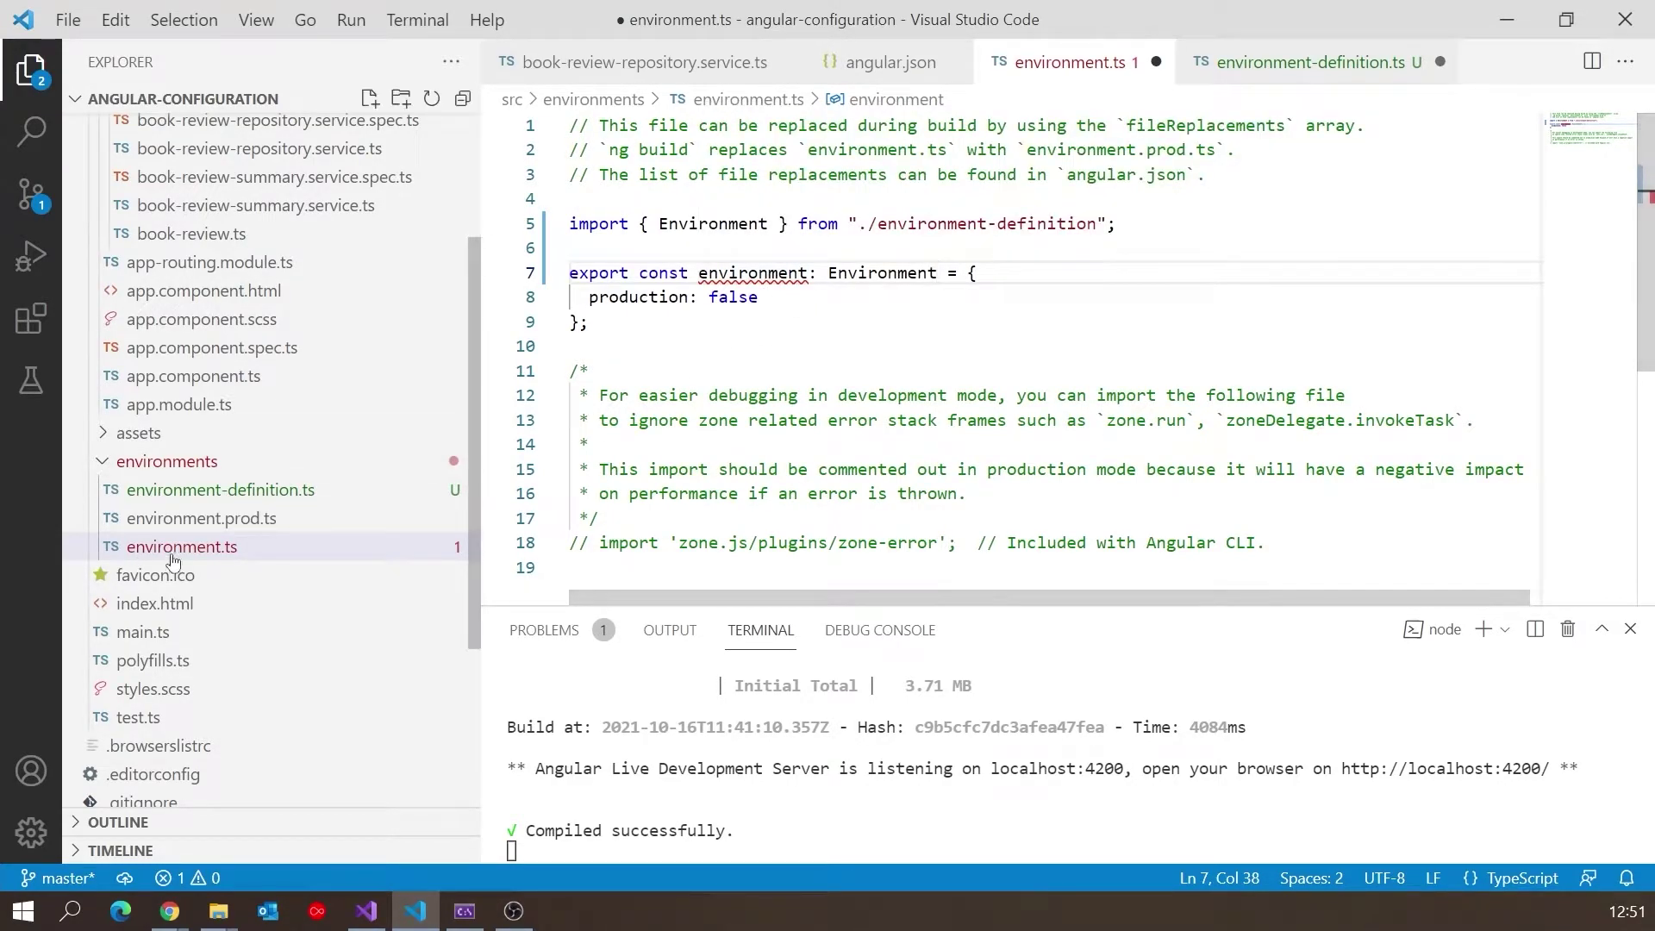
Step: Type the environment.prod.ts constant as Environment, with its auto-import
left_click(207, 517)
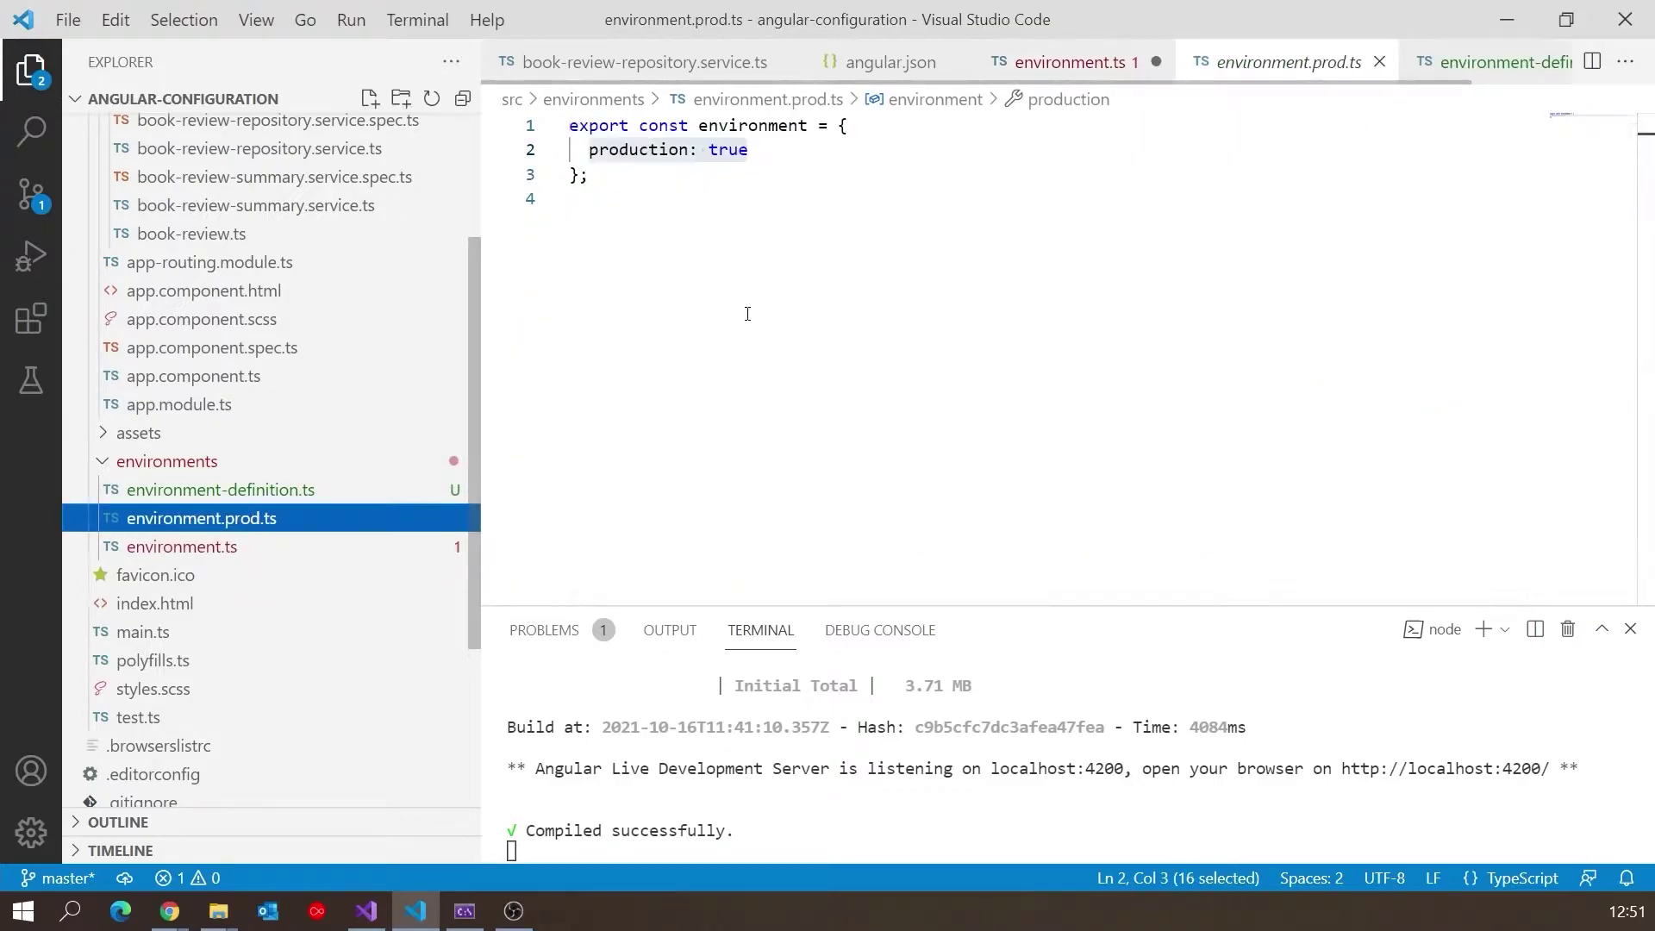
left_click(808, 125)
type(": E")
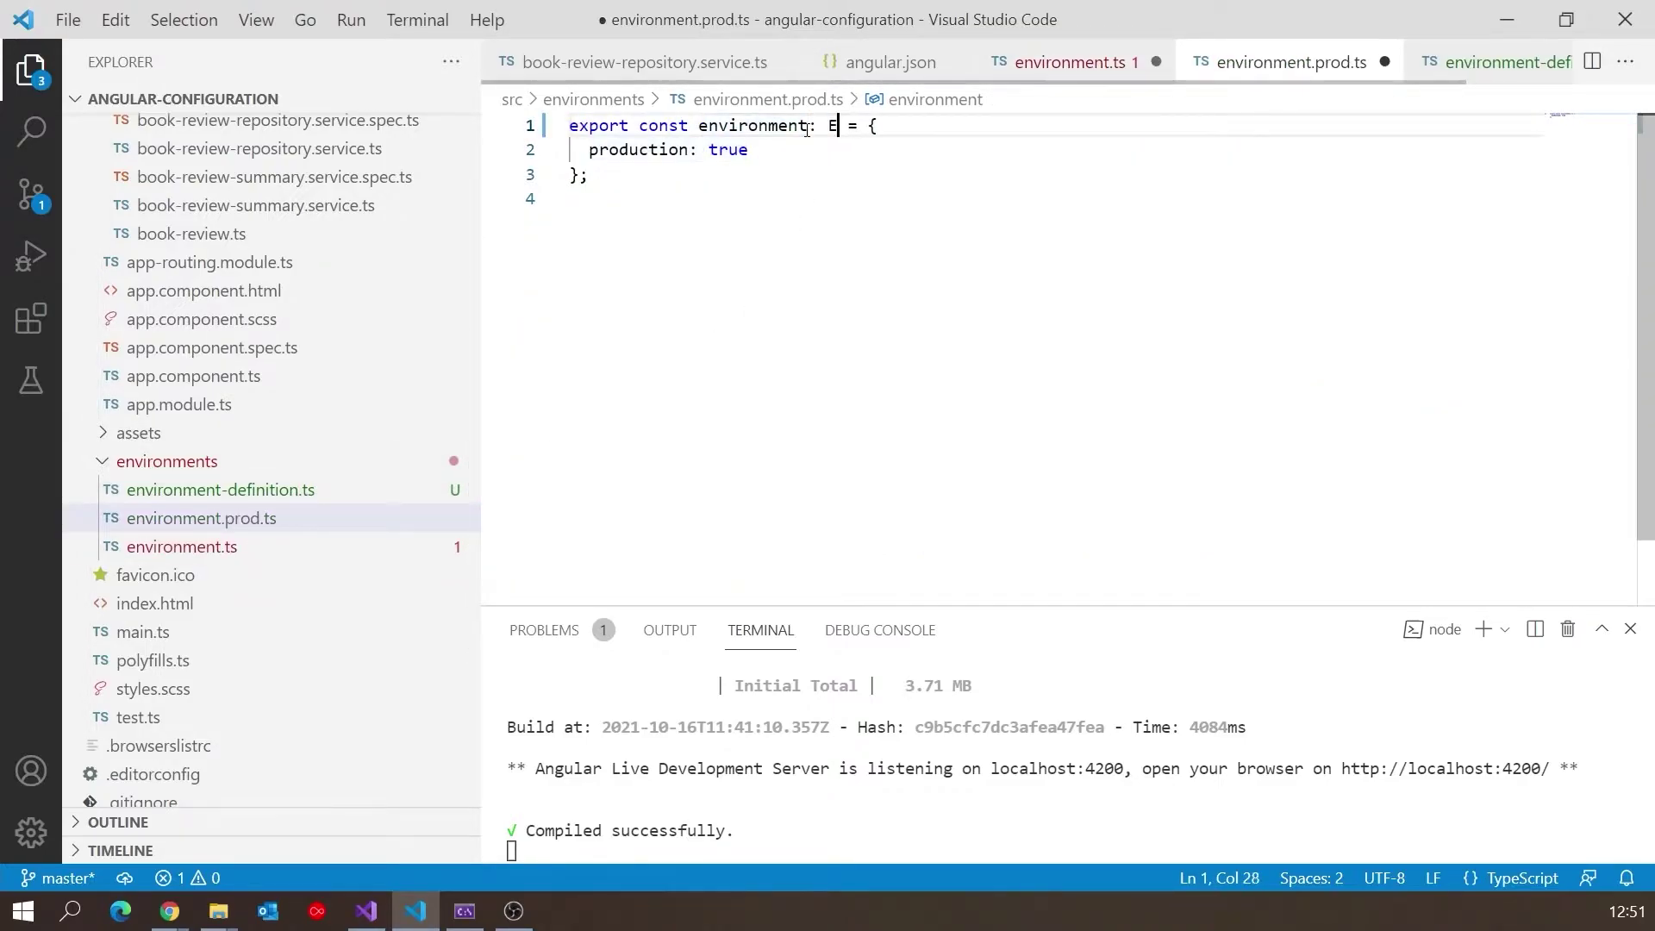
type("nv")
left_click(925, 152)
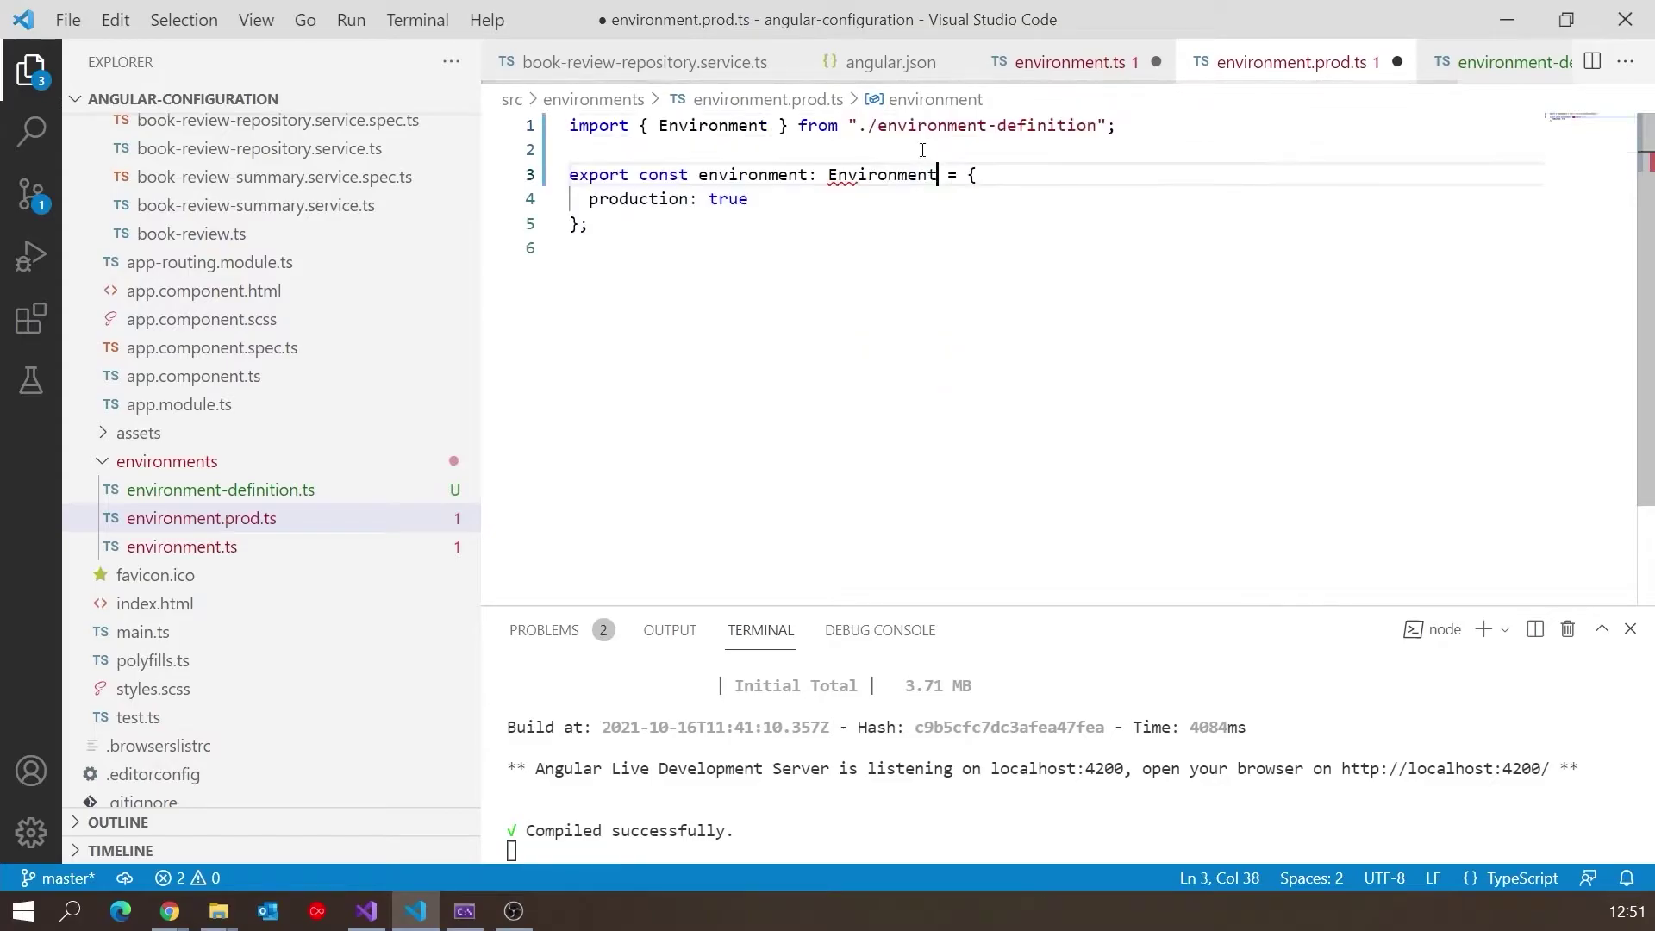
Step: Add a booksUri property after production: true using IntelliSense
left_click(794, 203)
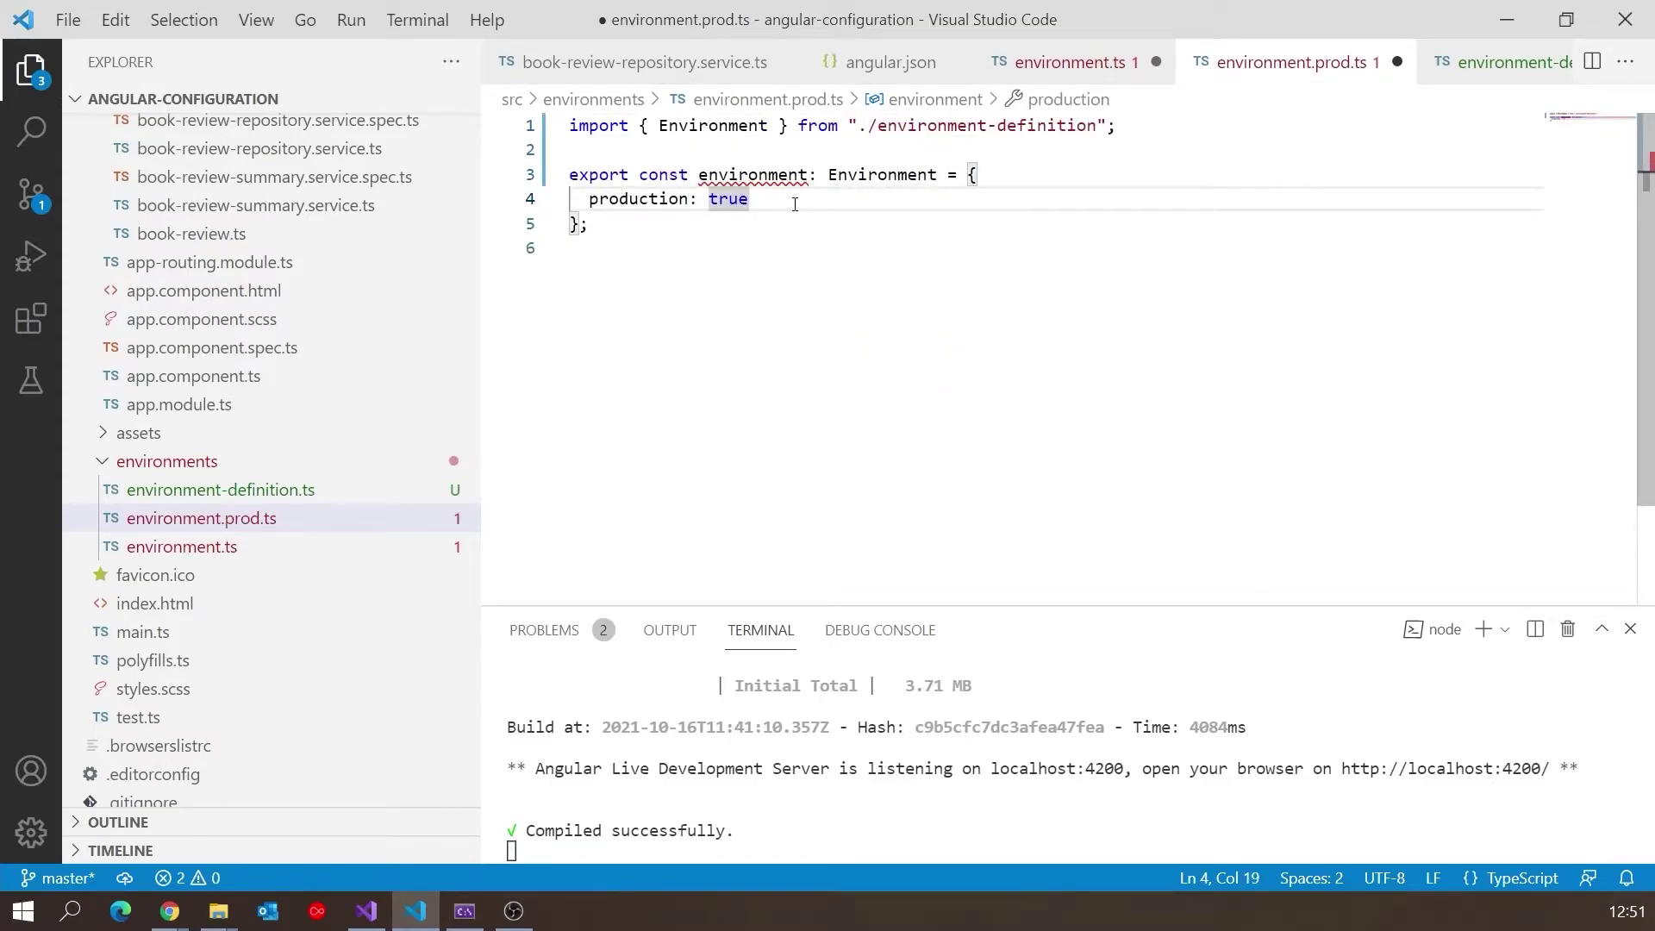
type(",")
key("Return")
key("ctrl+space")
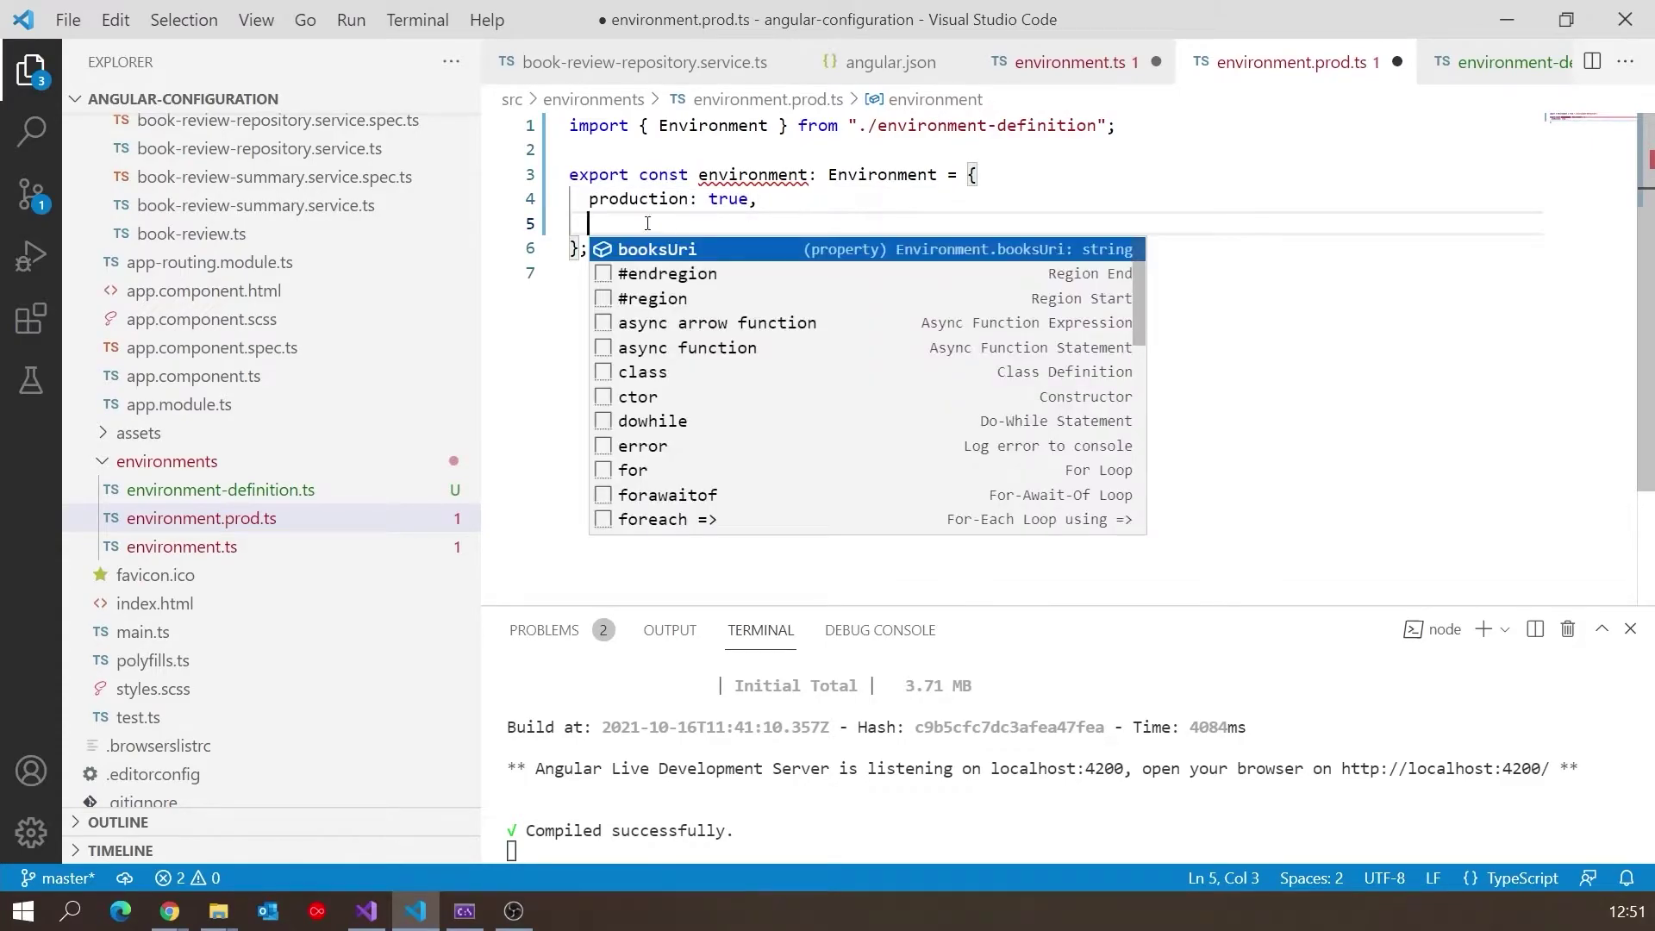
left_click(643, 251)
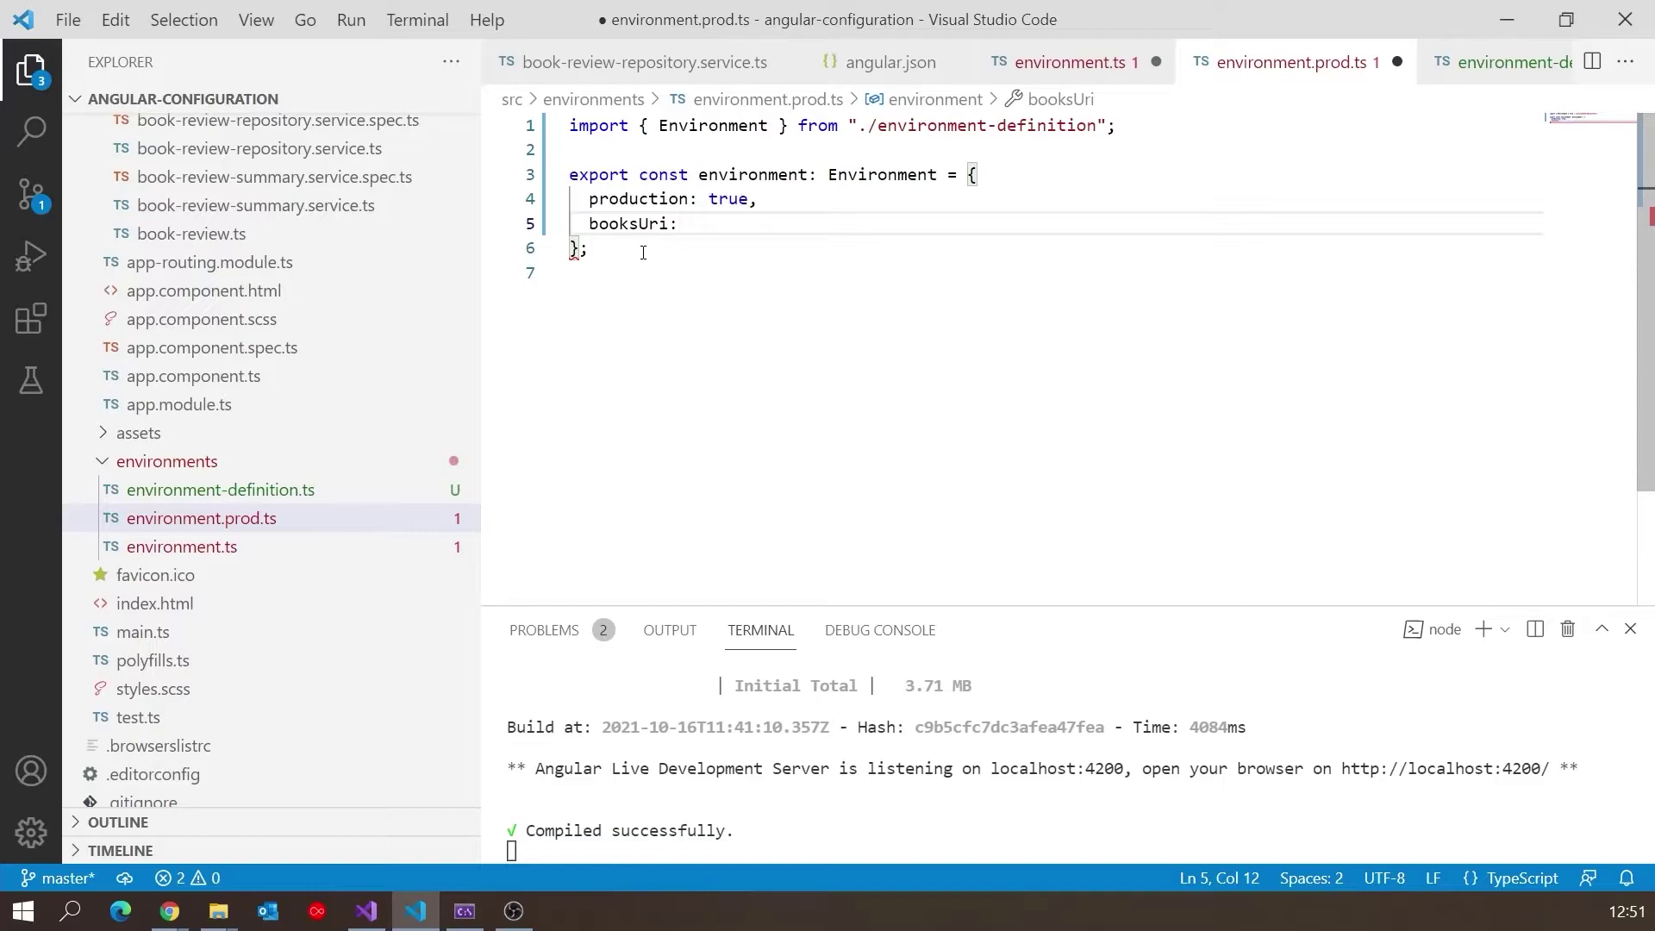
mouse_move(258, 182)
type("booksUri:")
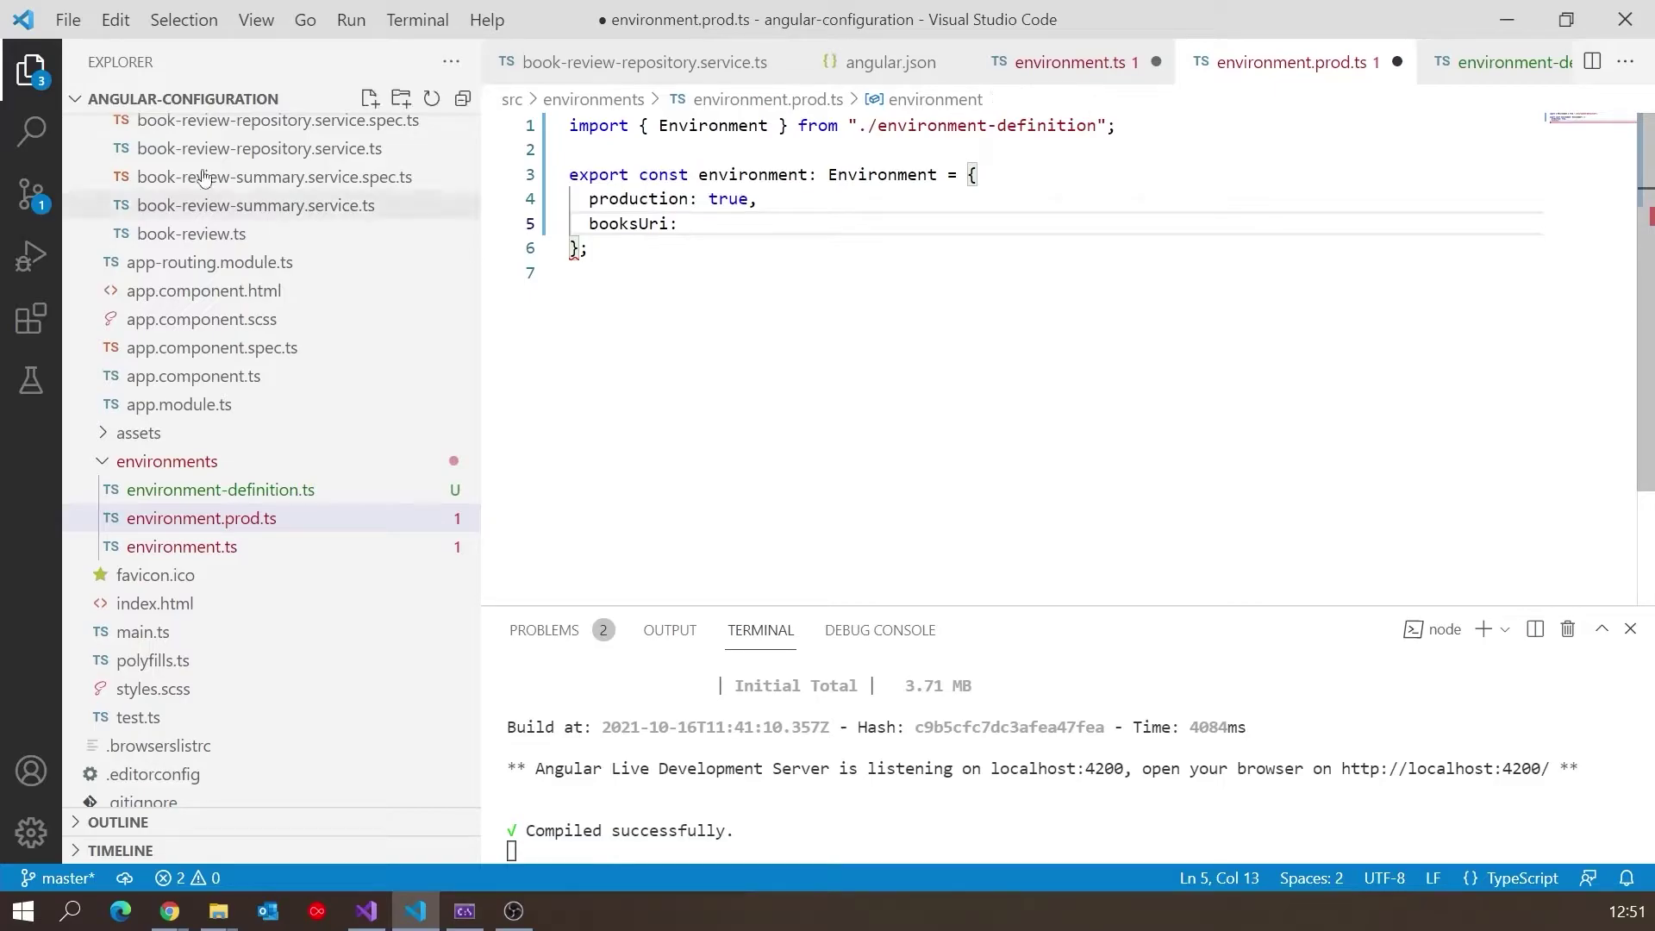
Step: Set production booksUri to the remote codingtutorialsbookreviewapi.azurewebsites.net address, removing 'BookReview'
left_click(309, 149)
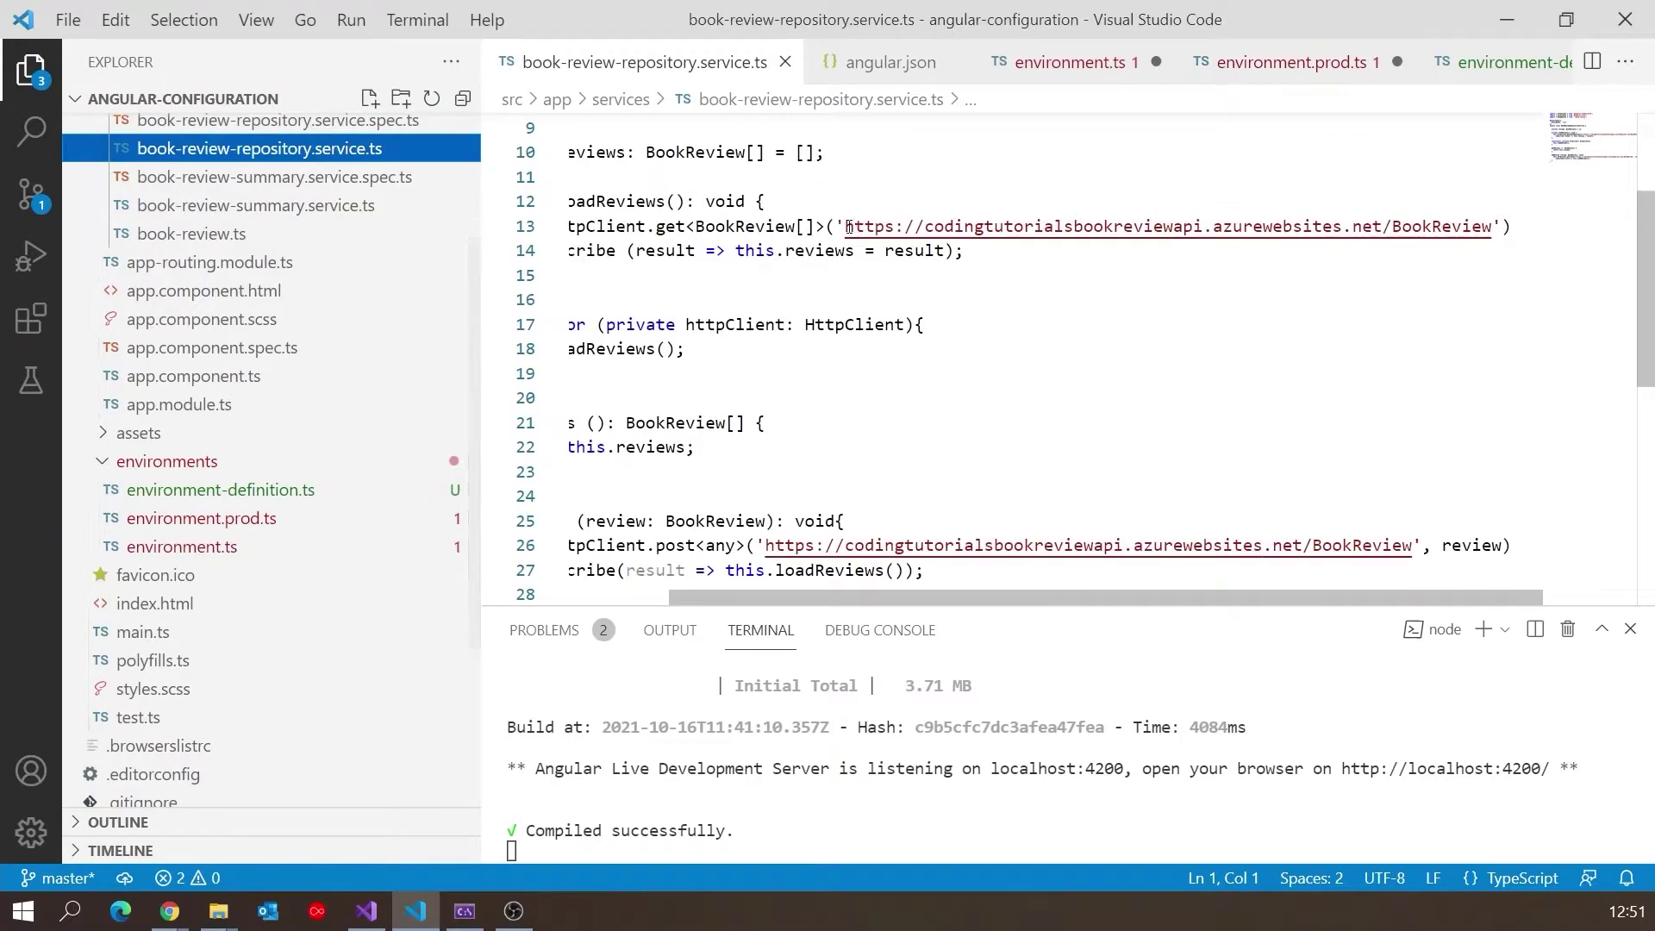
left_click_drag(837, 227, 1504, 226)
key("ctrl+c")
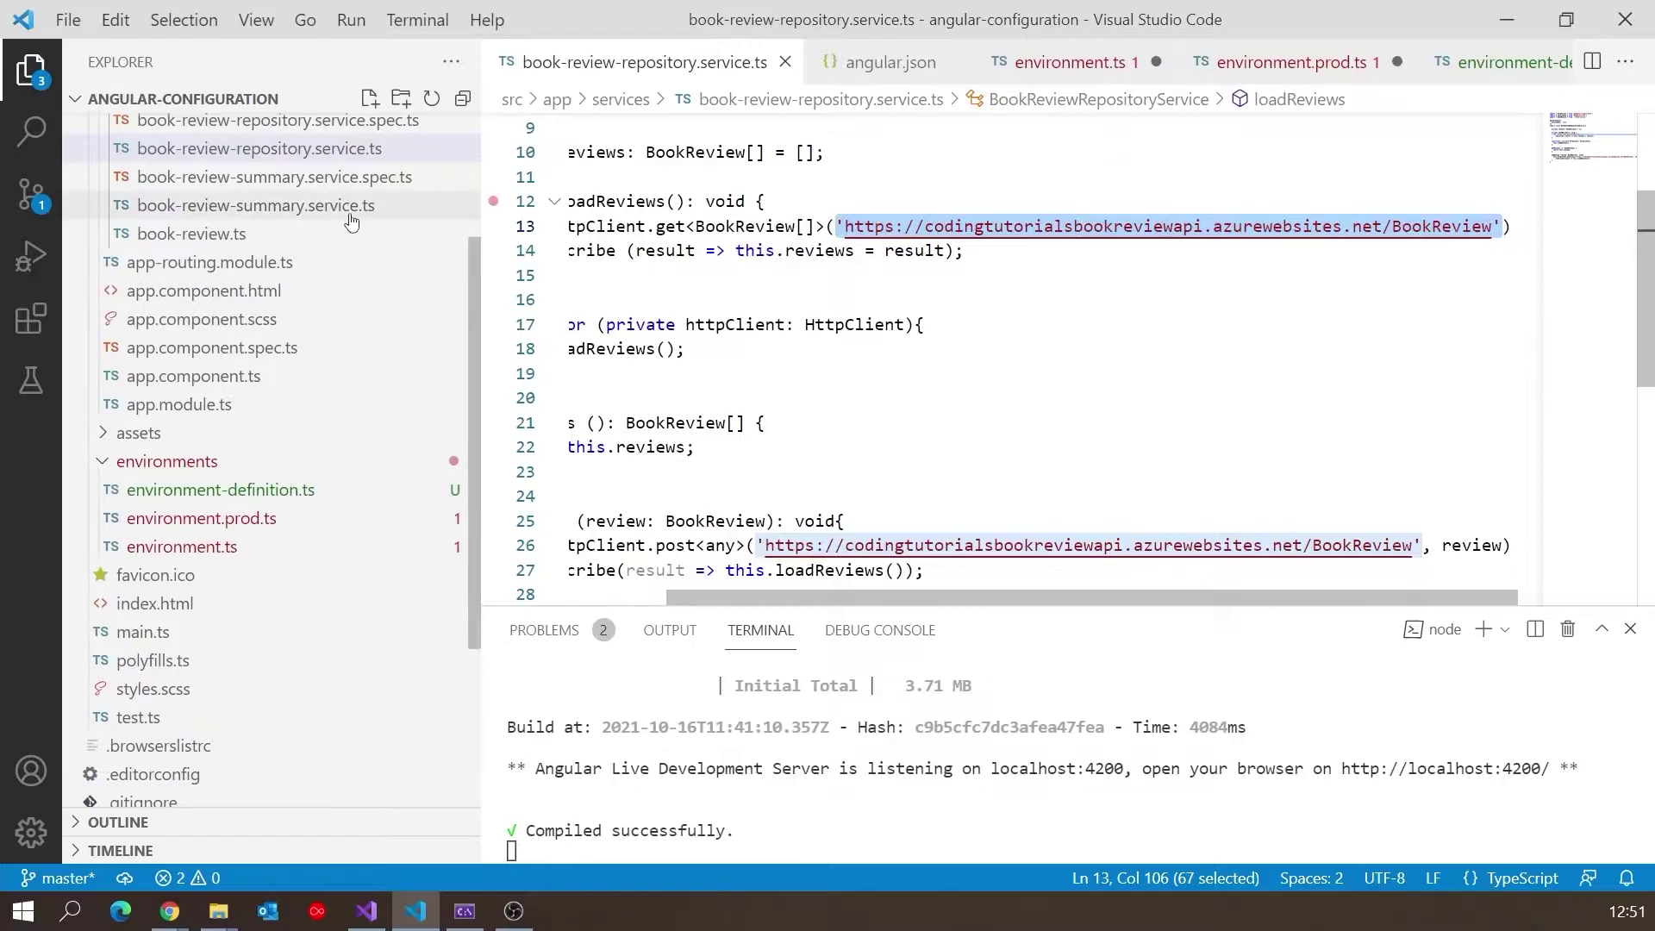
key("ctrl+Tab")
key("ctrl+v")
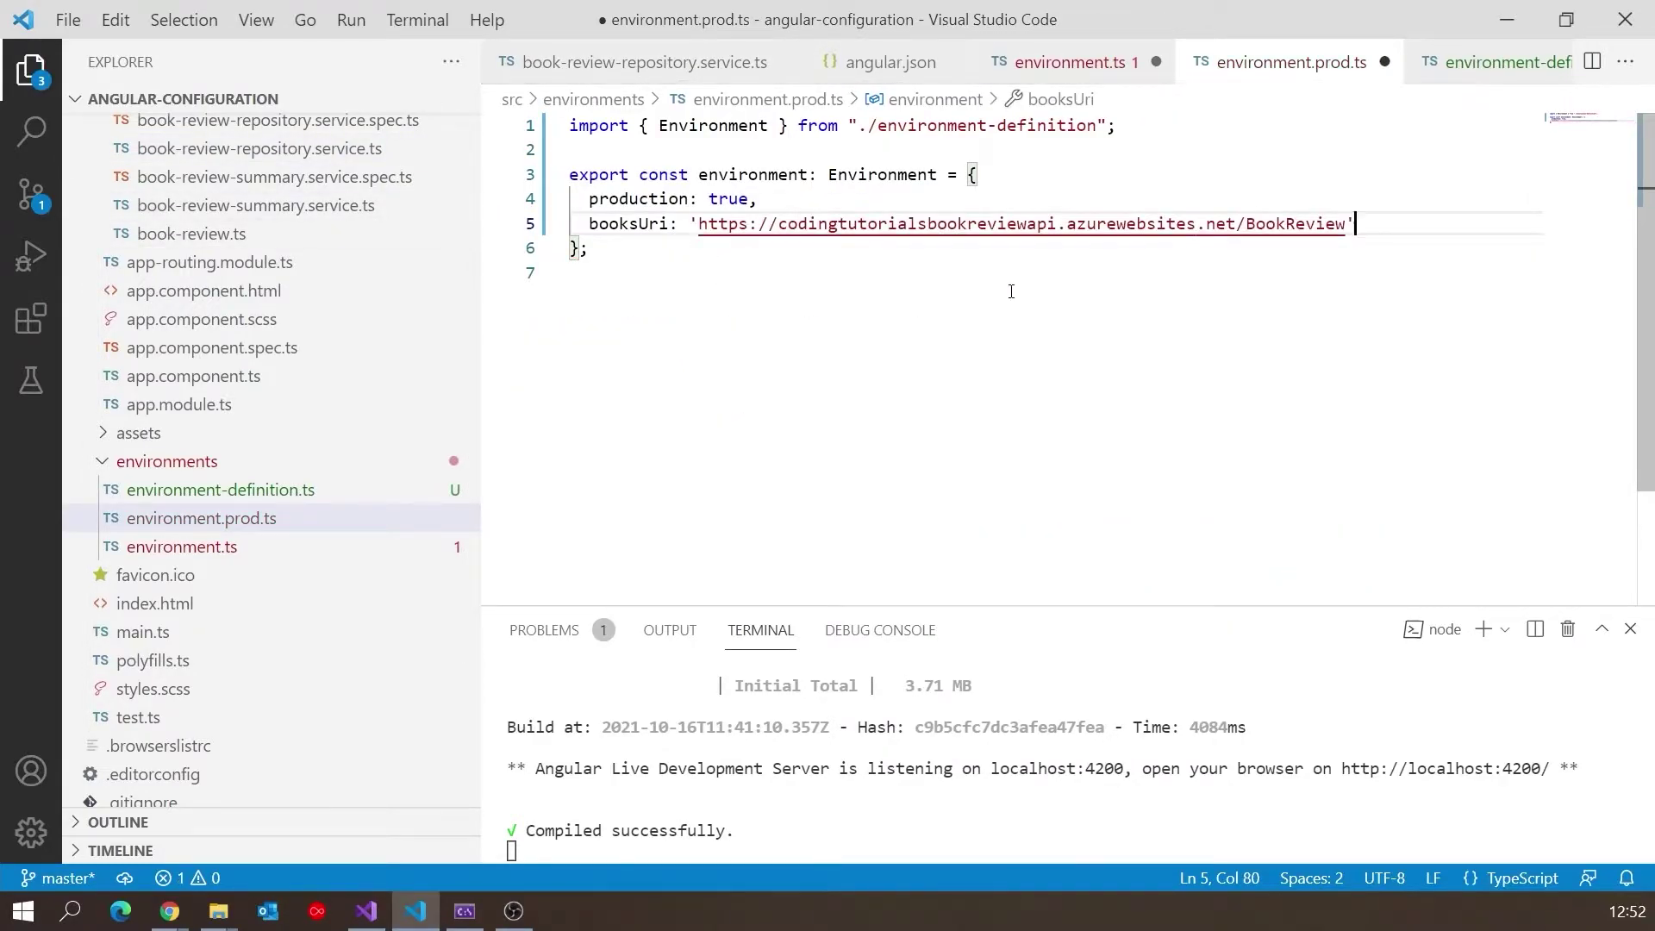
double_click(1277, 224)
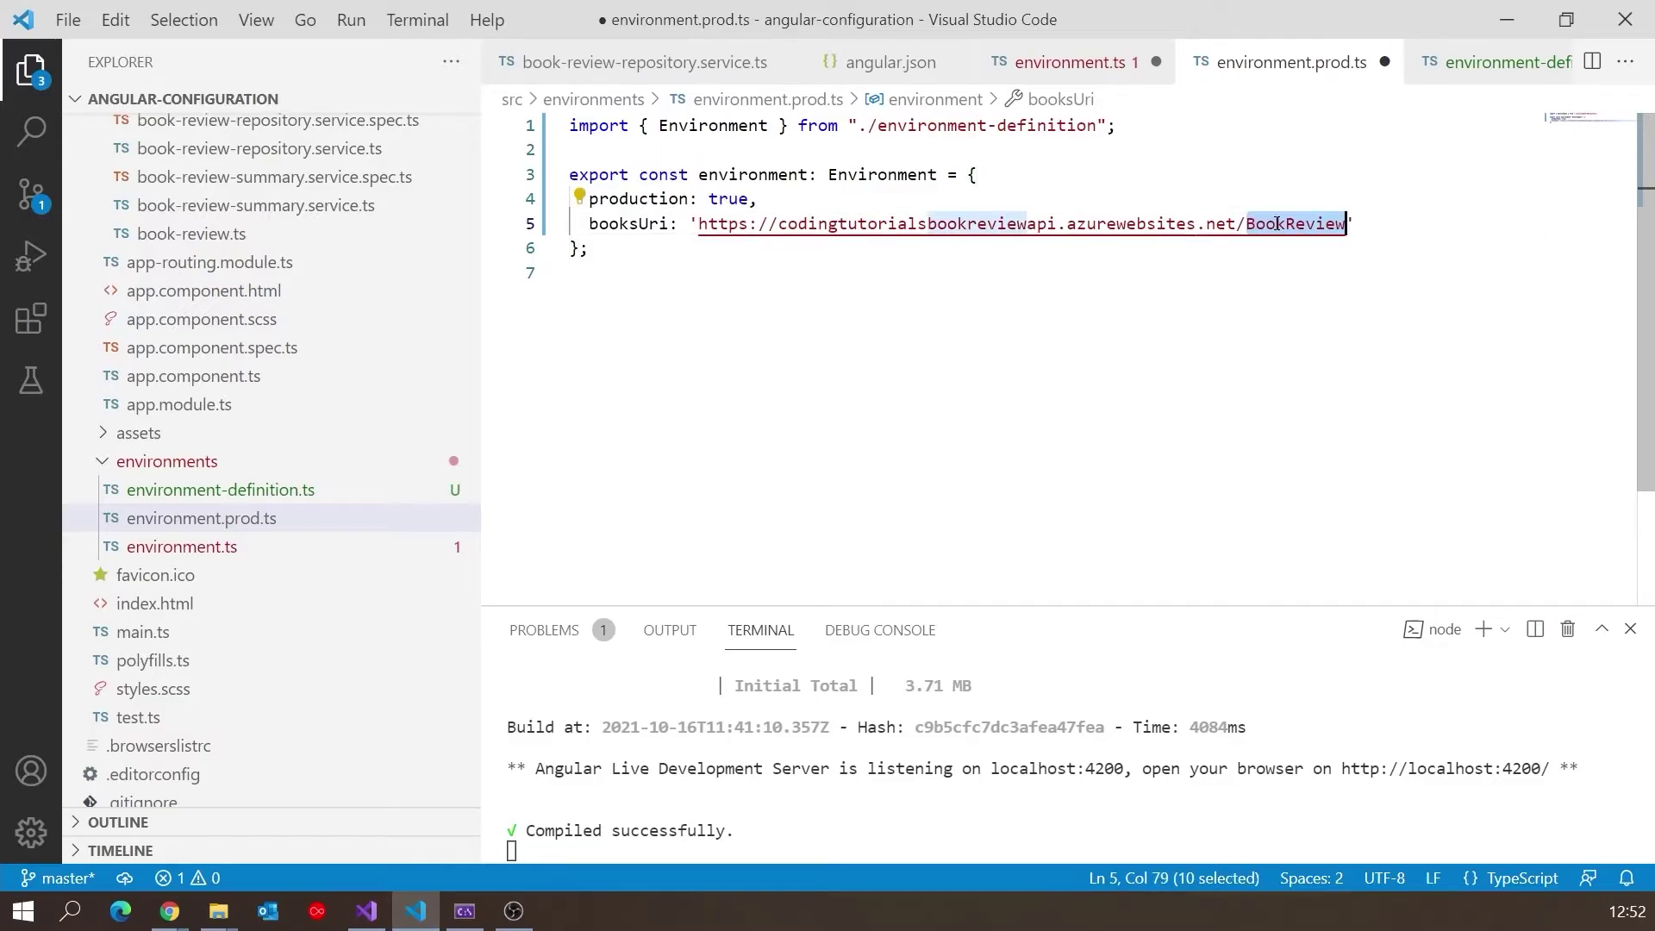
key("BackSpace")
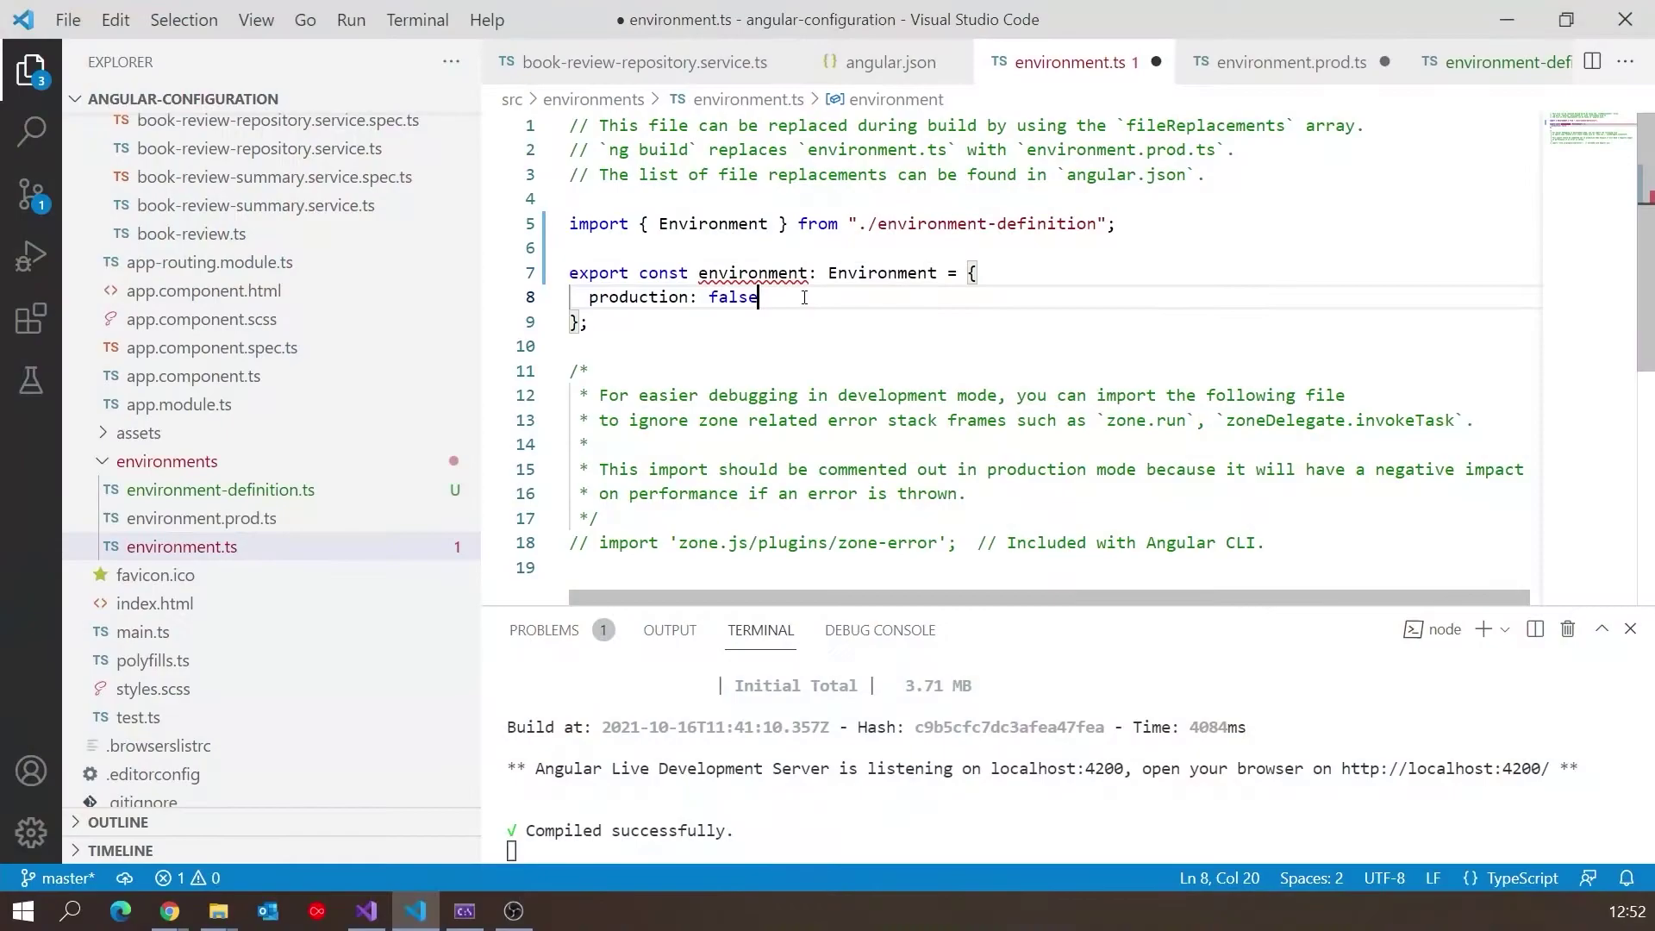
type(",")
Step: Add an empty booksUri property after production: false in environment.ts, then show Swagger UI
key("Return")
key("ctrl+space")
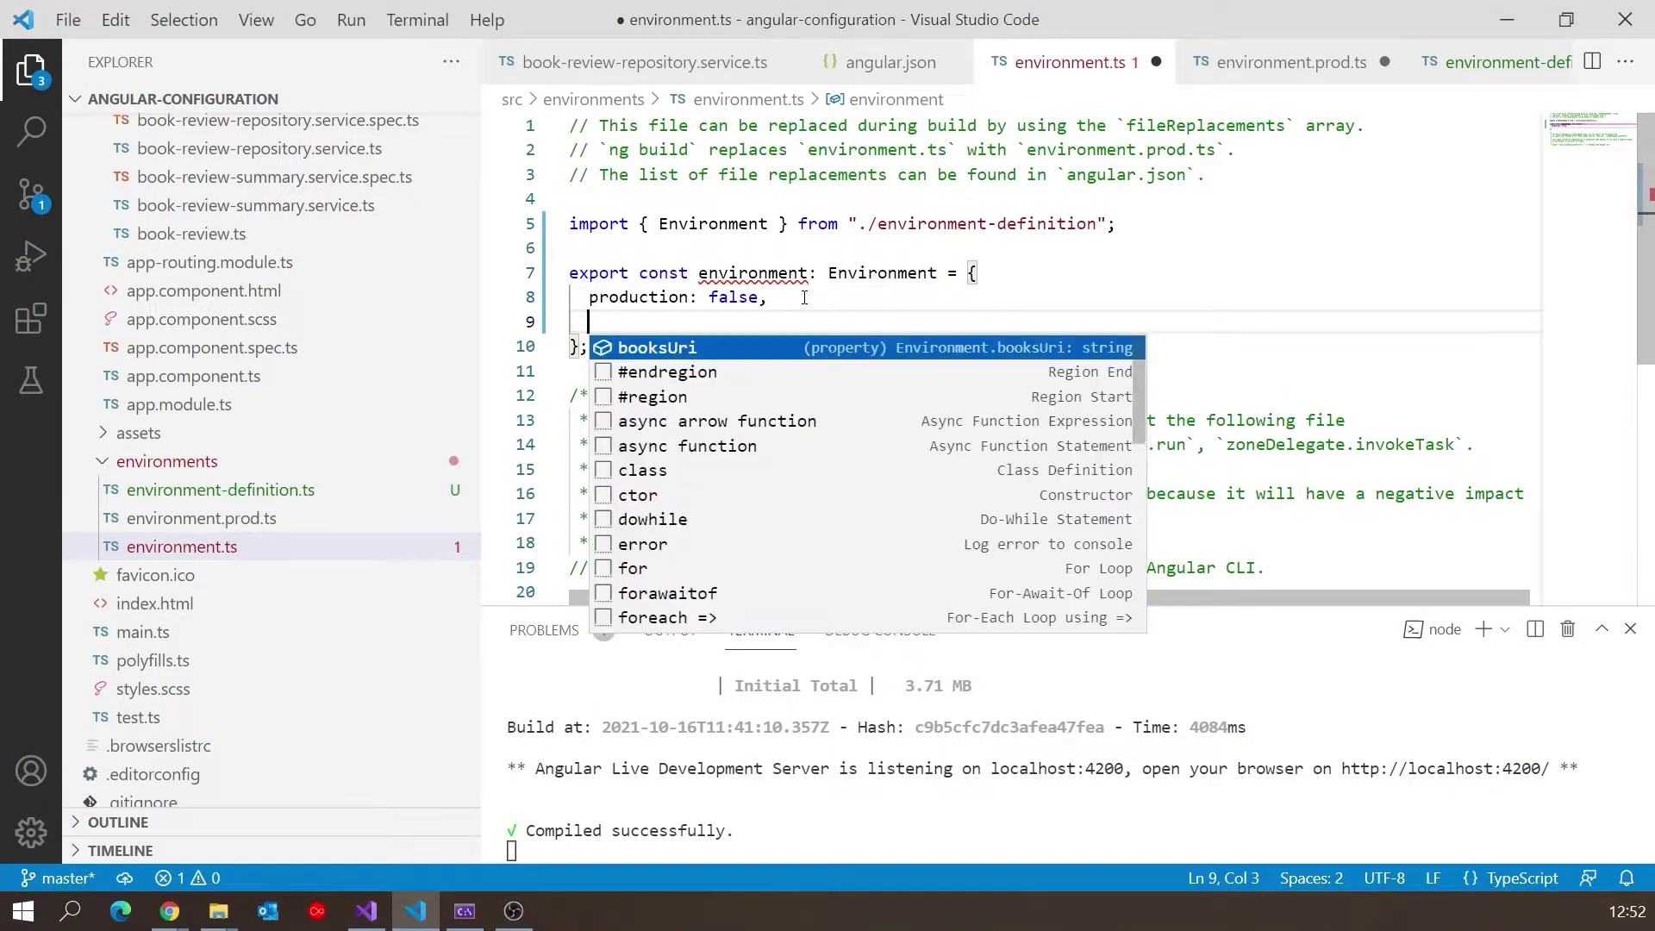
key("Return")
type("'")
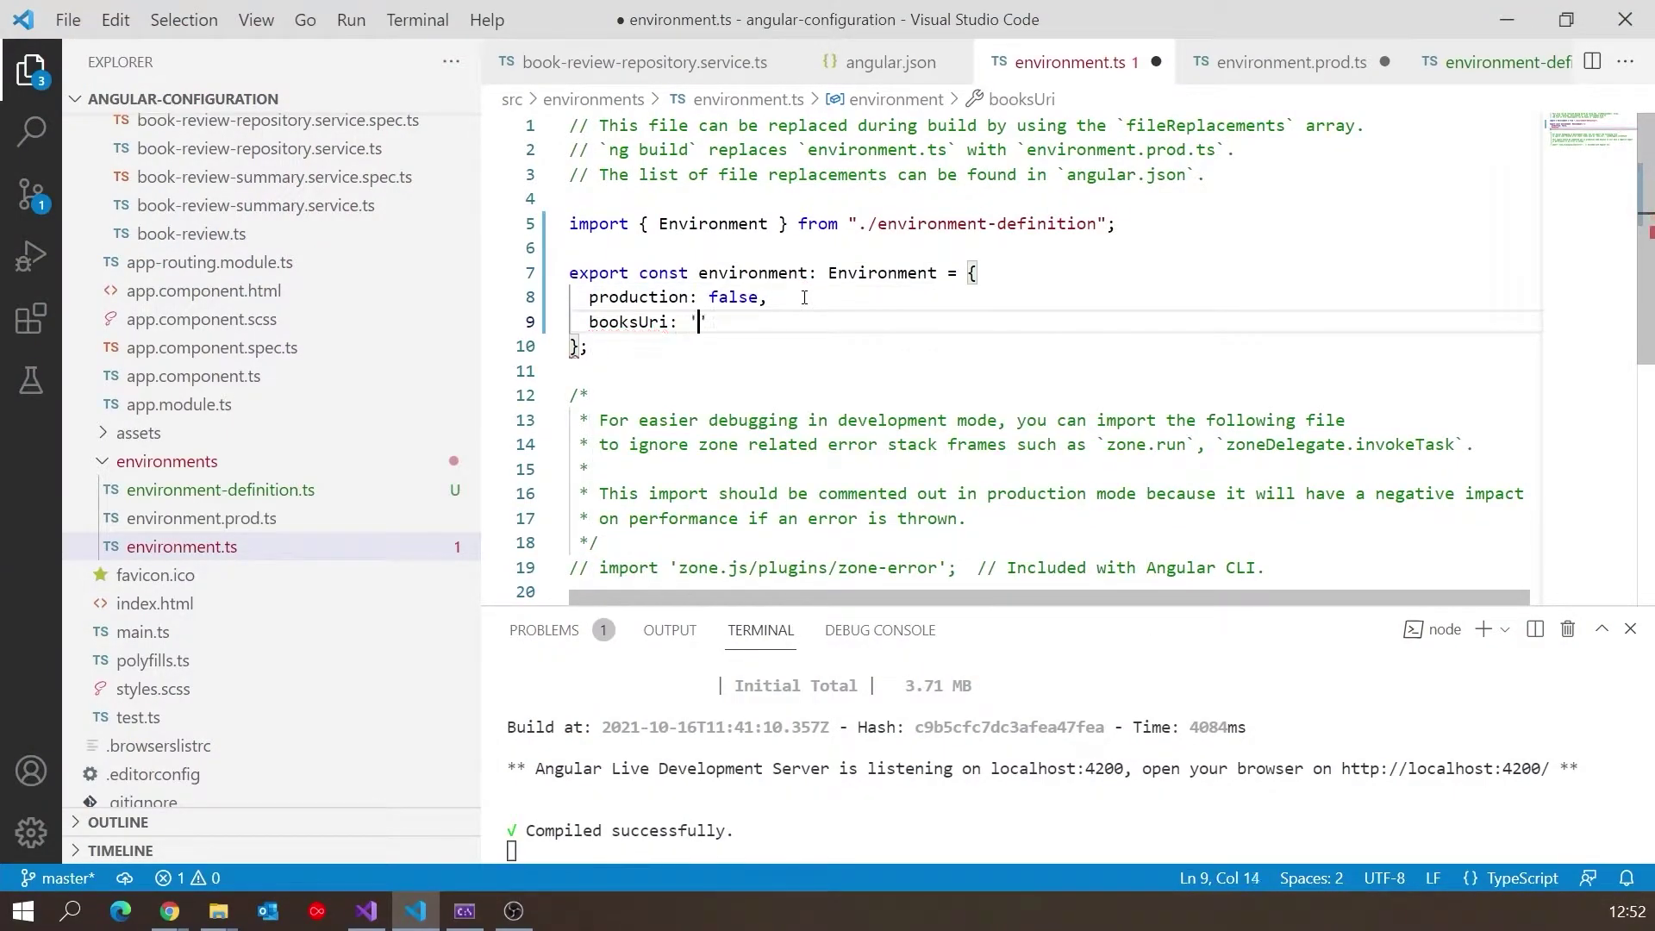
mouse_move(170, 911)
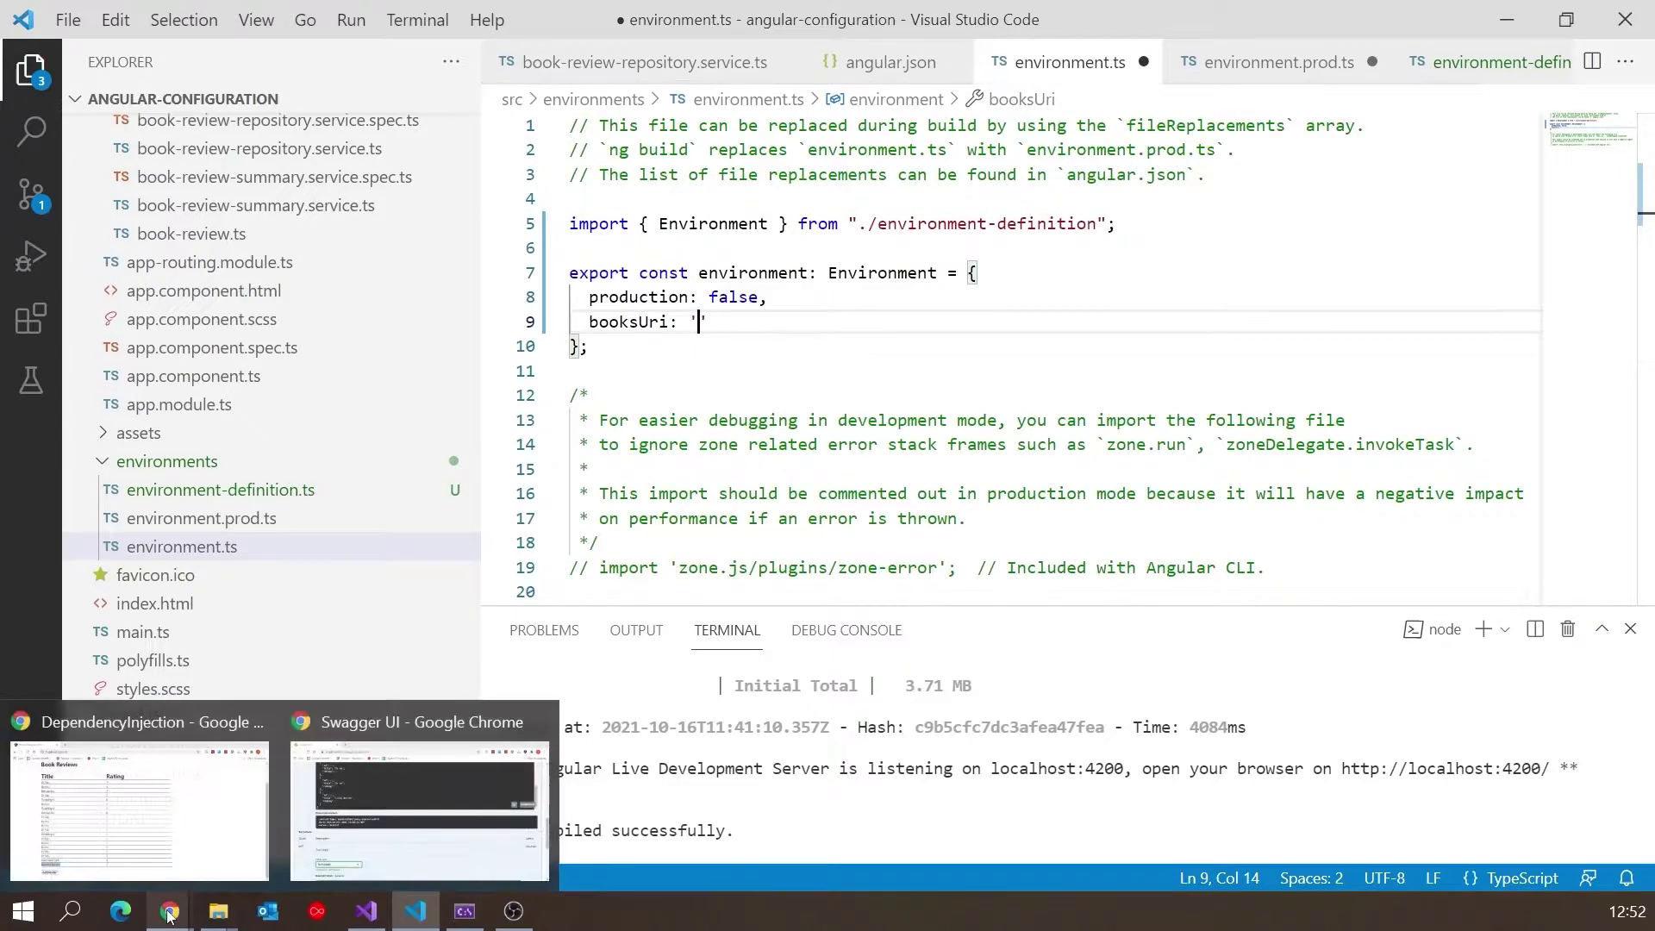
left_click(401, 835)
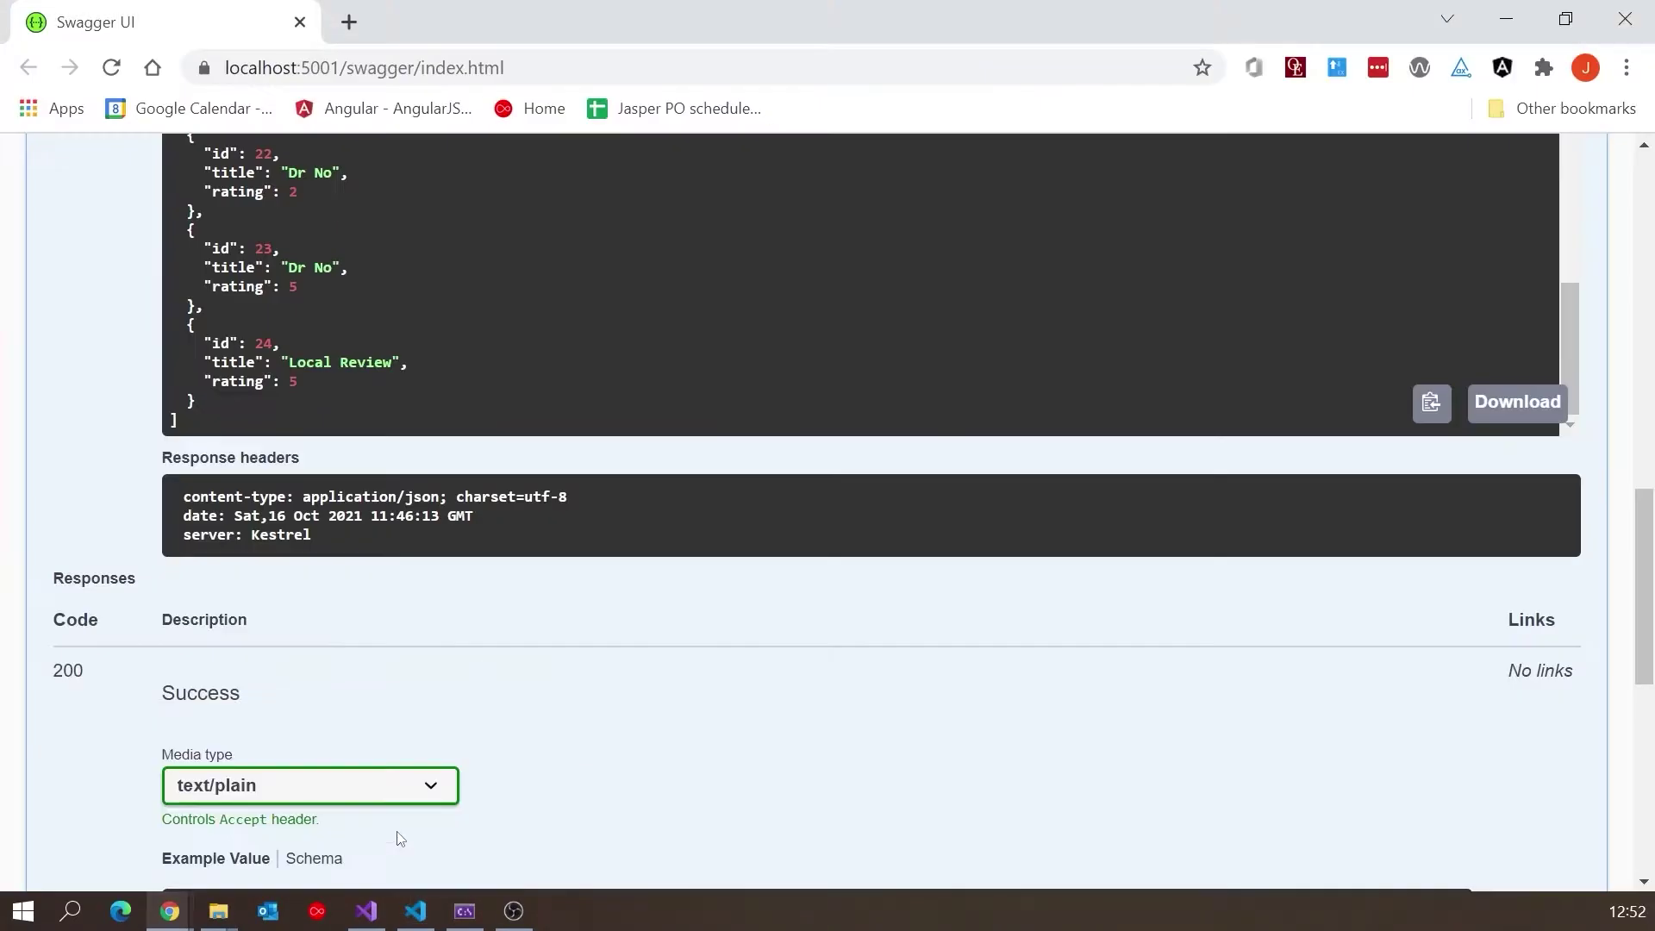
left_click(330, 67)
left_click(579, 68)
left_click_drag(578, 68, 181, 82)
key("ctrl+c")
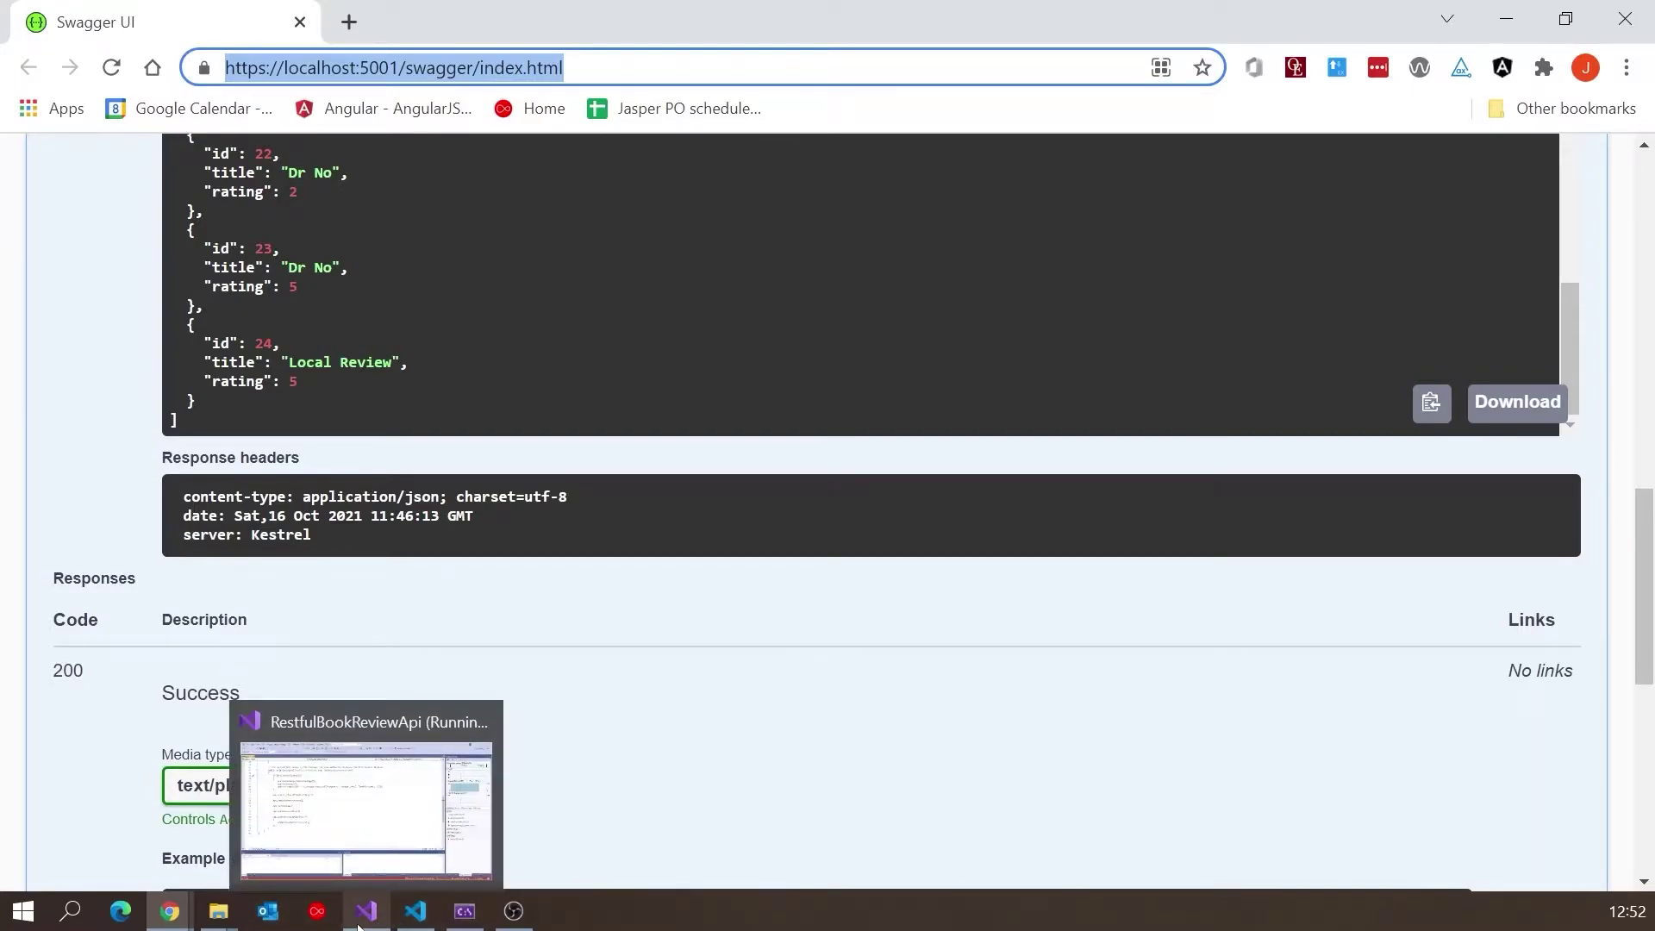
left_click(417, 916)
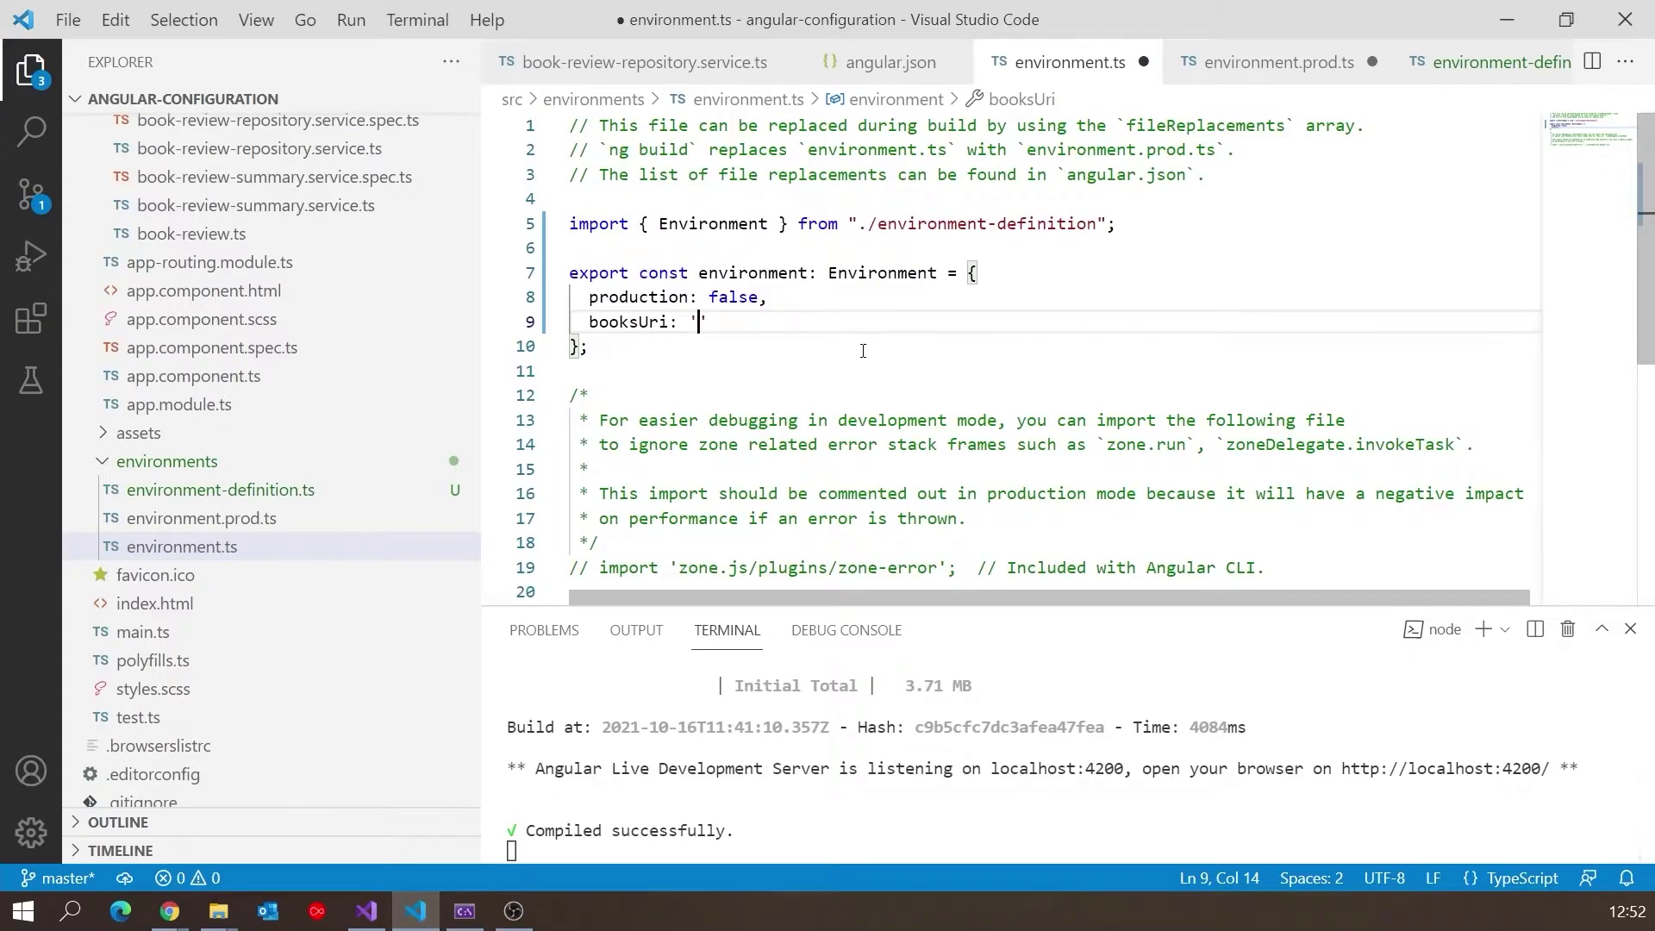
key("ctrl+v")
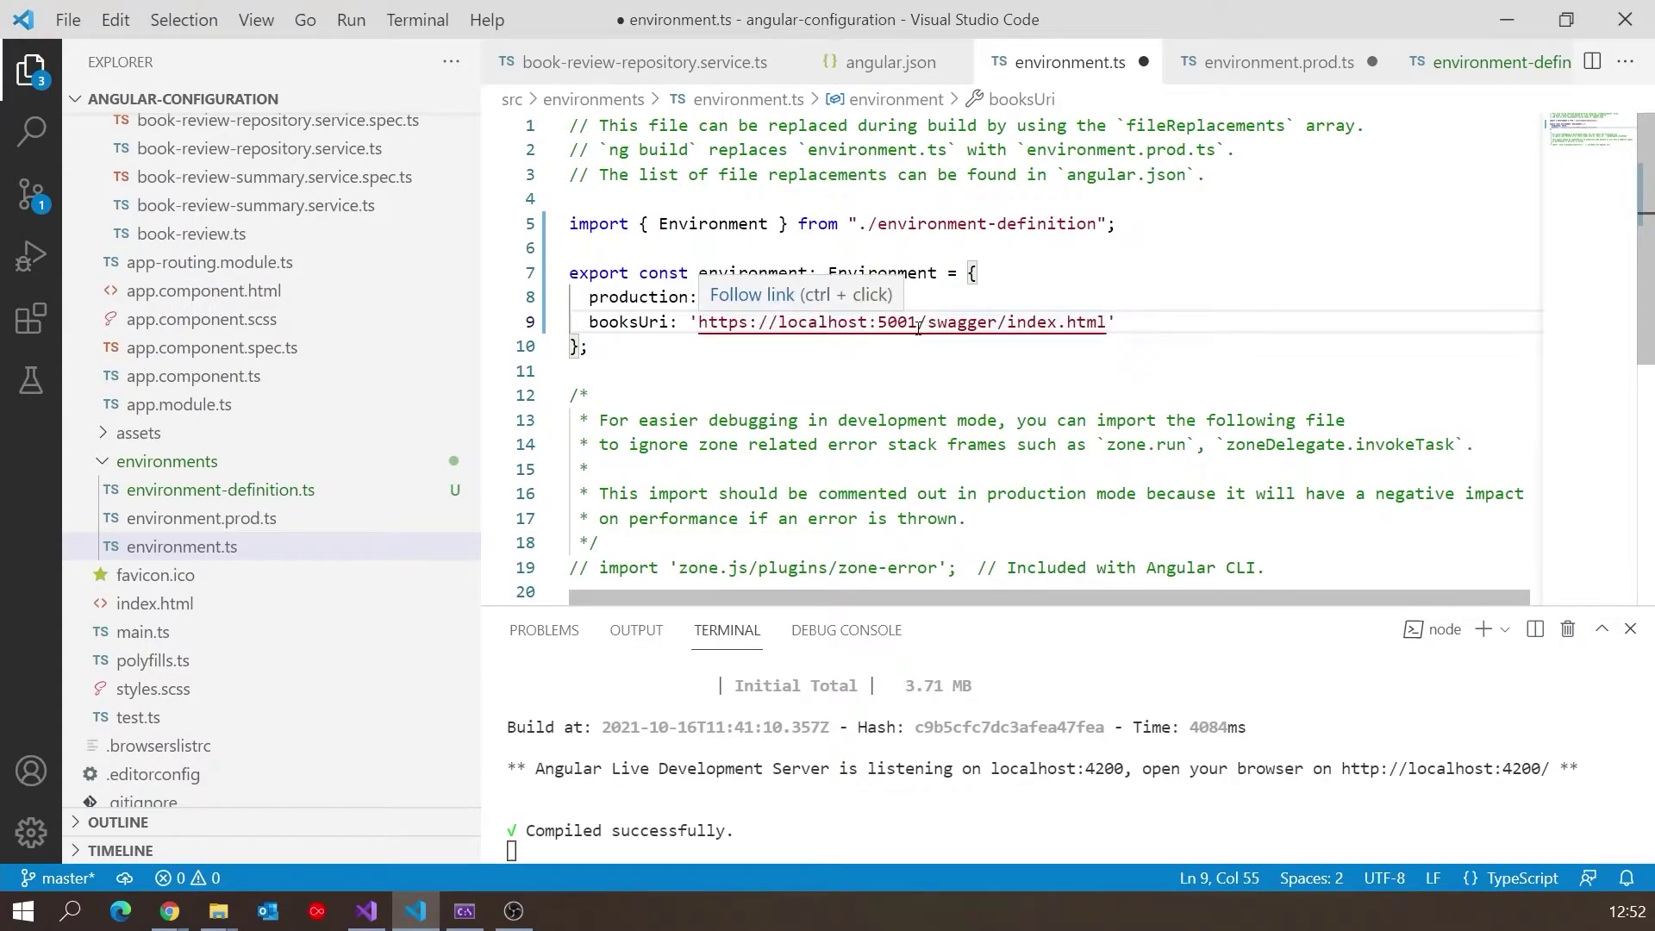
left_click_drag(918, 321, 1110, 323)
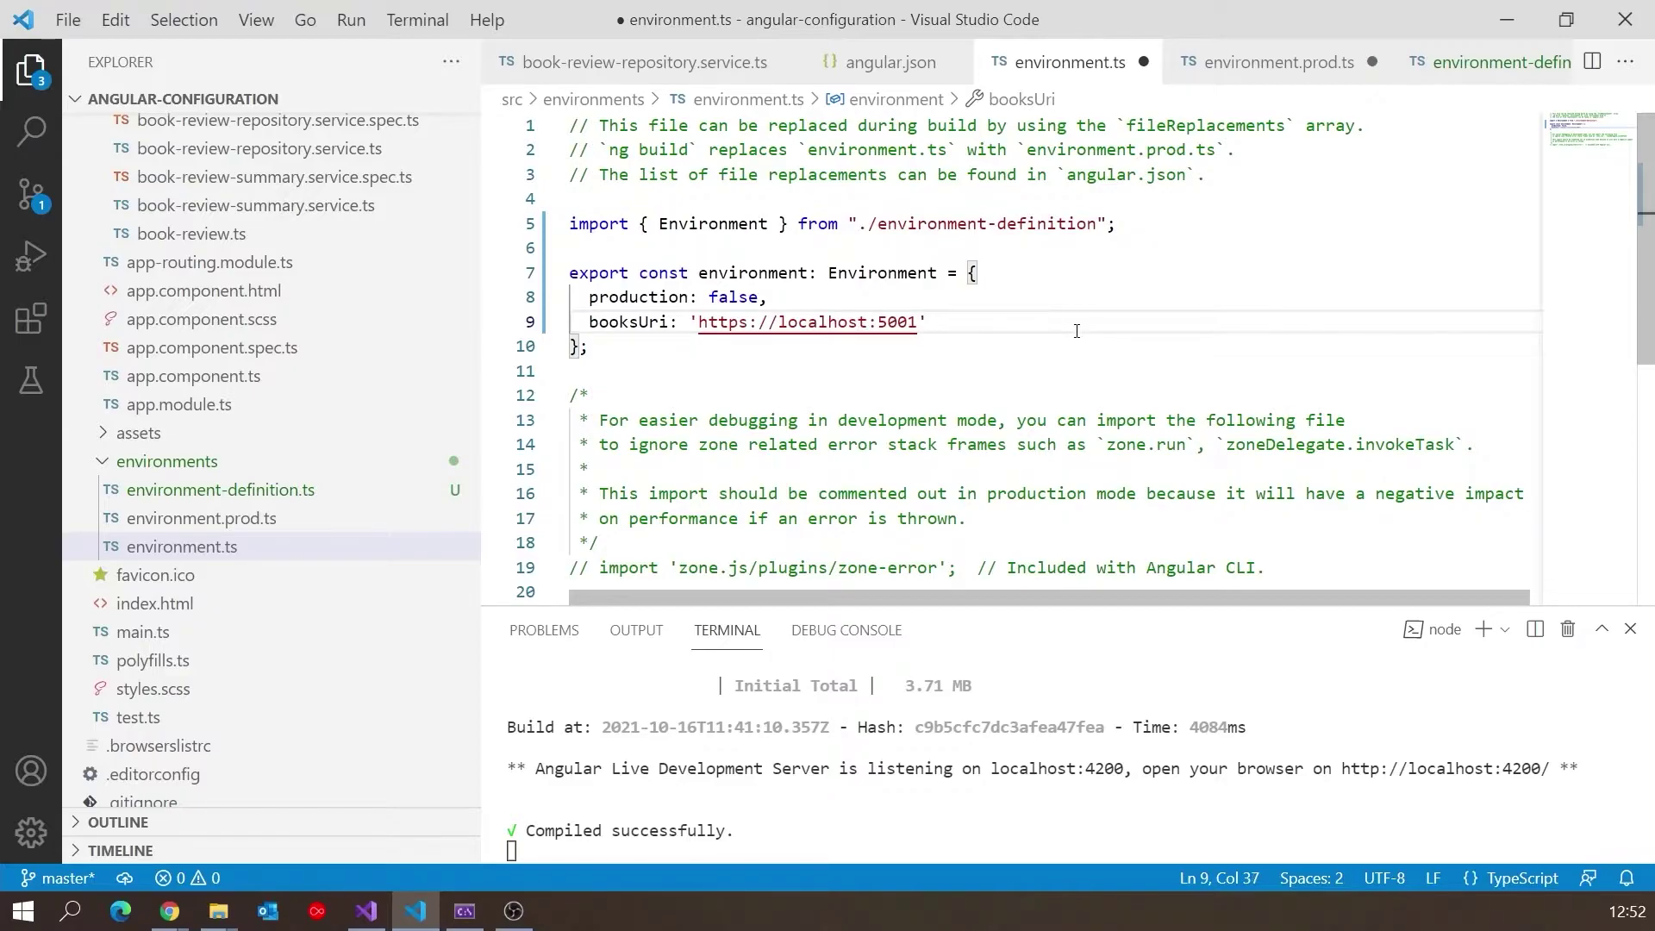
left_click(1273, 62)
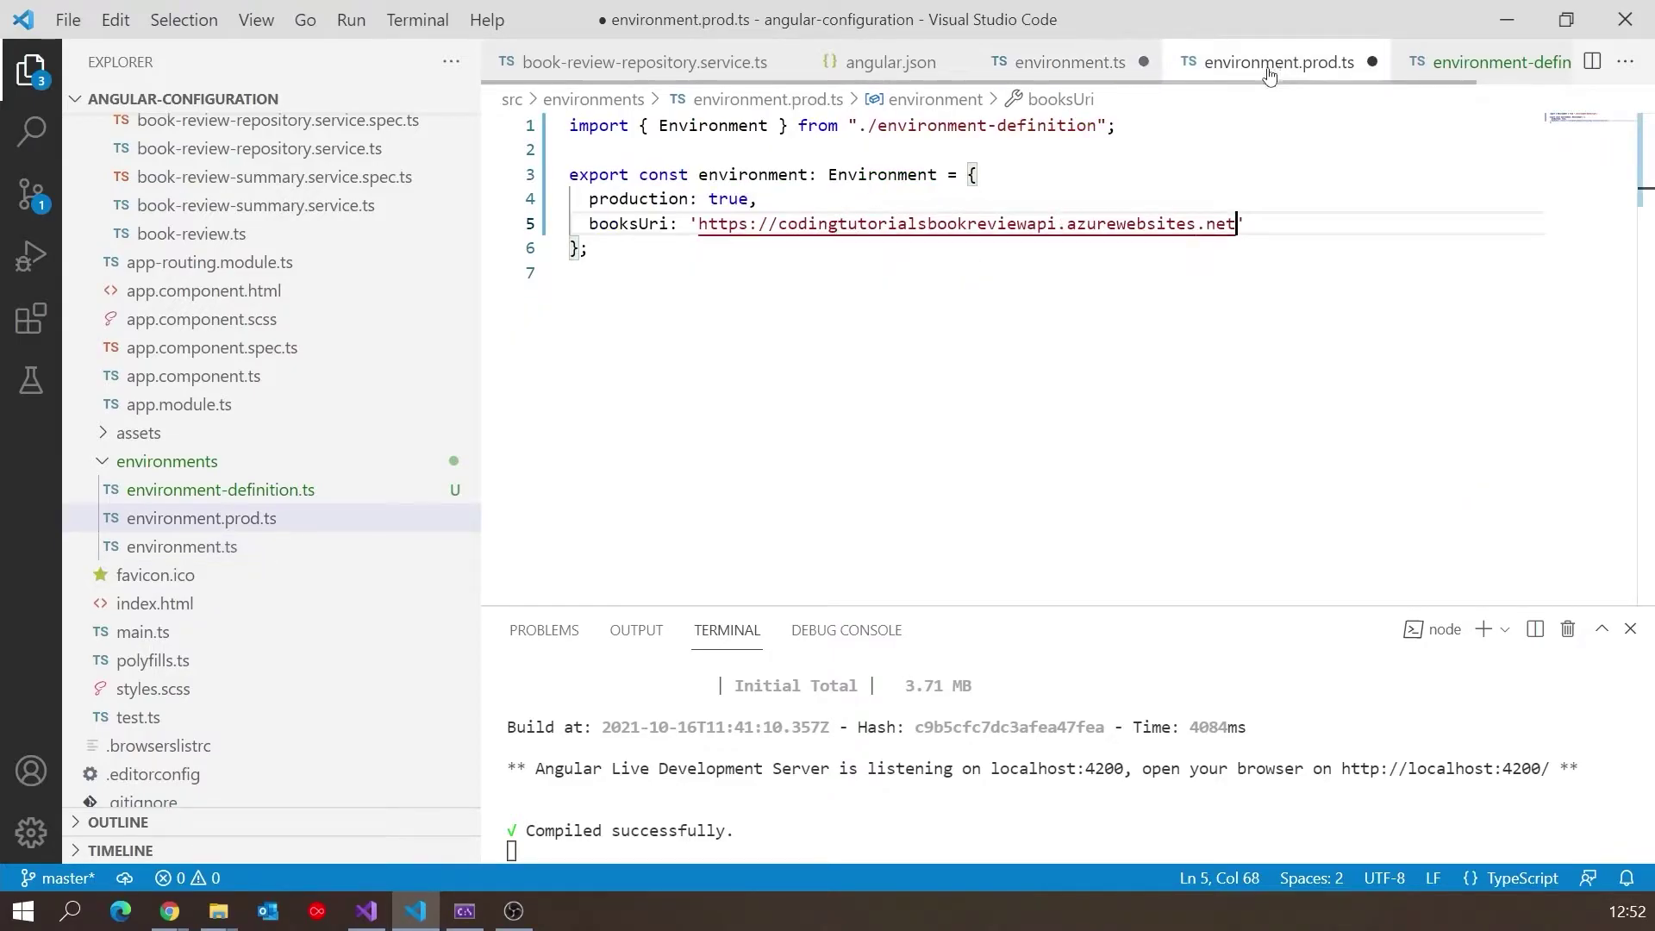
left_click(1085, 63)
left_click(1147, 226)
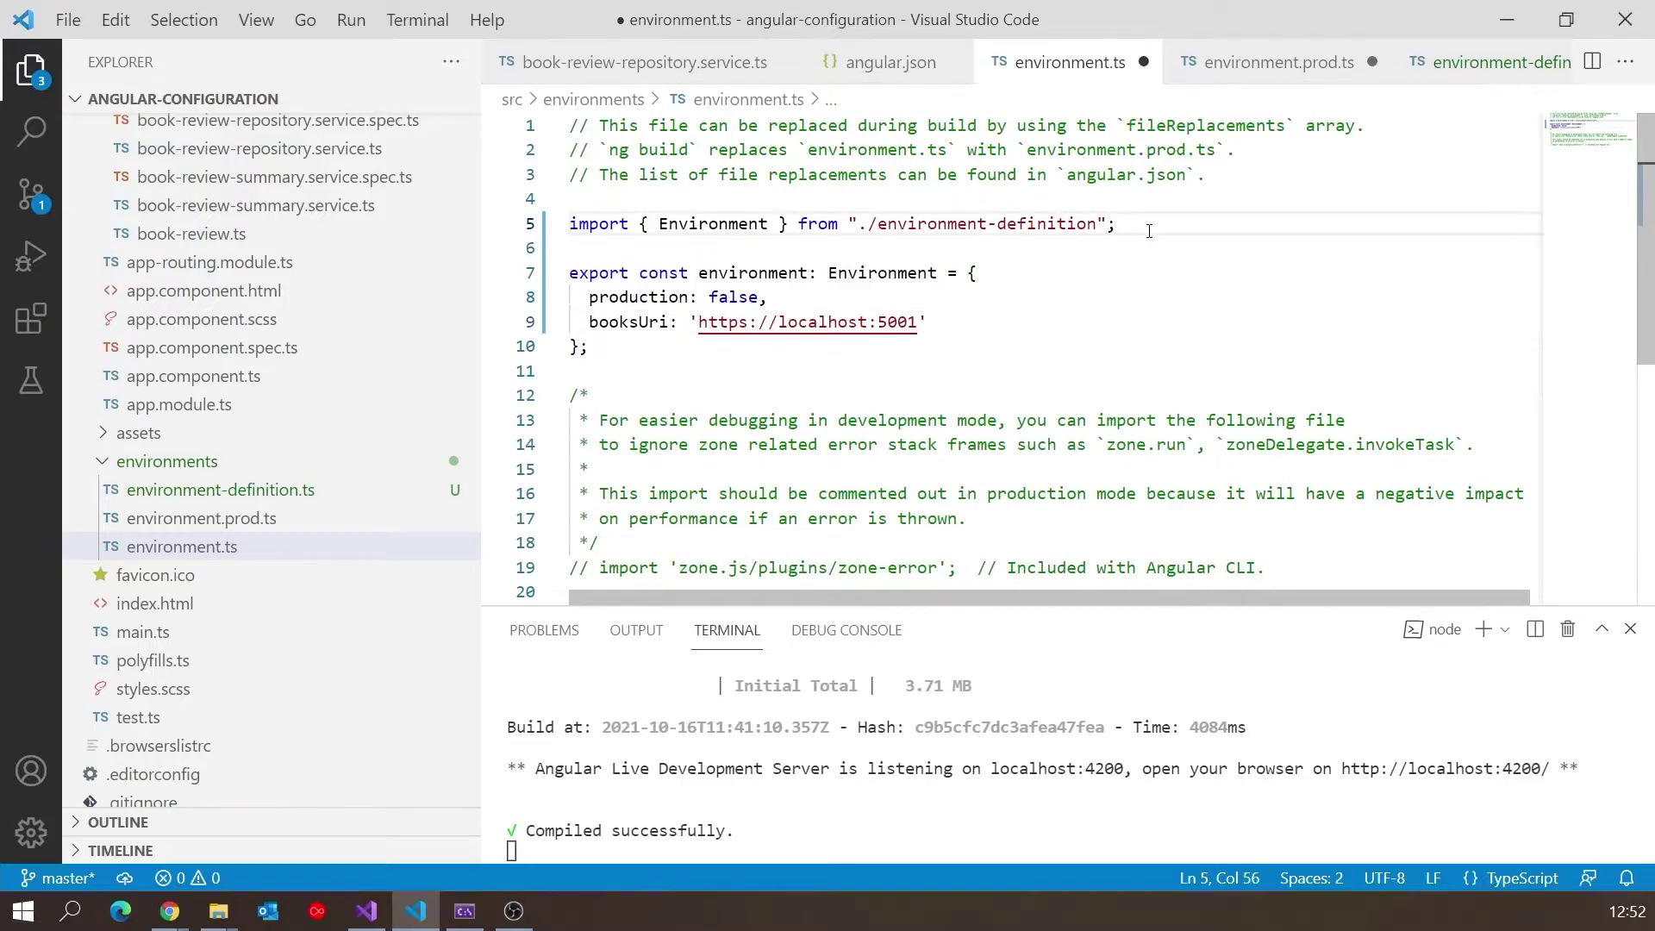
key("ctrl+k")
key("s")
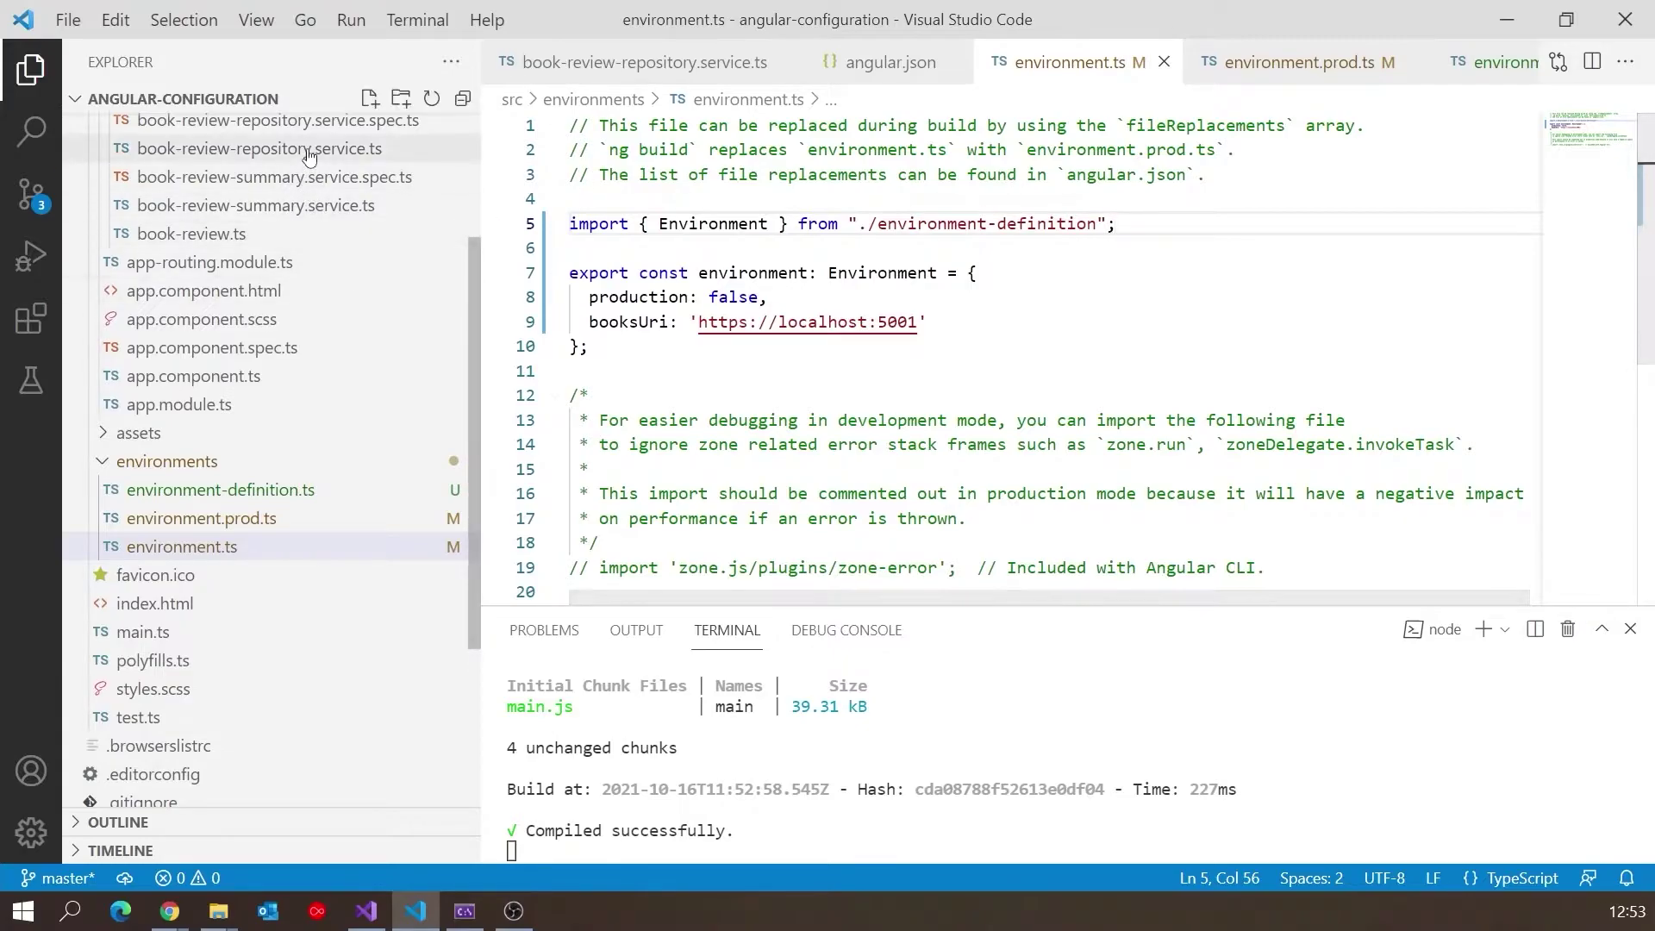
Step: Replace the hardcoded GET URL in loadReviews with a `${environment.booksUri}/BookReview` template
left_click(363, 149)
left_click_drag(912, 598, 748, 599)
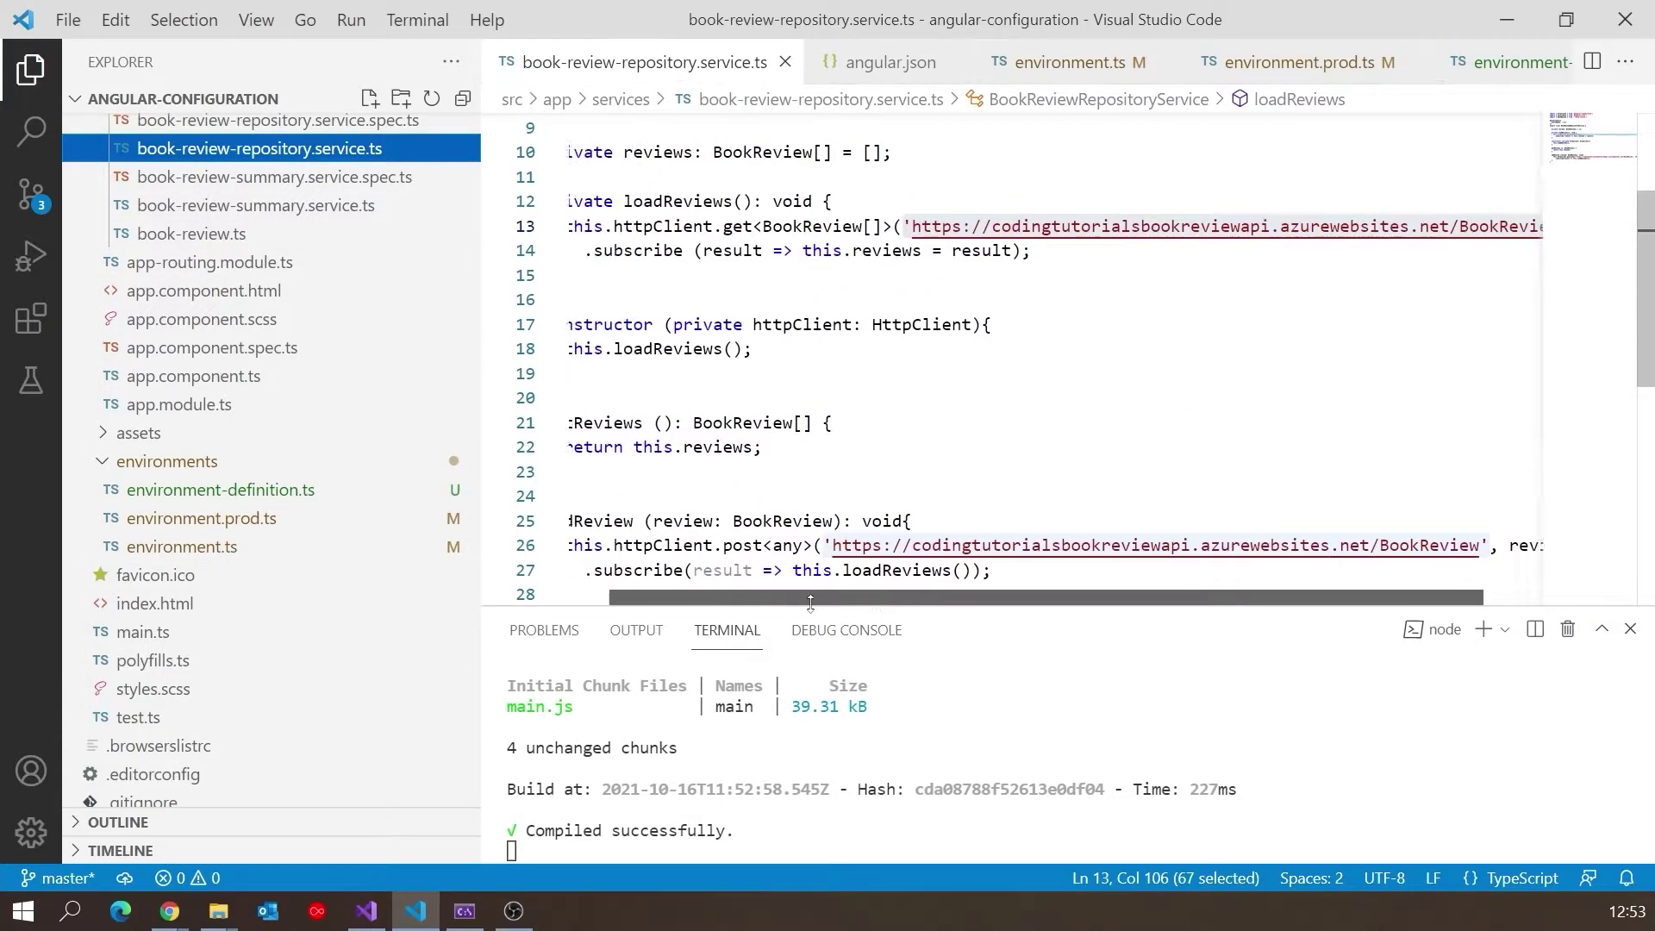
left_click(955, 227)
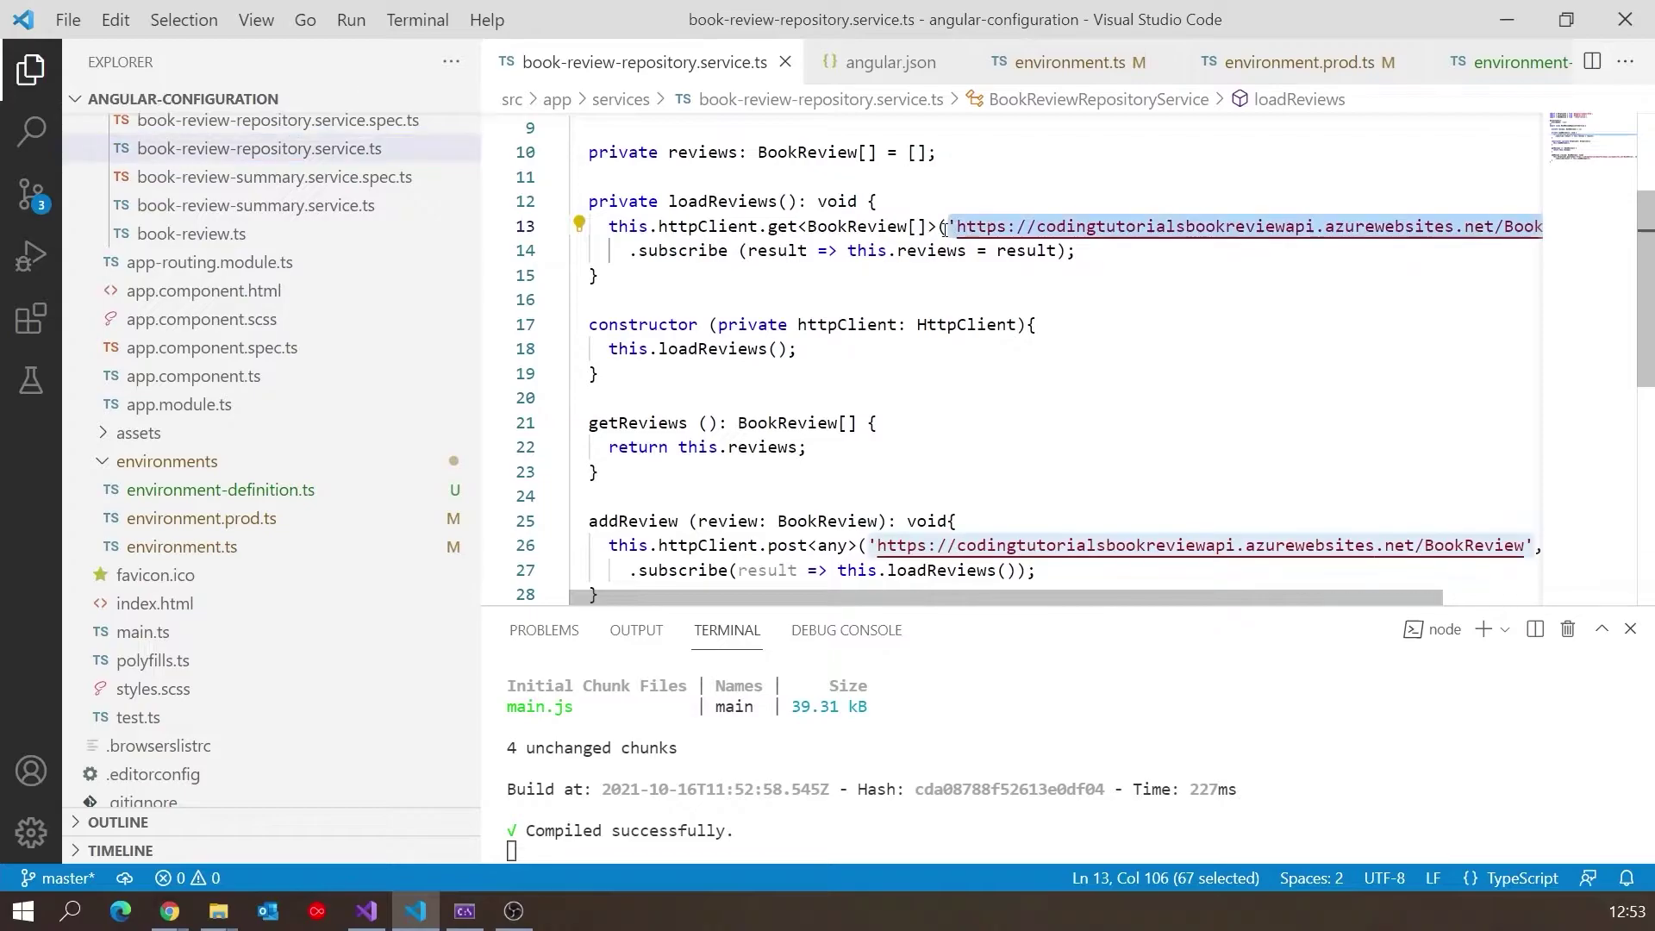
key("BackSpace")
key("Delete")
key("Delete")
key("Delete")
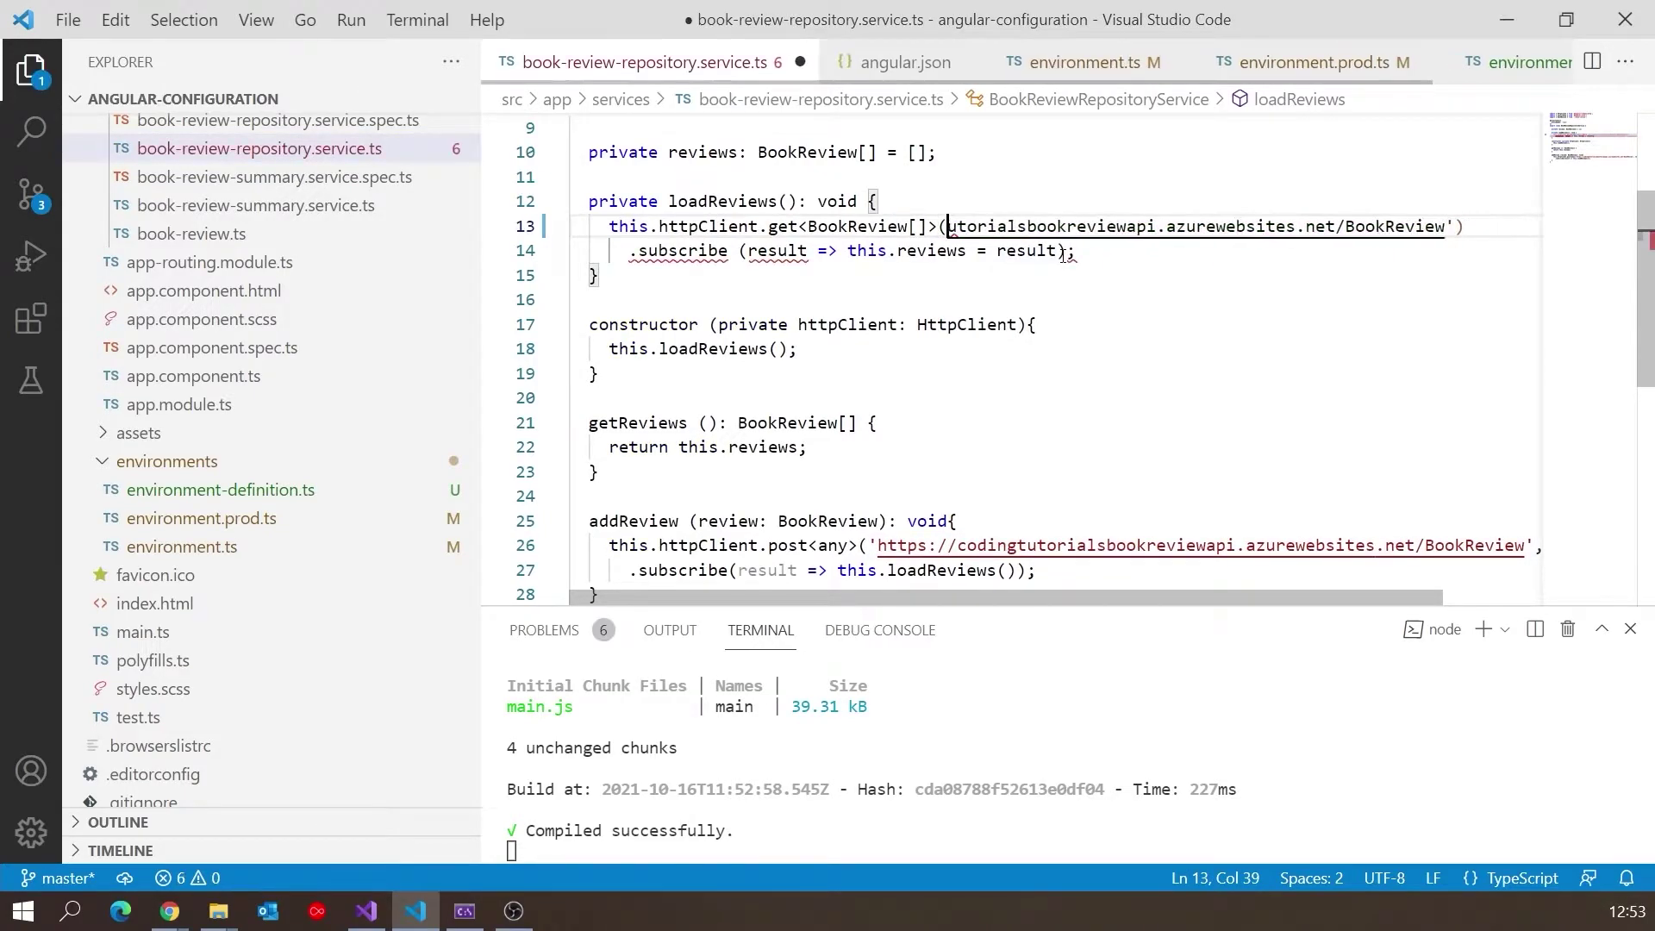
key("Delete")
key("Delete")
key("Delete")
key("Delete")
key("Delete")
key("Delete")
key("Delete")
key("Delete")
key("Delete")
key("Delete")
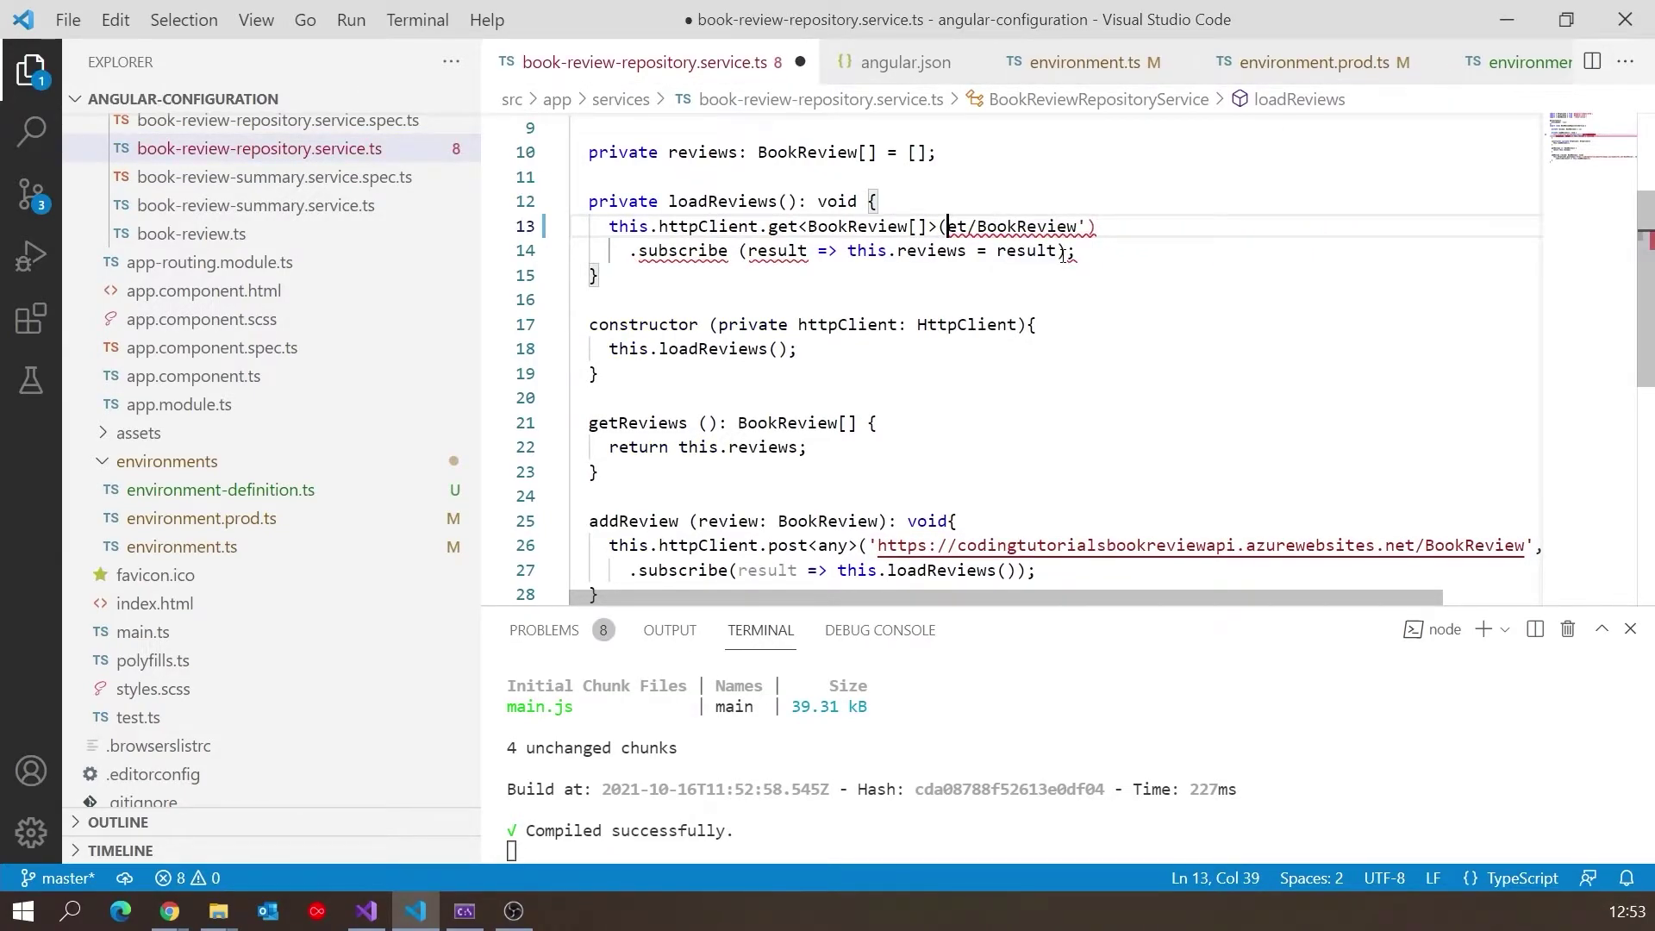
key("Delete")
key("Delete")
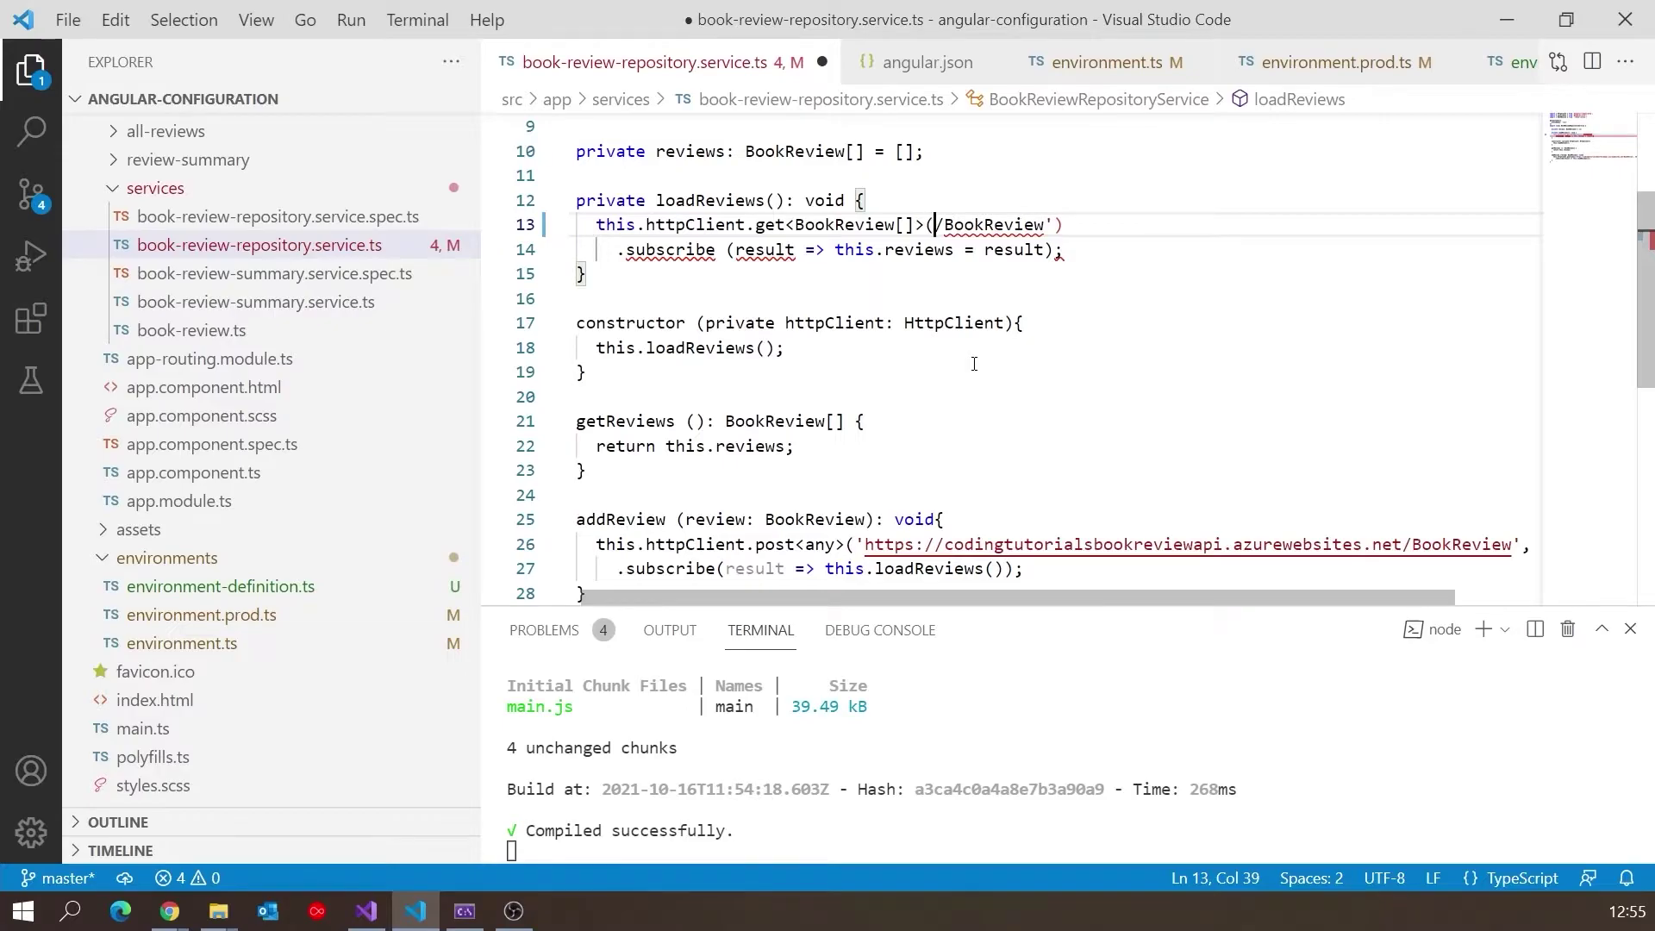
type("`")
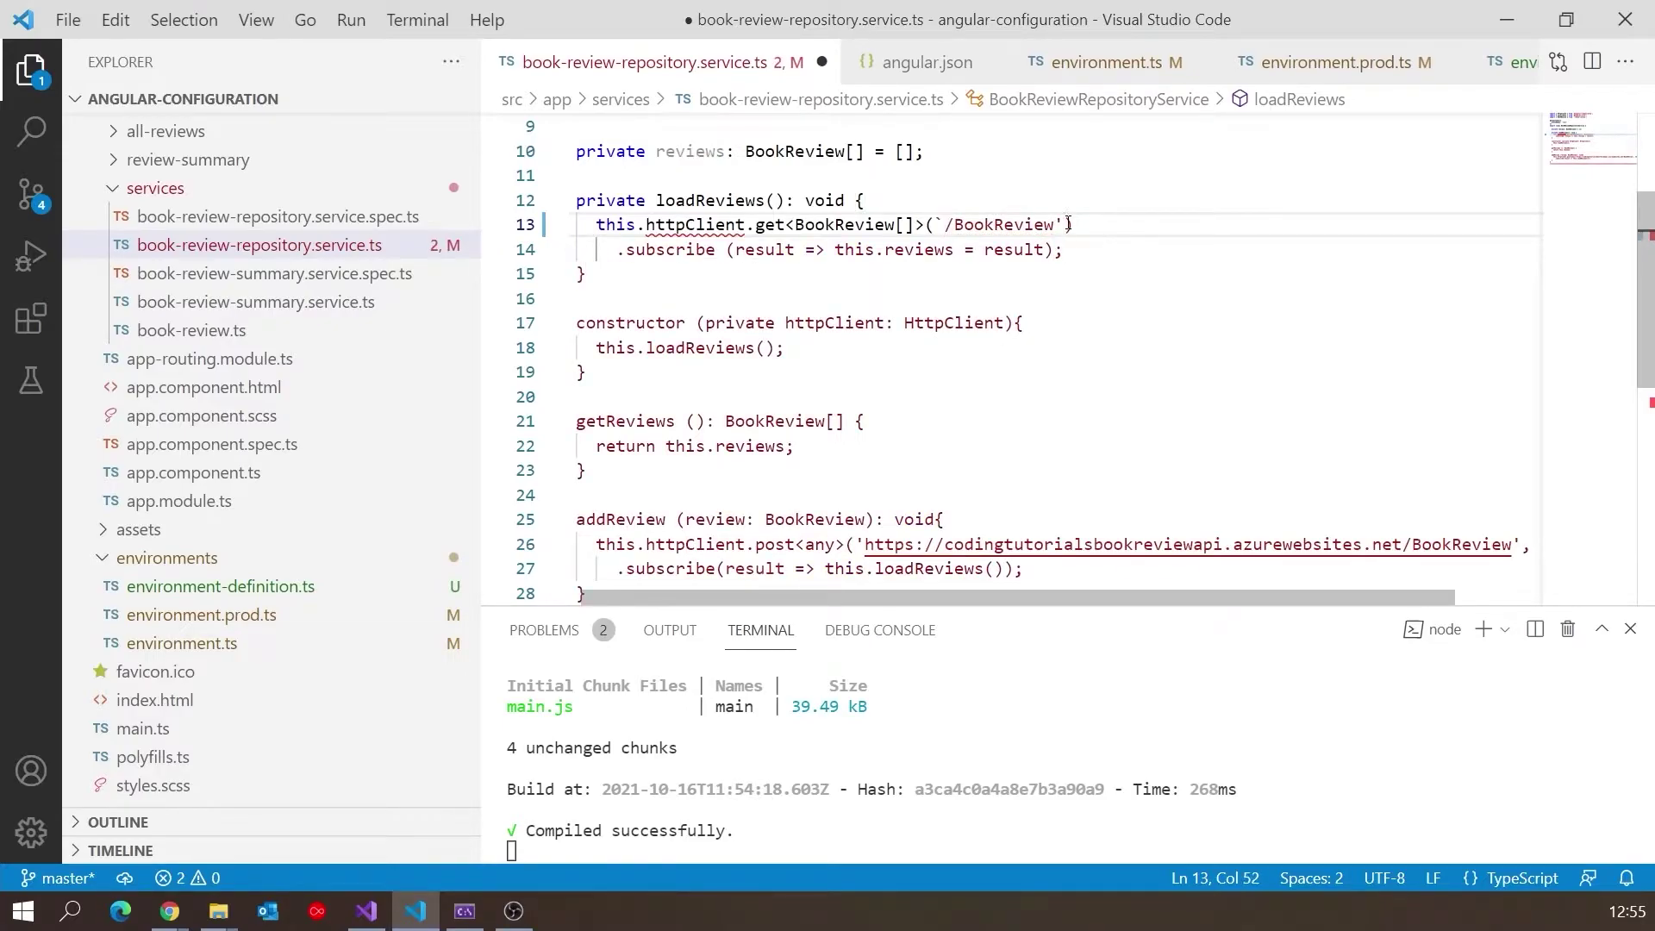
key("BackSpace")
type("`")
left_click(944, 223)
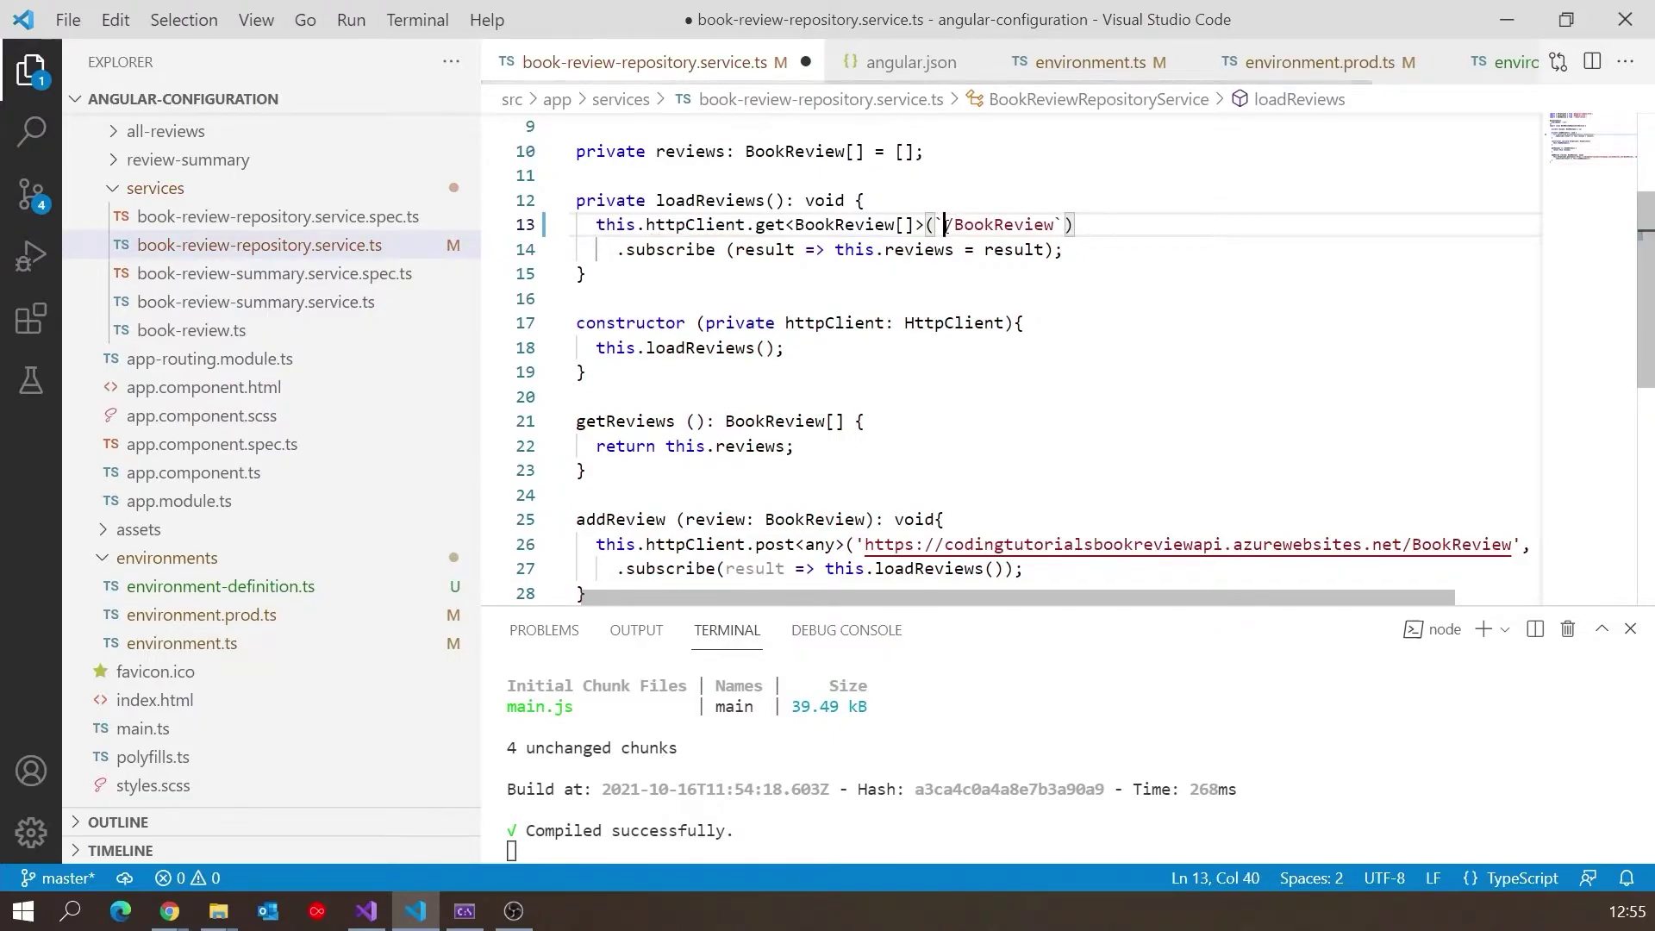
type("${")
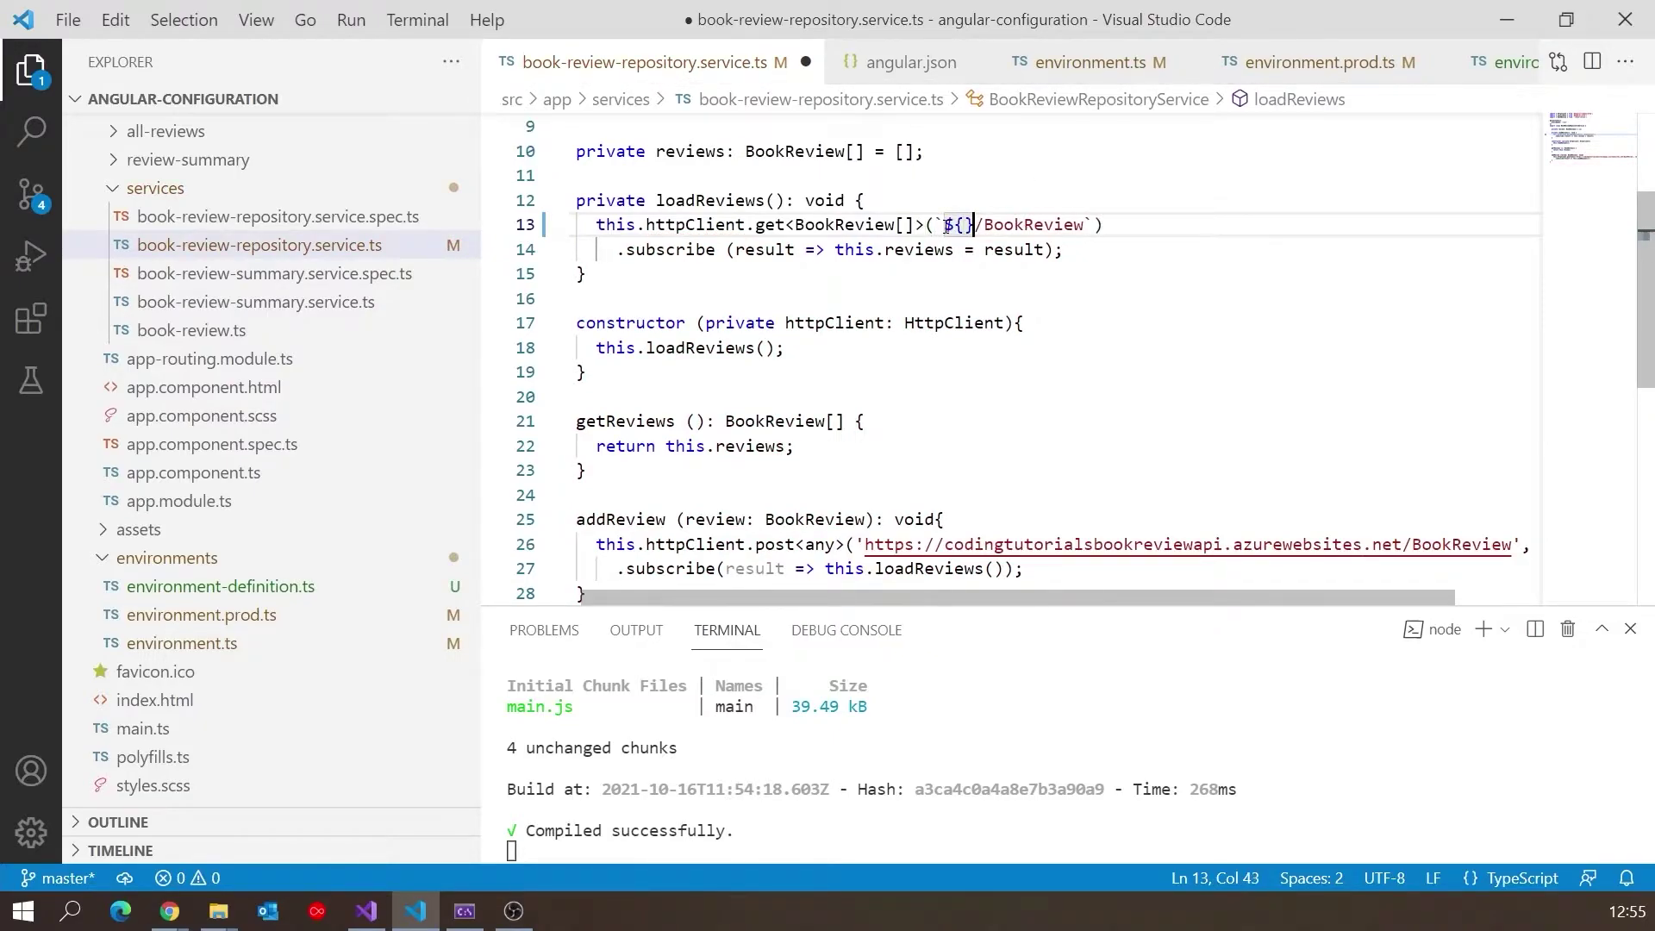
type("}")
key("Left")
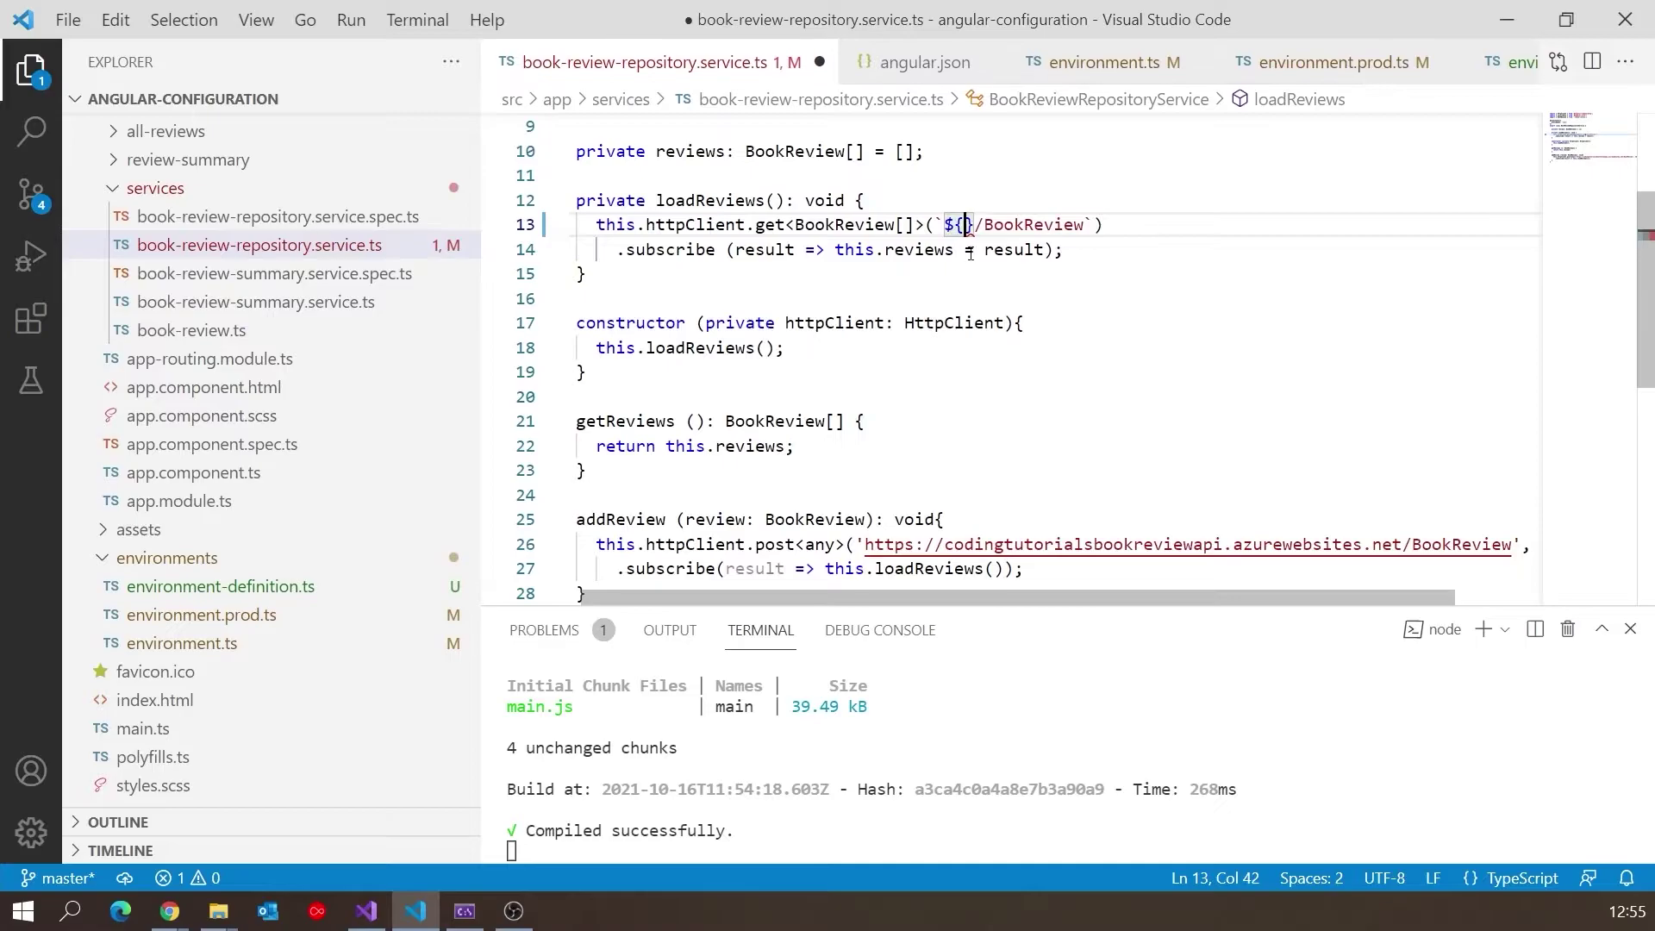
type("en")
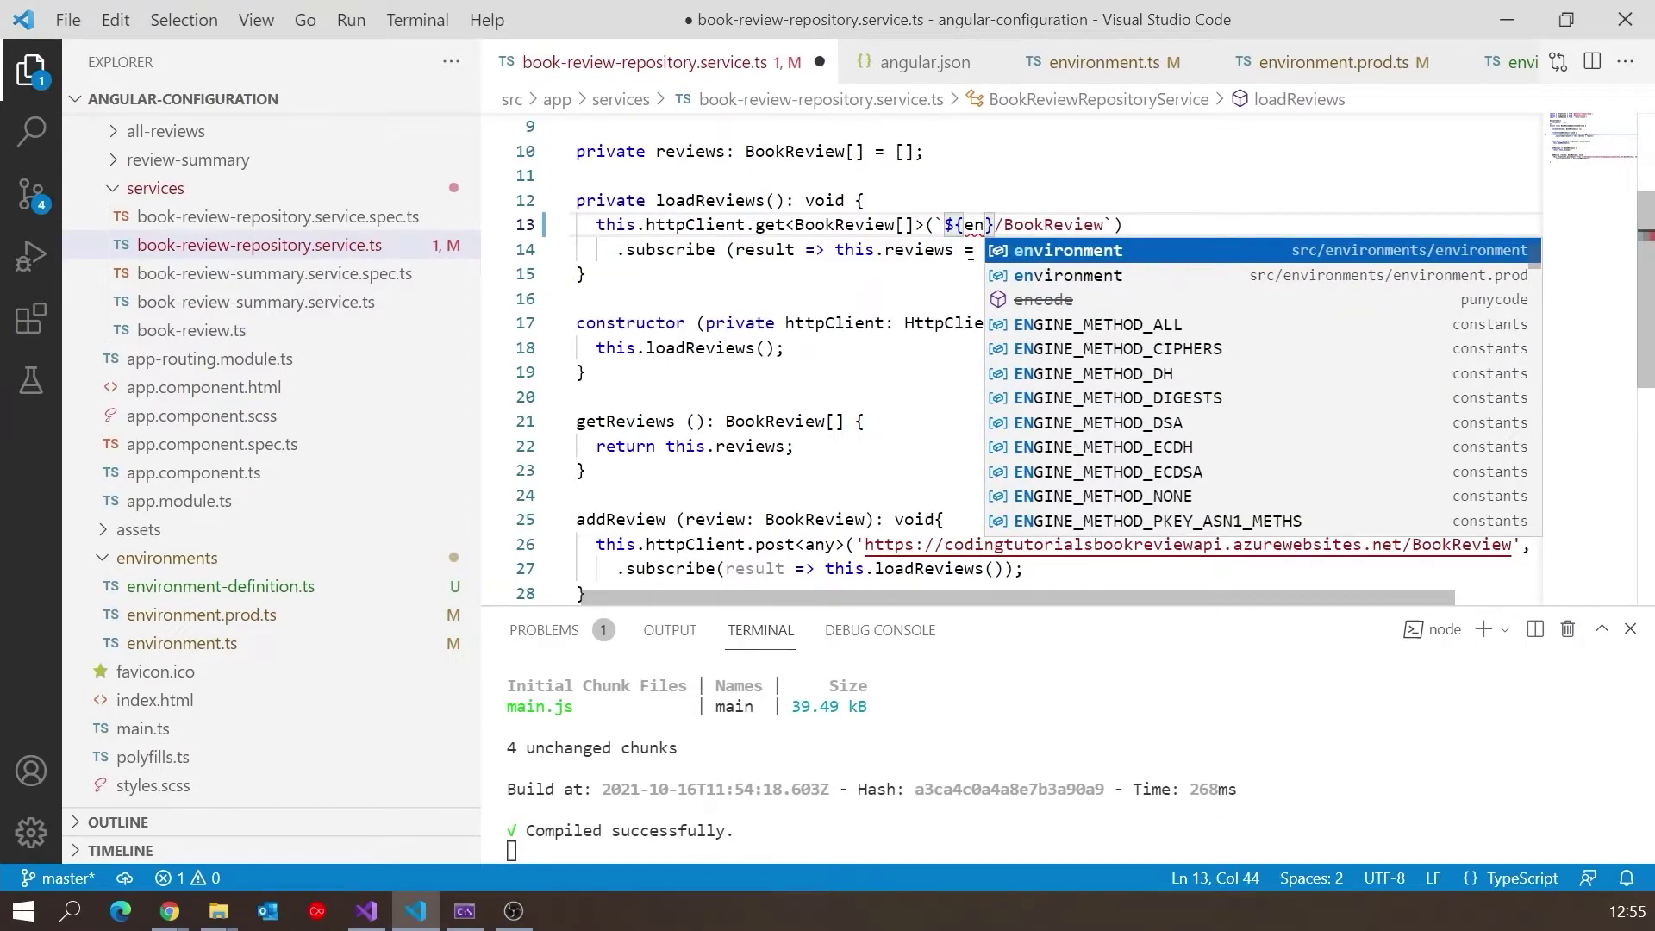
key("Return")
type(".")
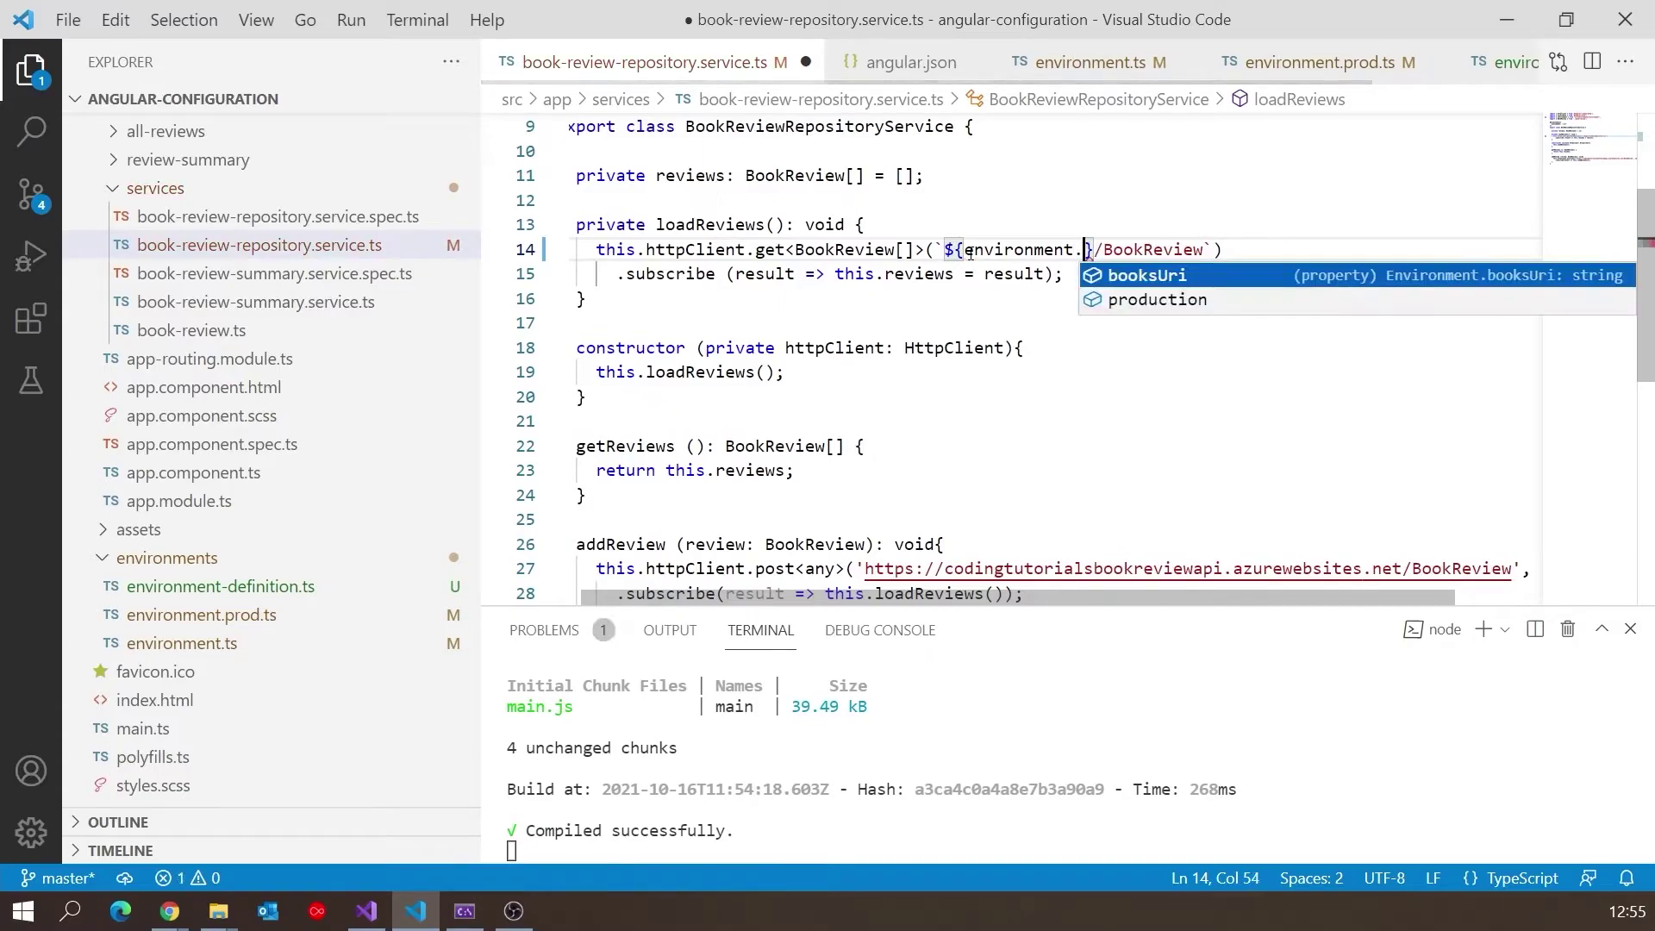
key("Return")
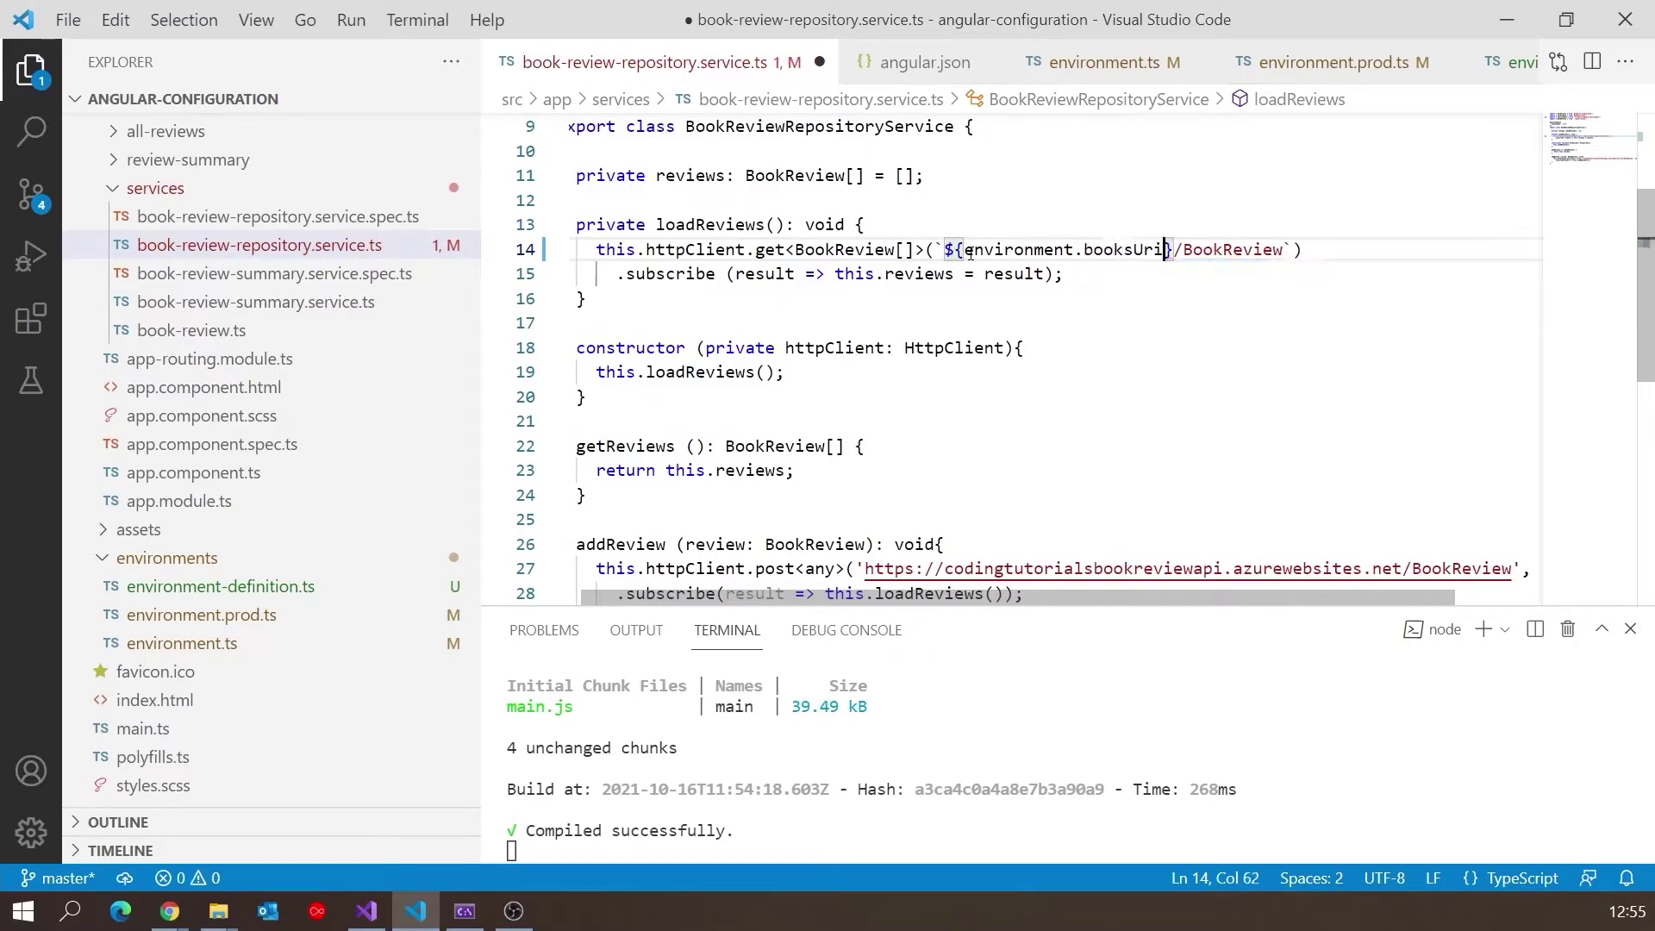
left_click(1118, 190)
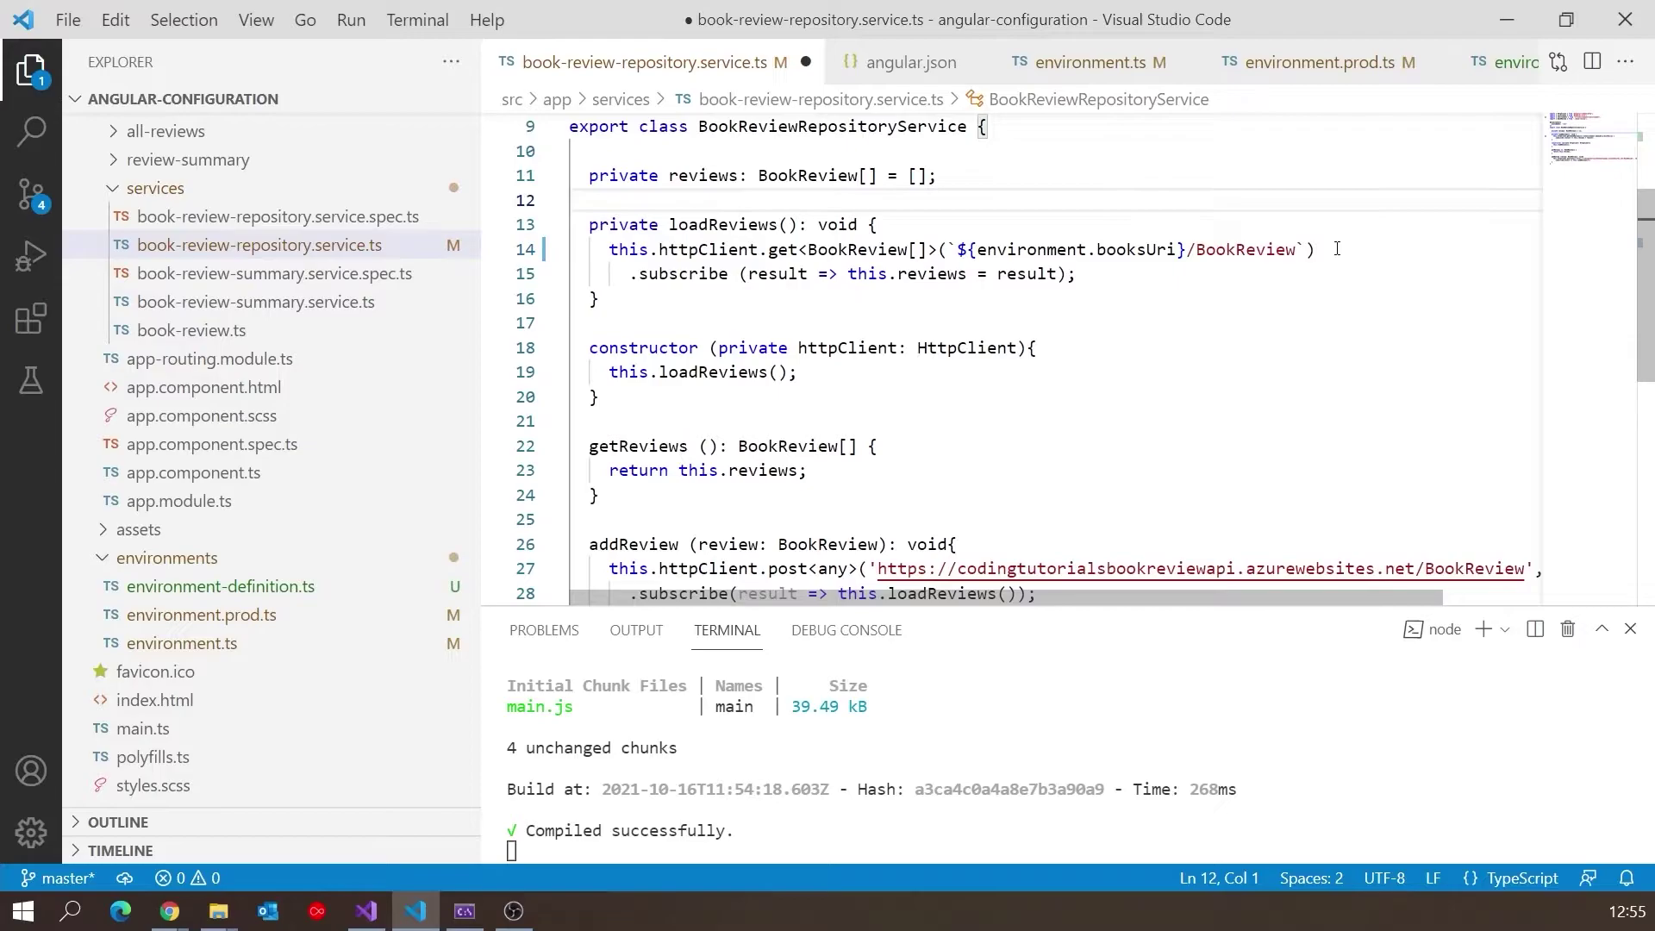
Step: Copy that template into the addReview POST URL and save the service
left_click_drag(1305, 249, 939, 249)
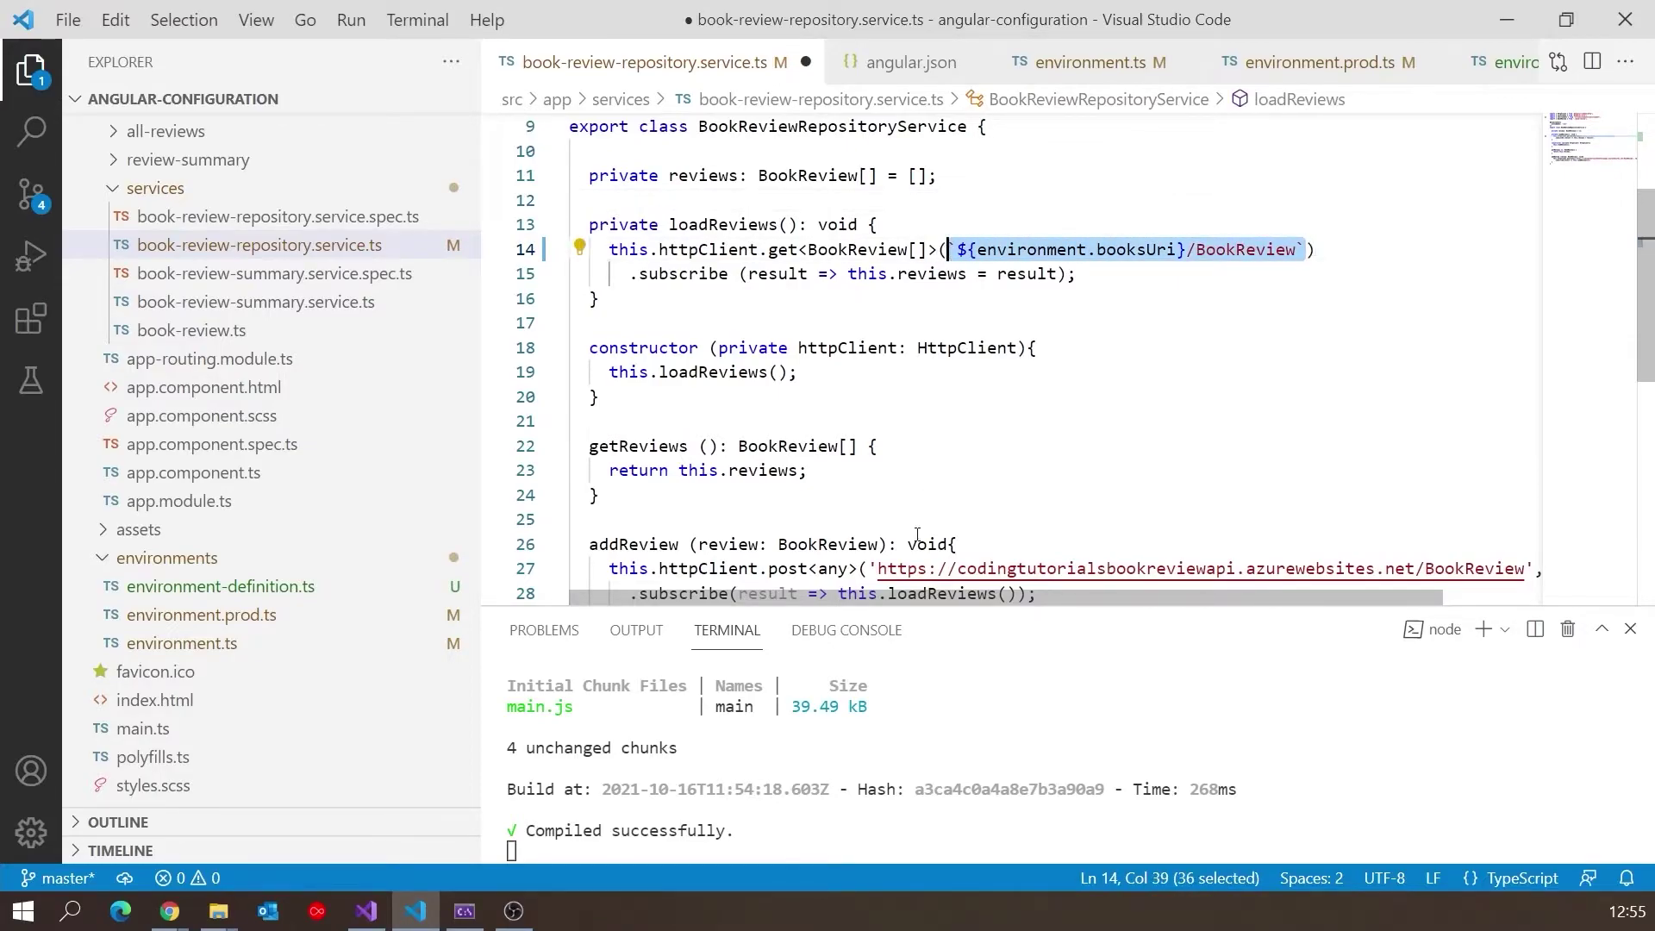
mouse_move(868, 568)
left_mouse_down()
mouse_move(1502, 448)
mouse_move(1440, 452)
left_mouse_up()
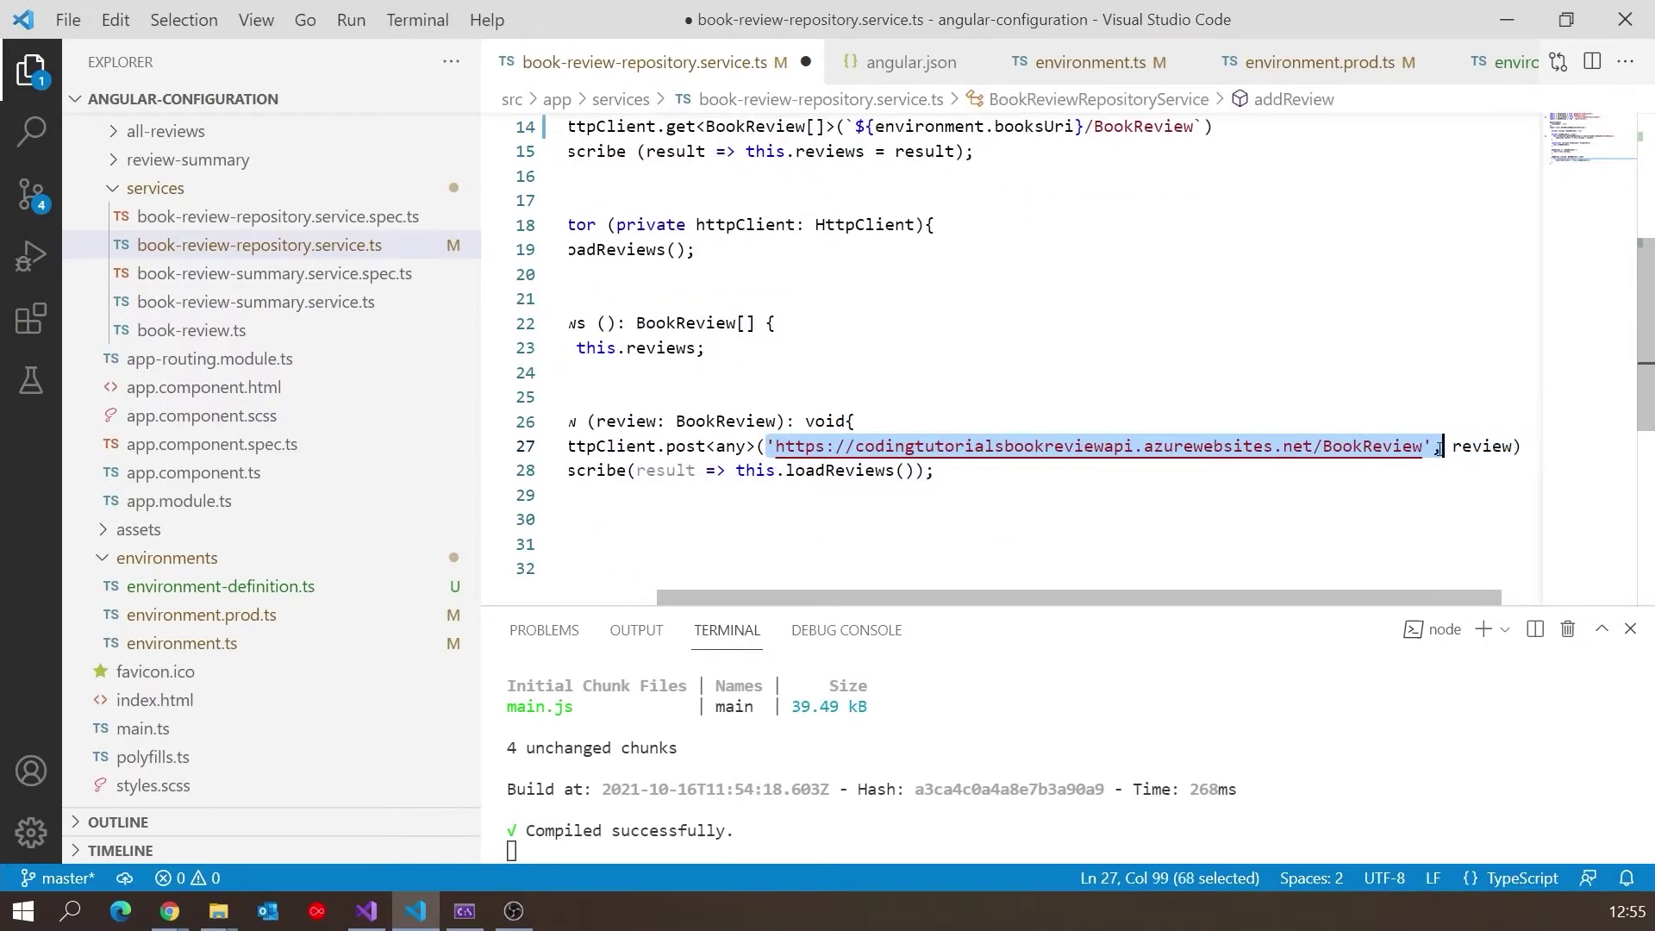
type("`${environment.booksUri}/BookReview`")
left_click(1311, 358)
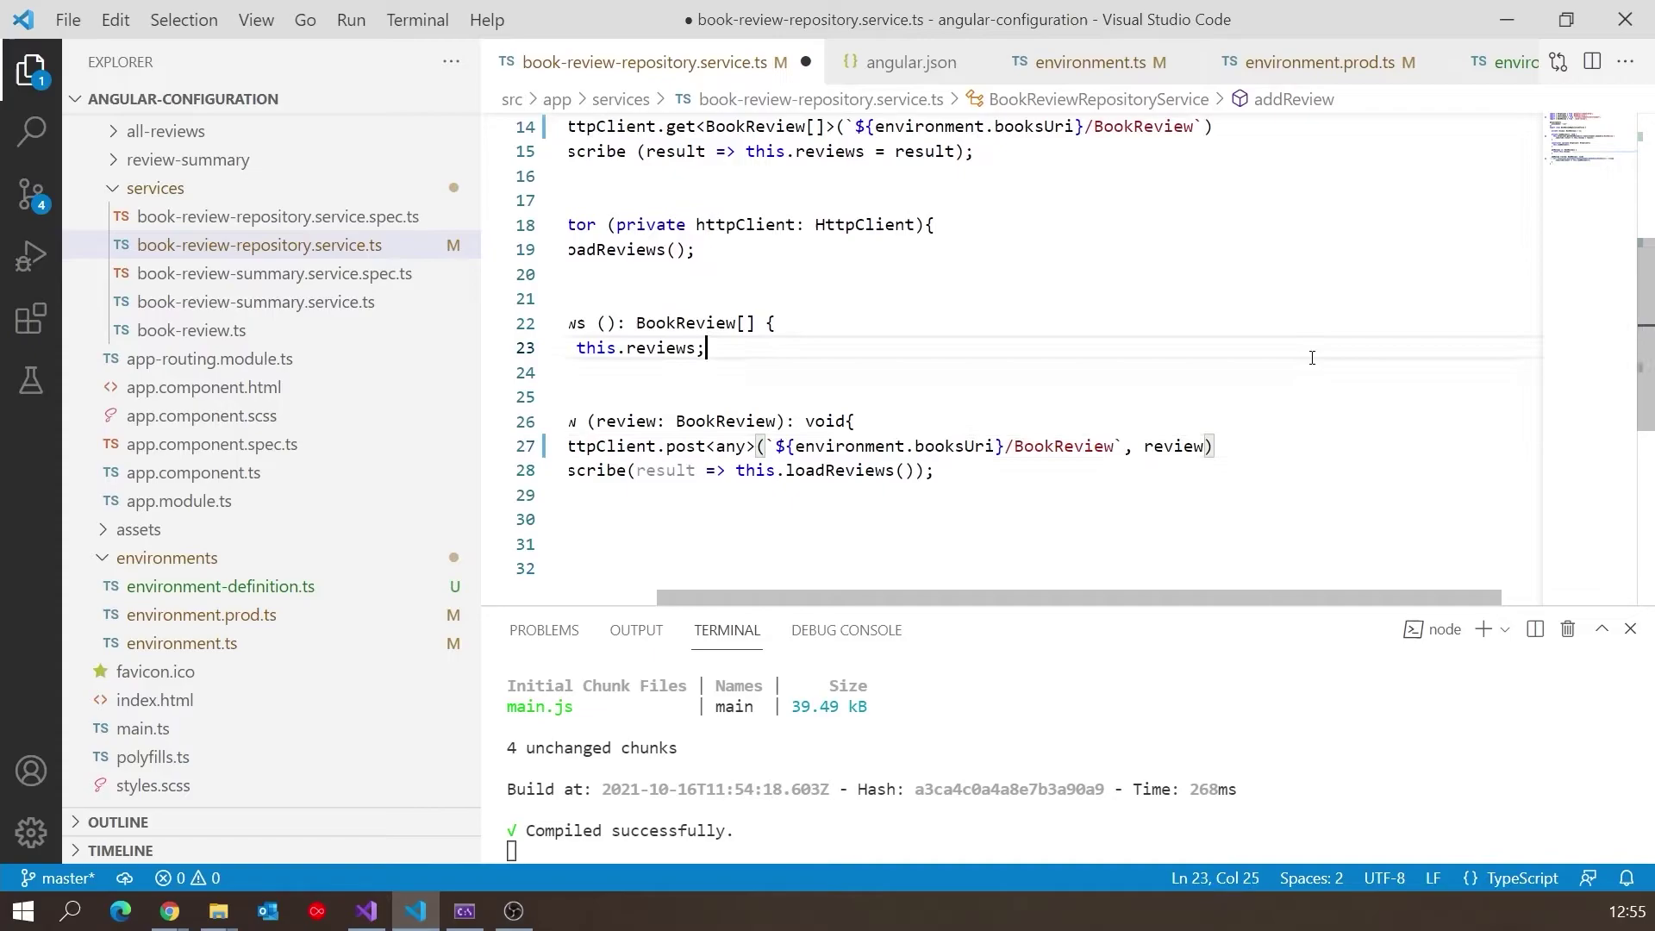
key("ctrl+s")
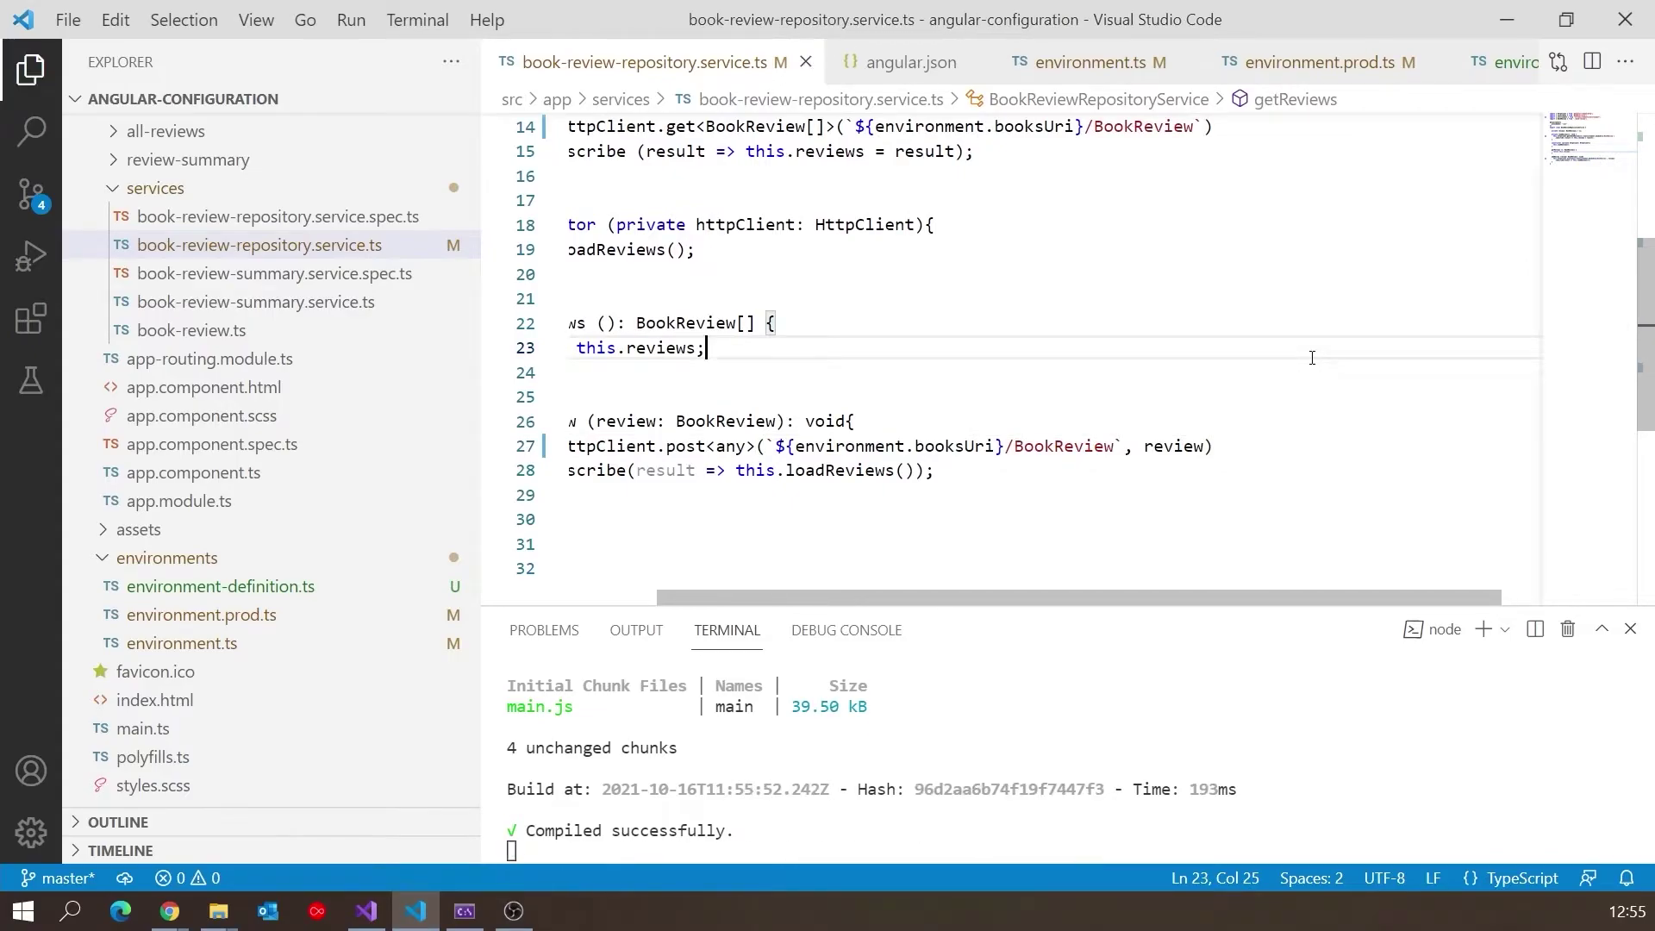
mouse_move(169, 910)
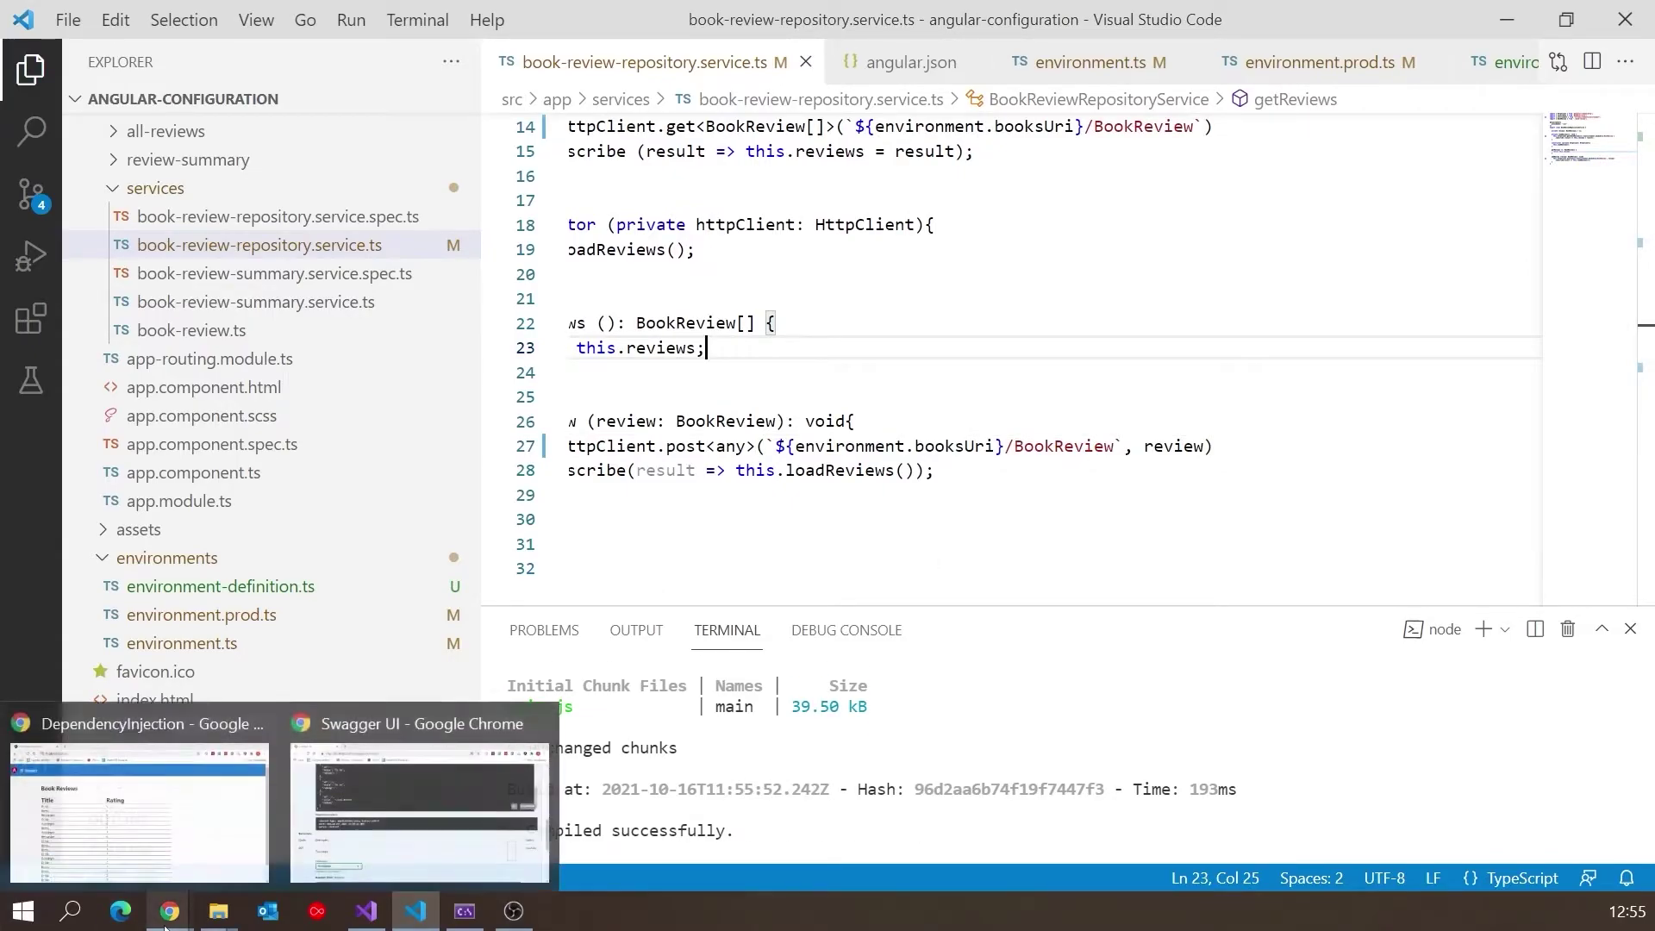
Step: Show the Book Reviews app in Chrome and highlight its final Local Review entry
left_click(203, 843)
scroll(489, 511, "down", 2)
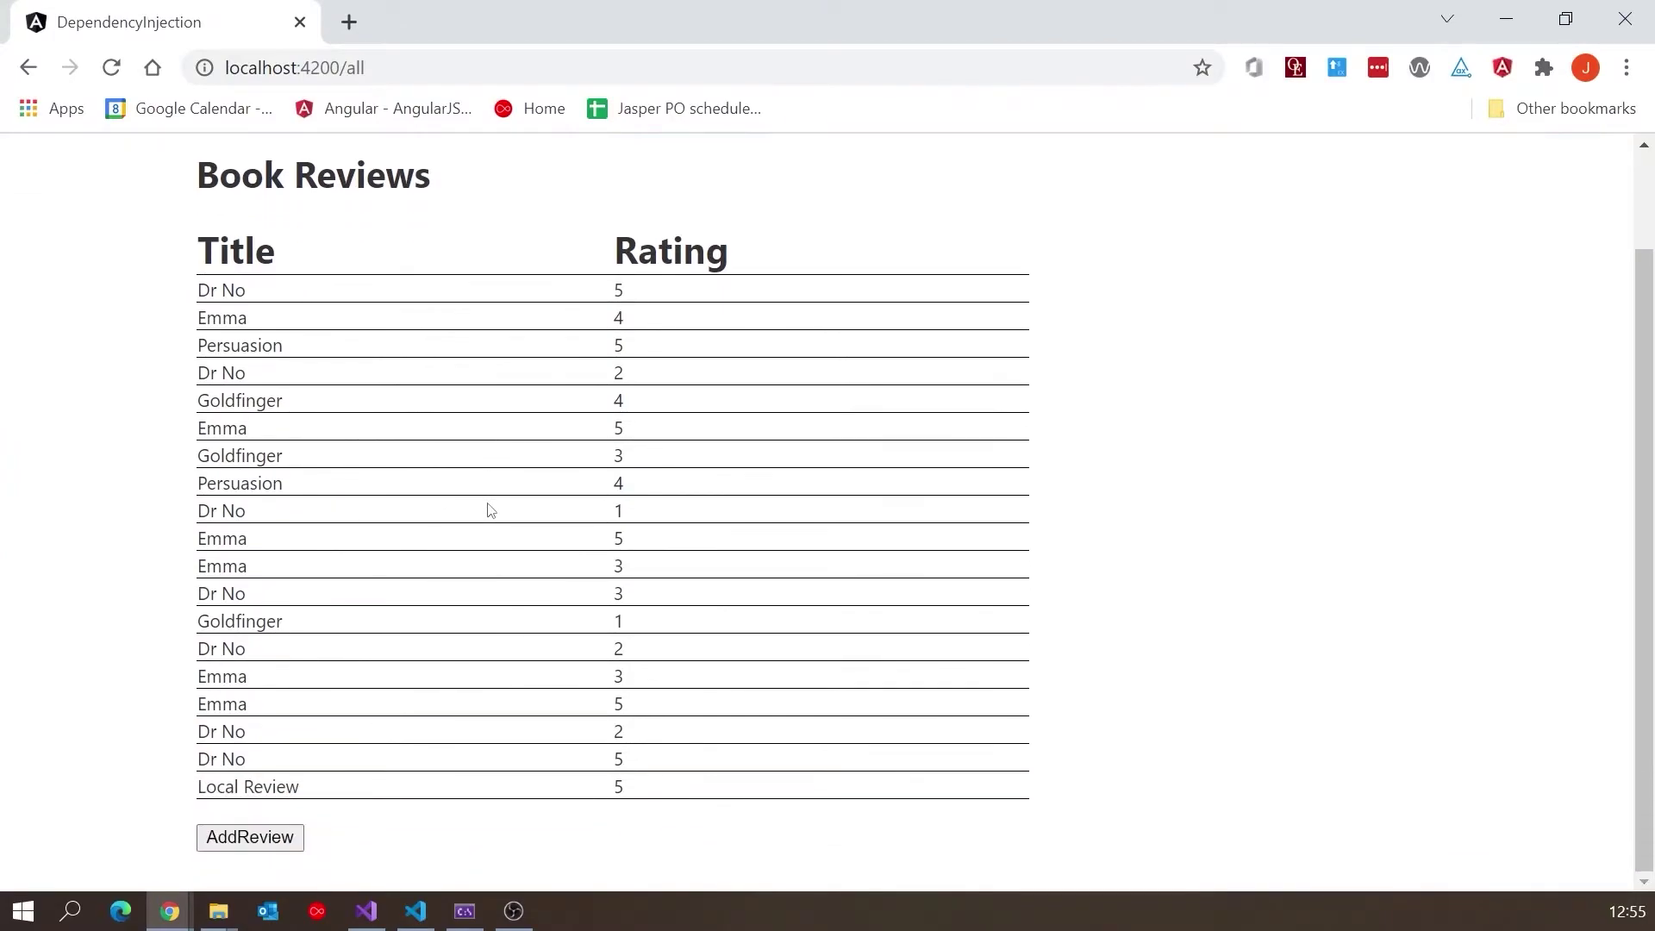
left_click_drag(199, 784, 304, 788)
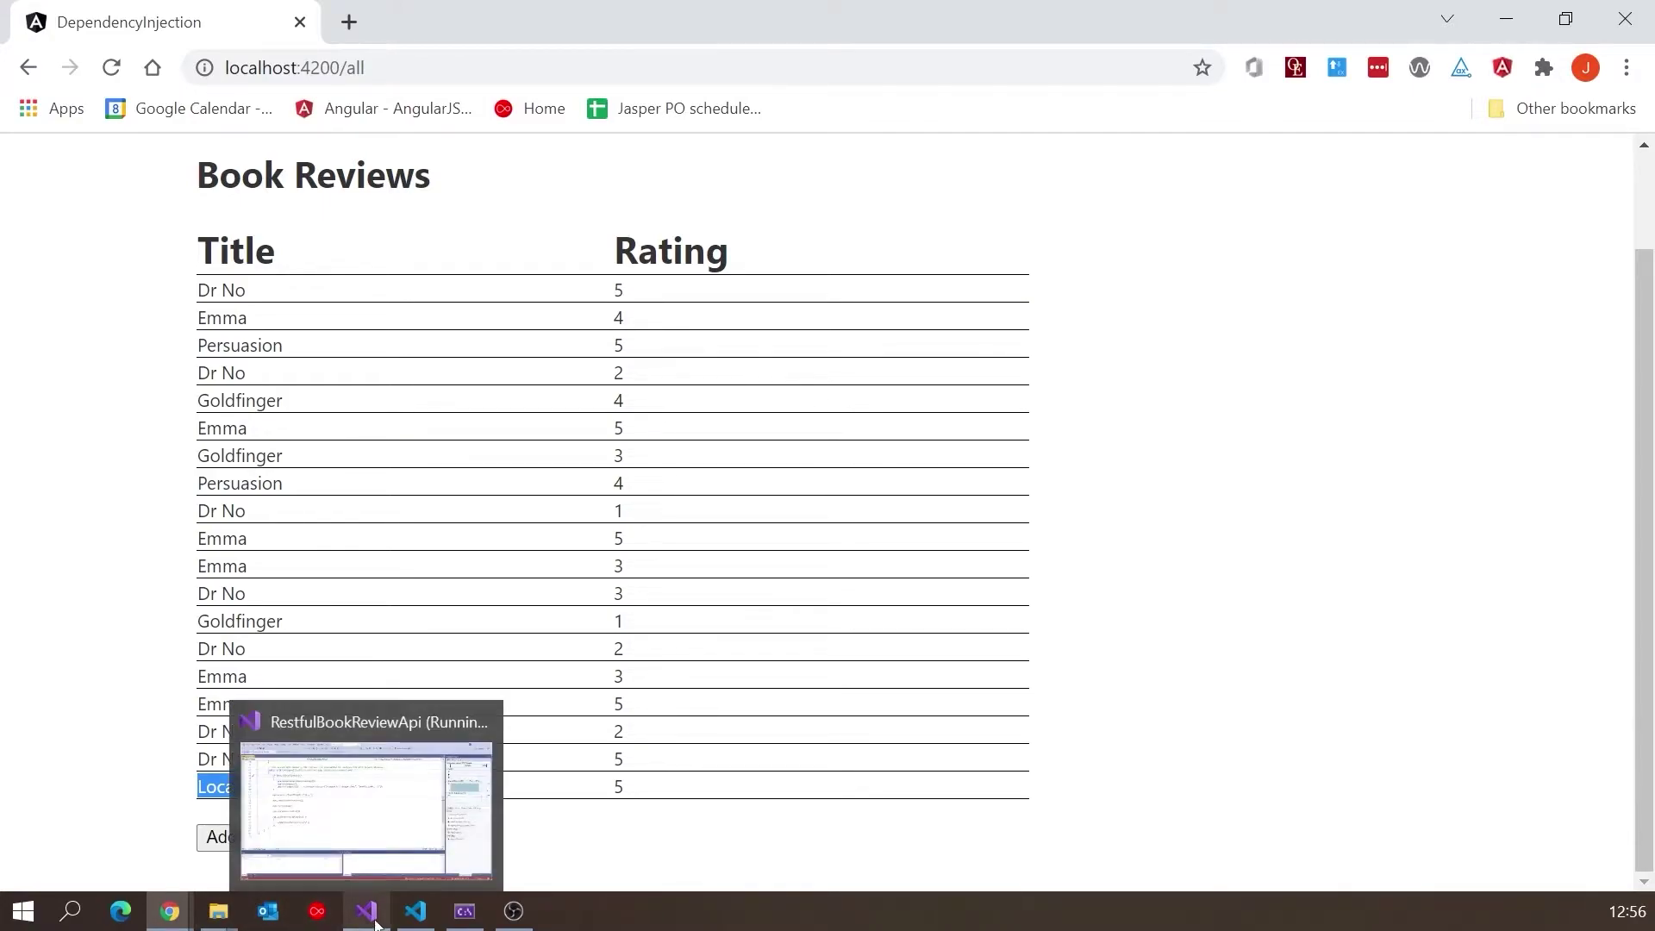
mouse_move(415, 912)
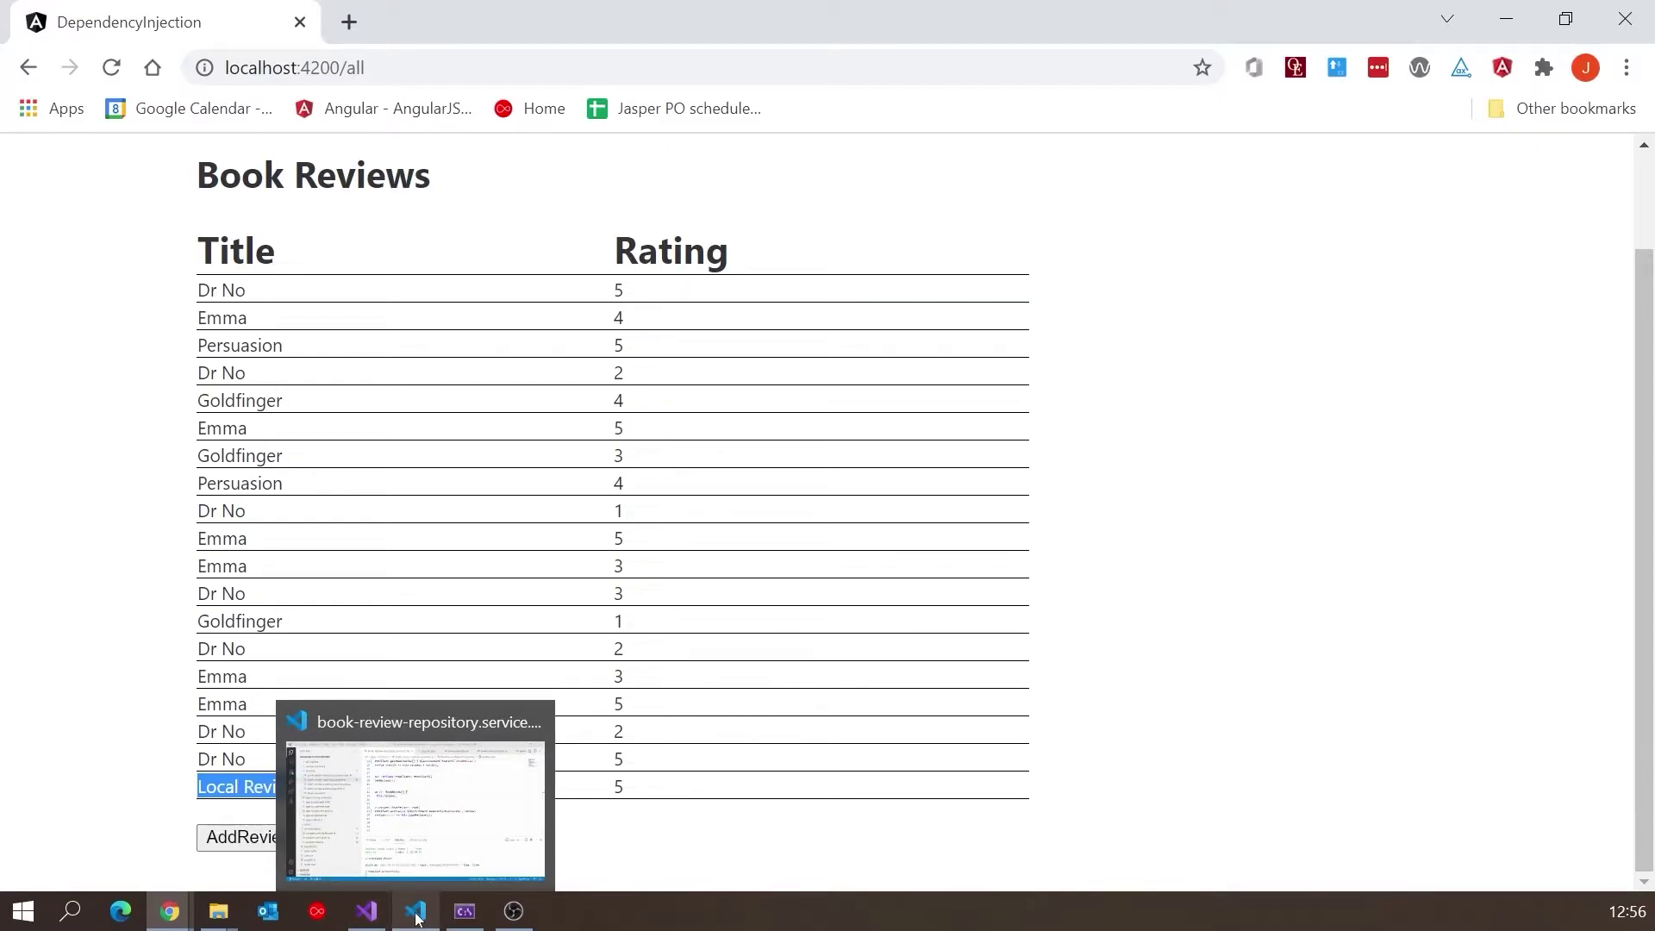
Step: Stop the dev server and run ng serve -o --configuration=production, checking angular.json's production config
left_click(417, 914)
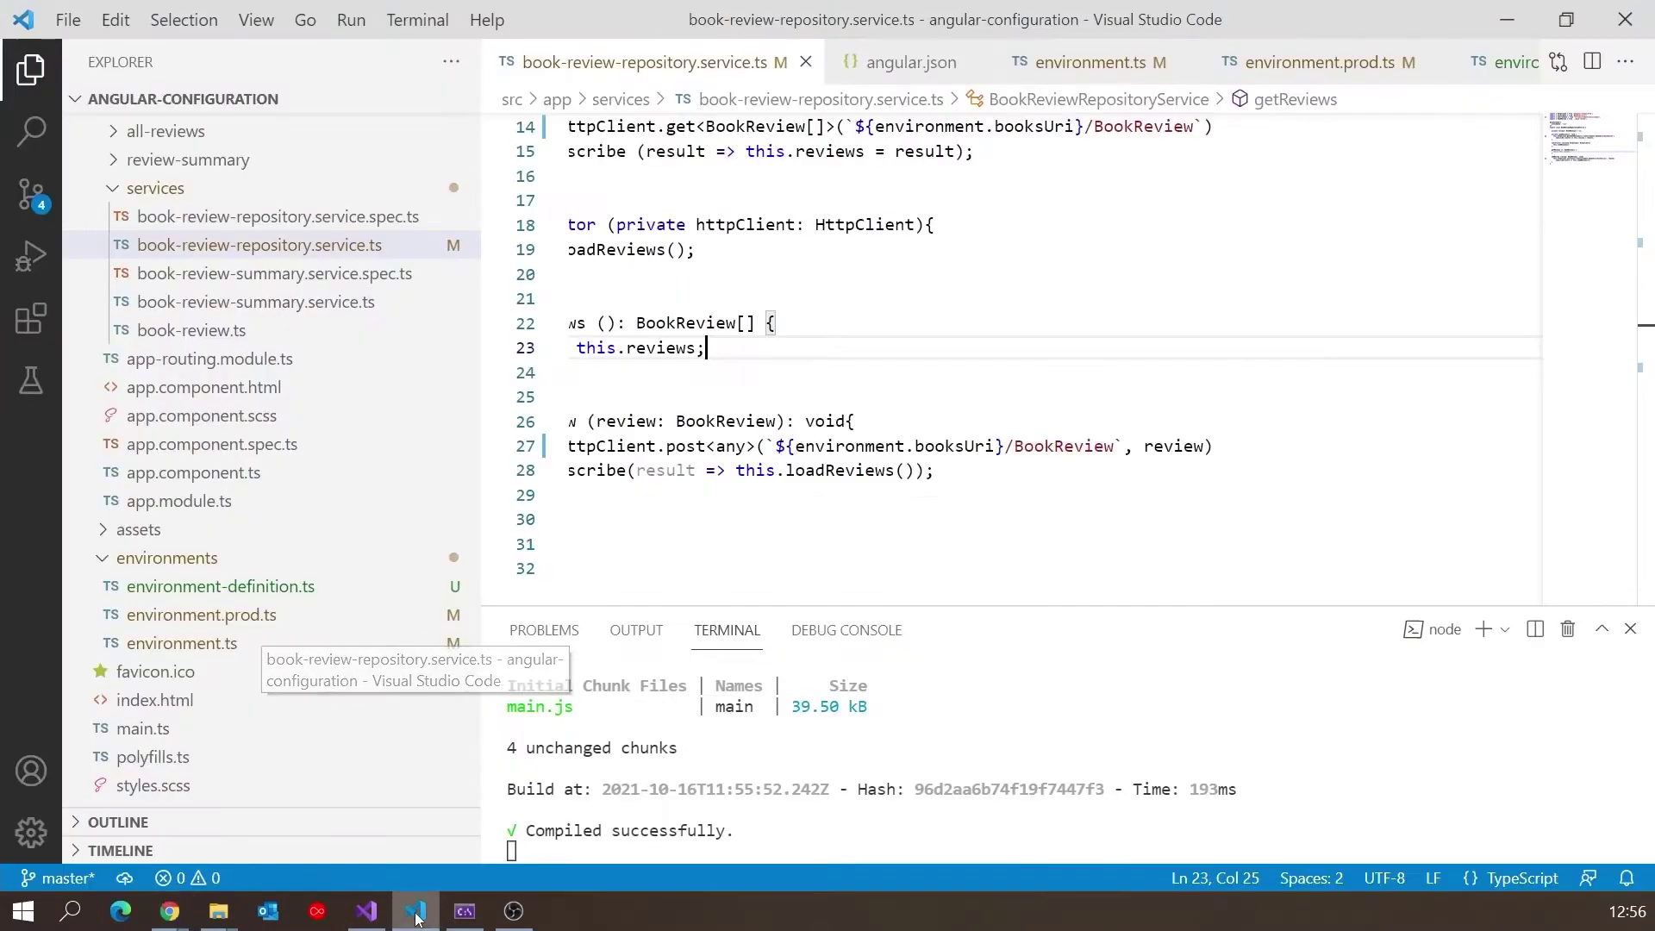
key("ctrl+c")
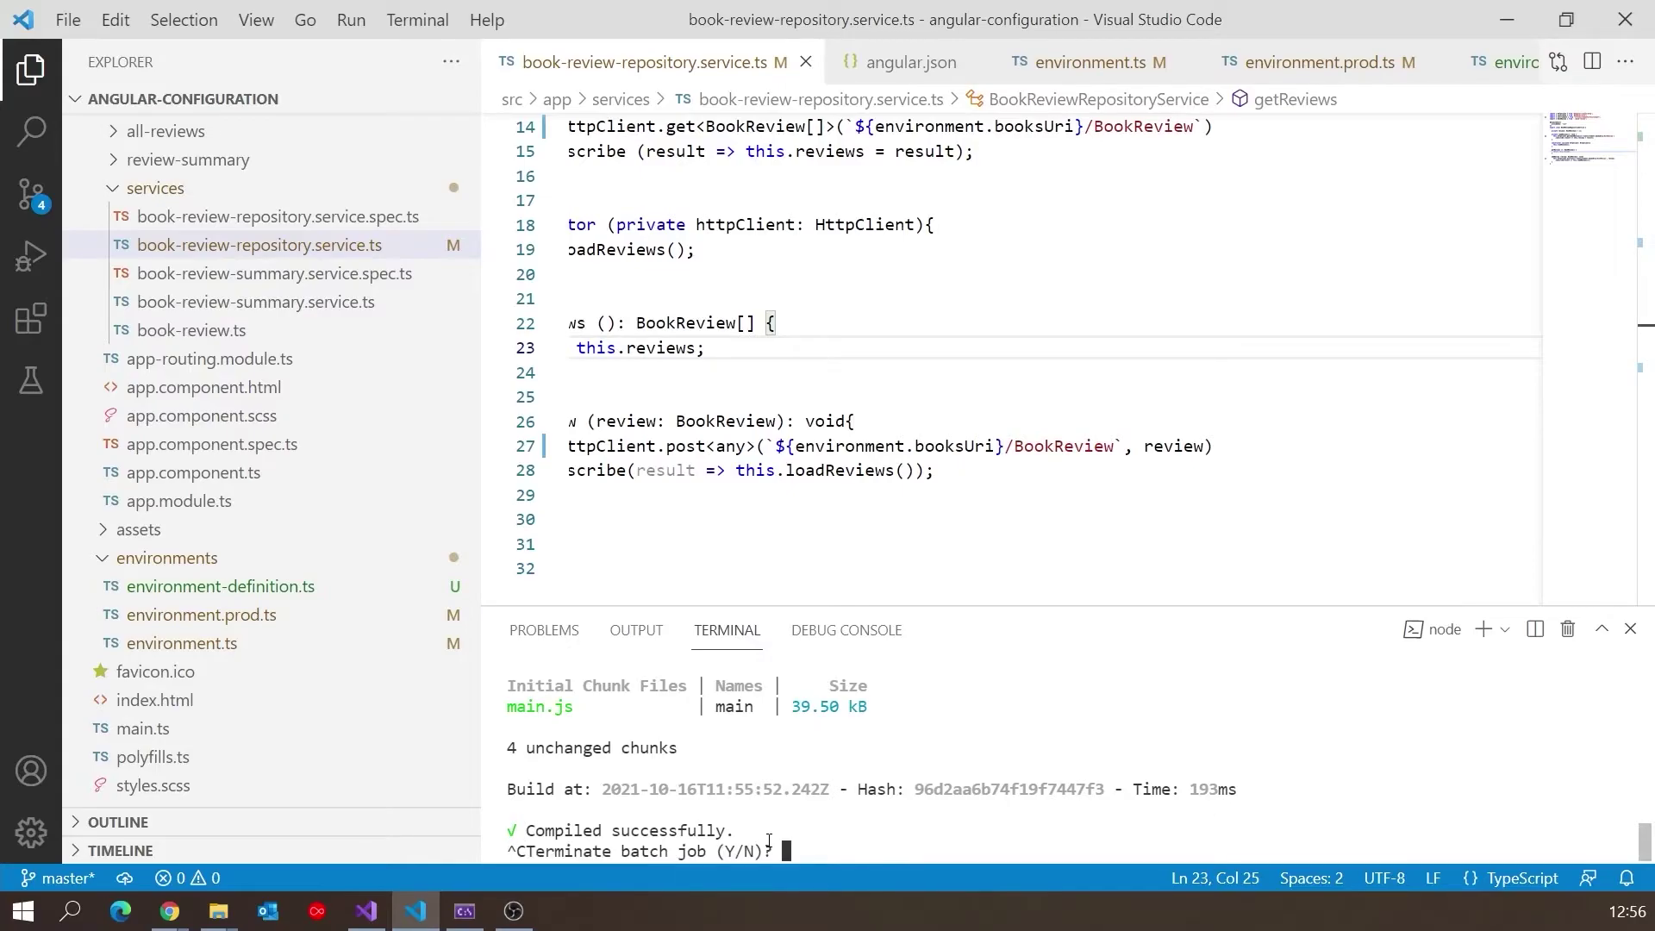
type("y")
key("Return")
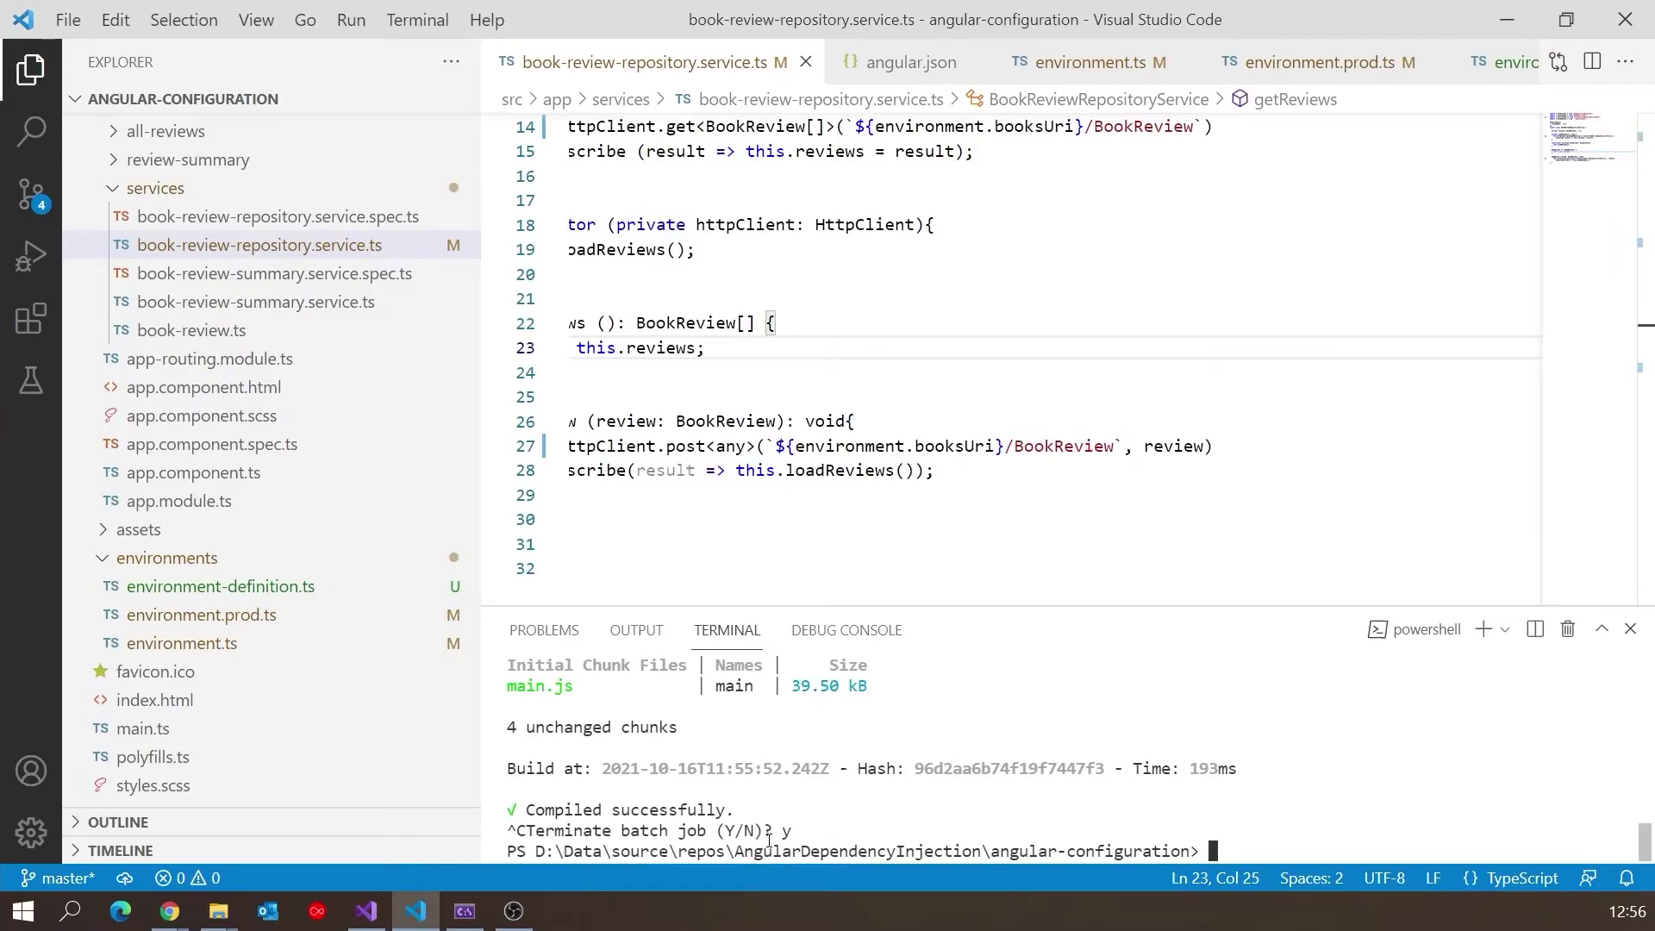
type("ng serve -o --configuration=production")
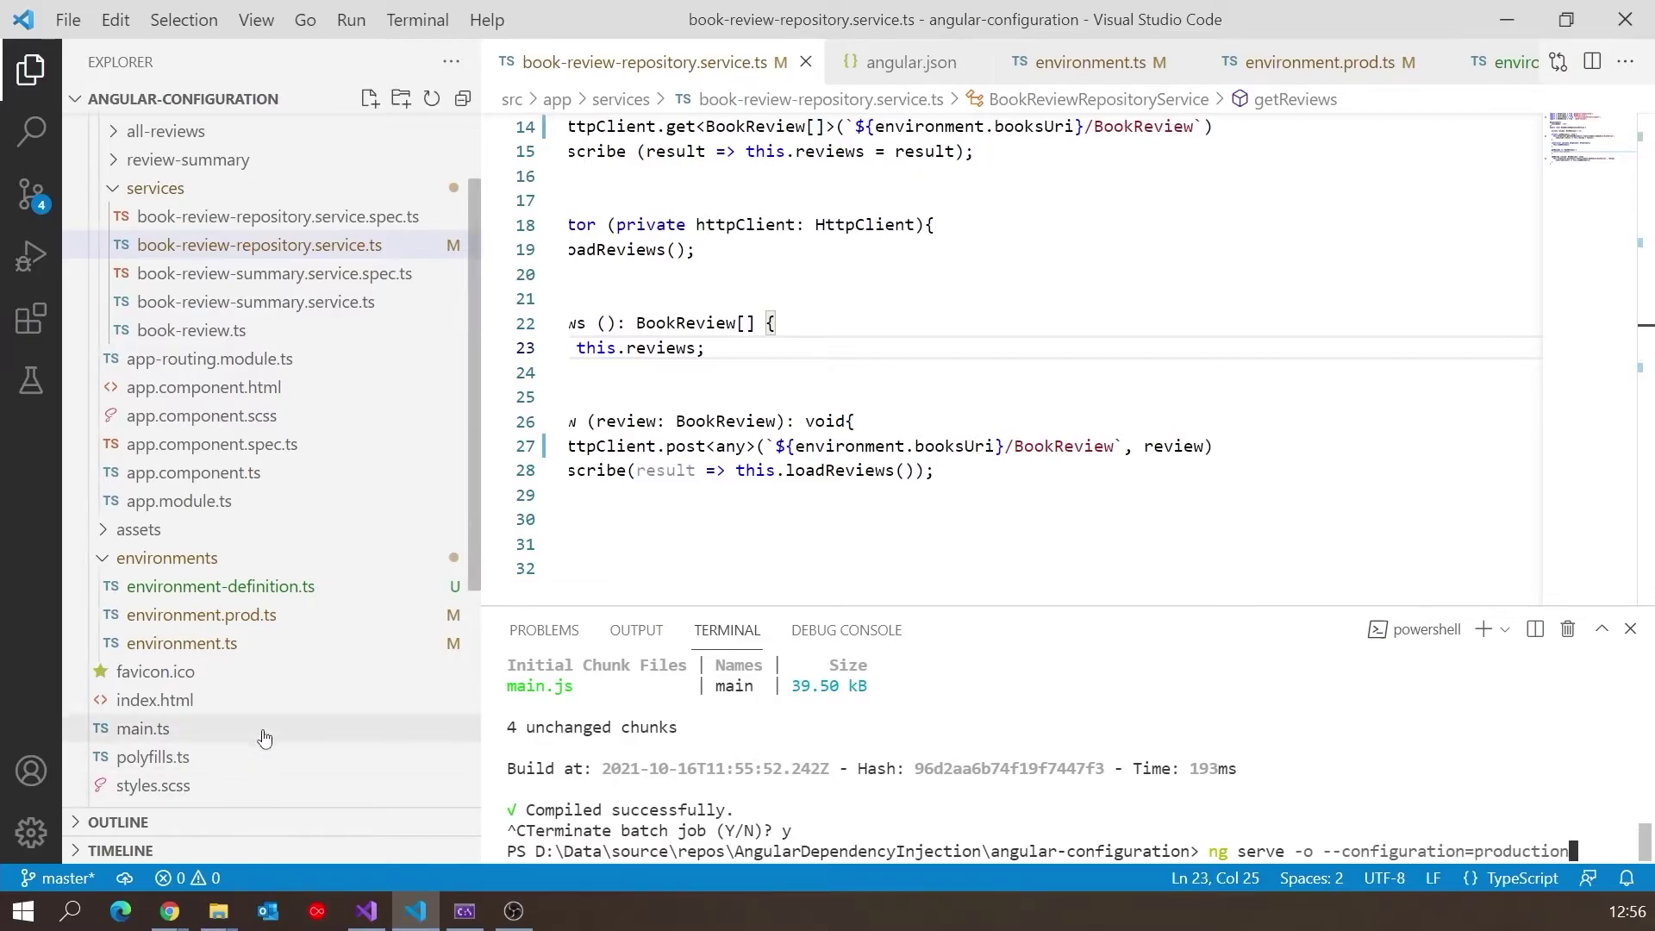
scroll(185, 635, "down", 3)
scroll(111, 646, "down", 3)
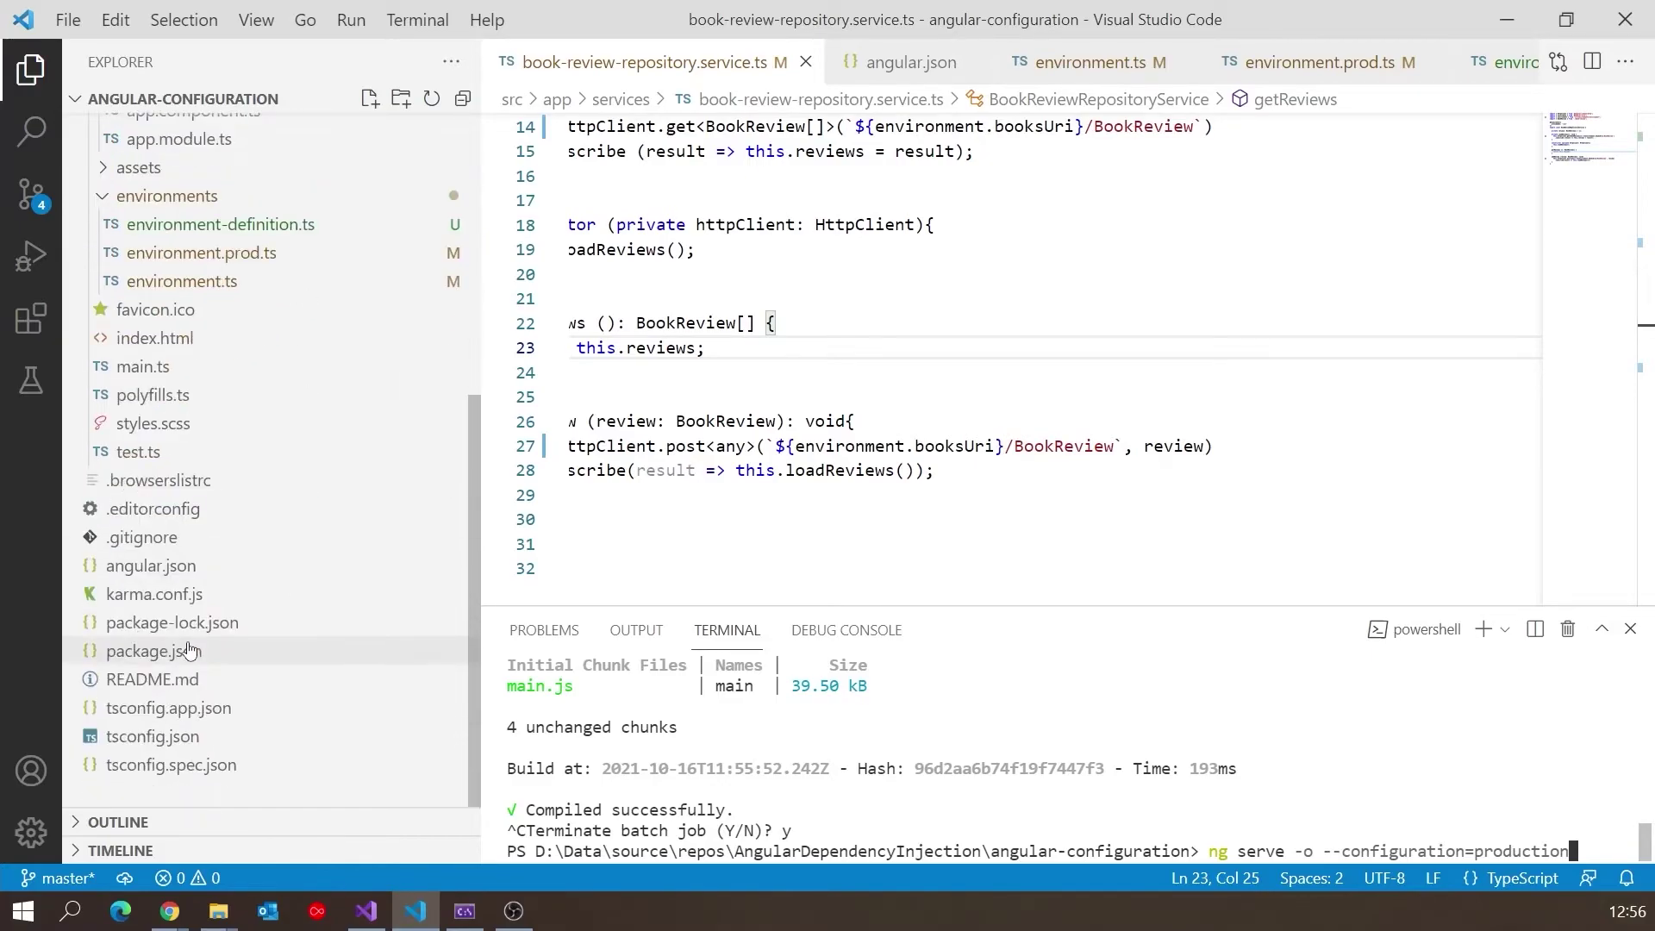
left_click(134, 567)
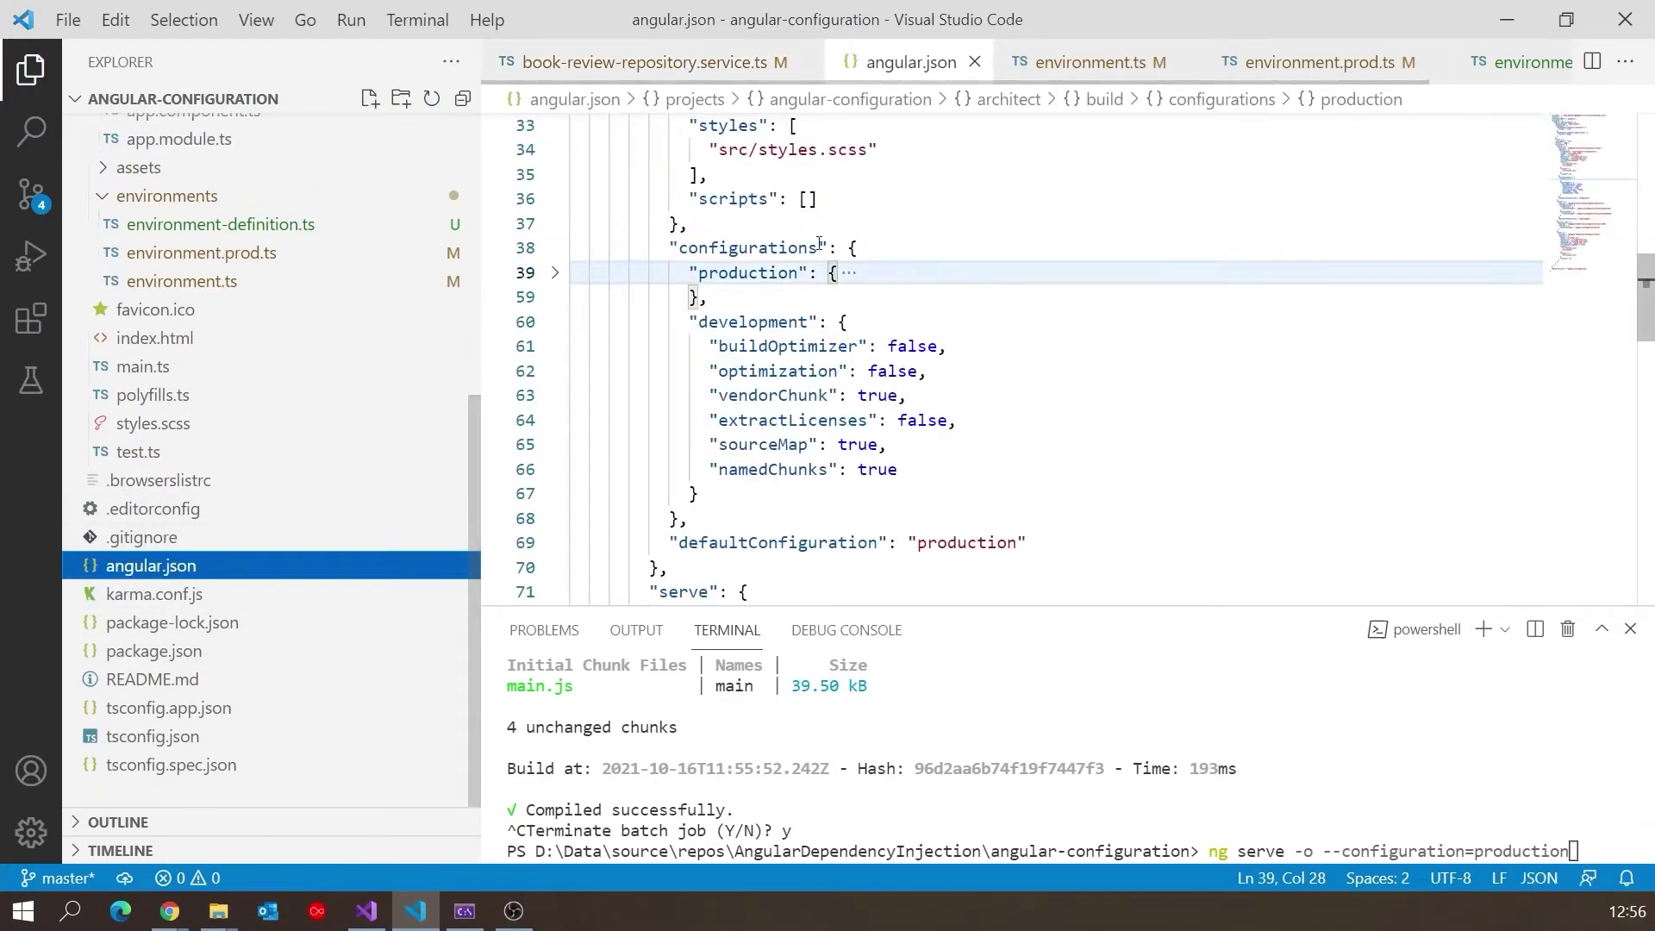
double_click(731, 274)
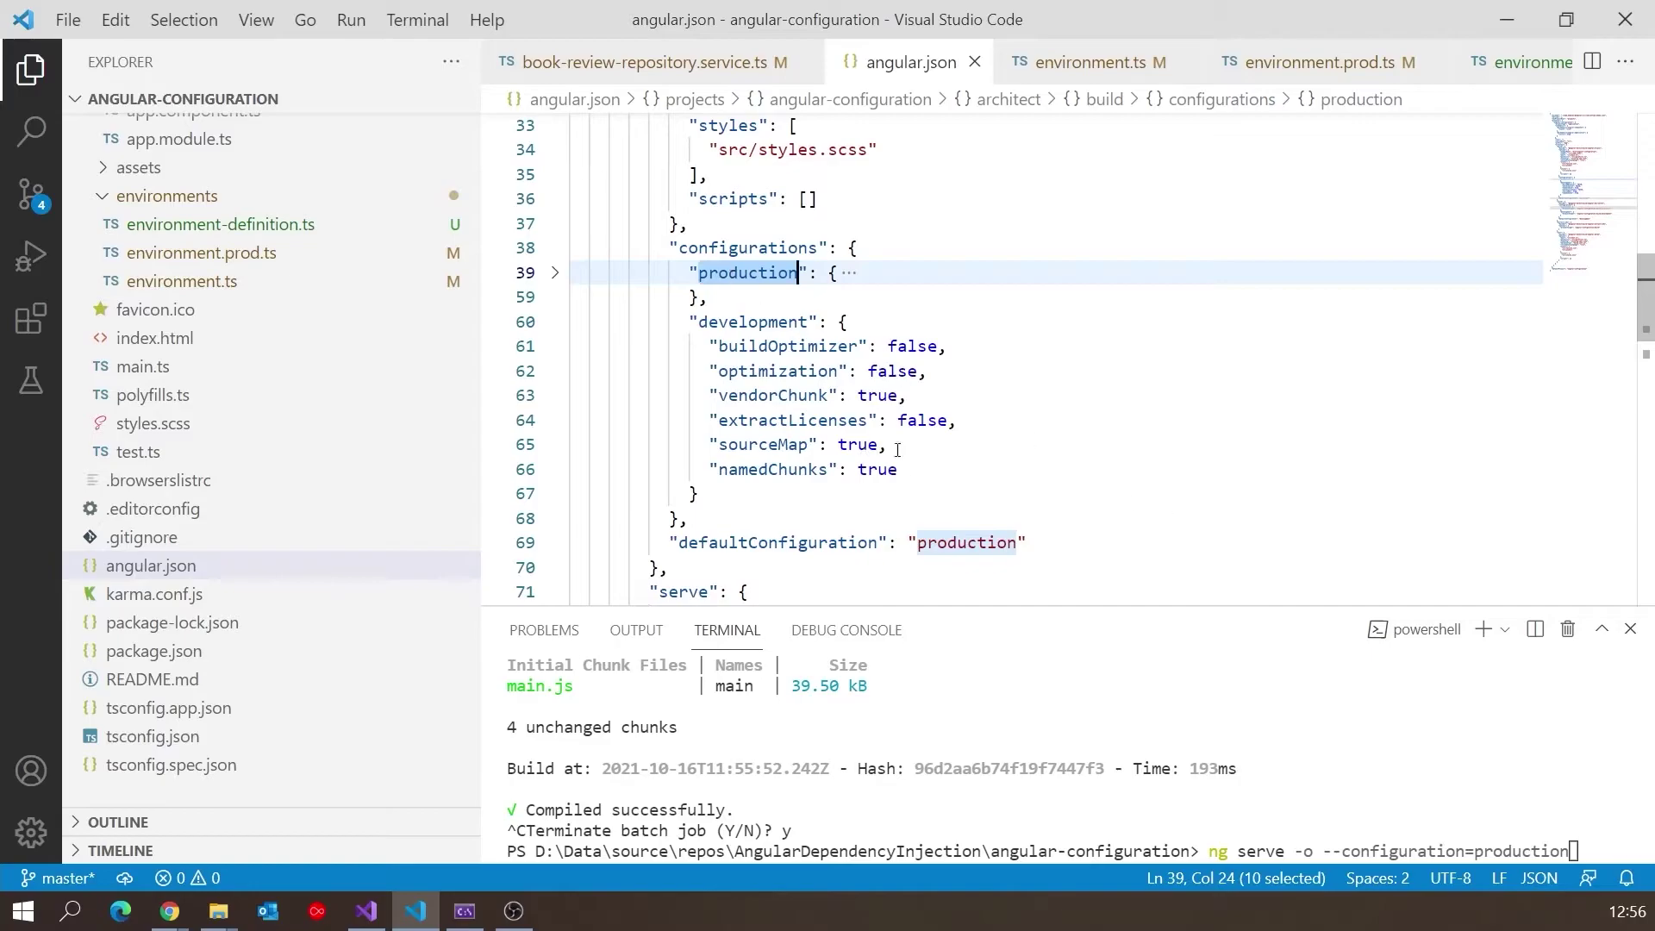
left_click(1515, 854)
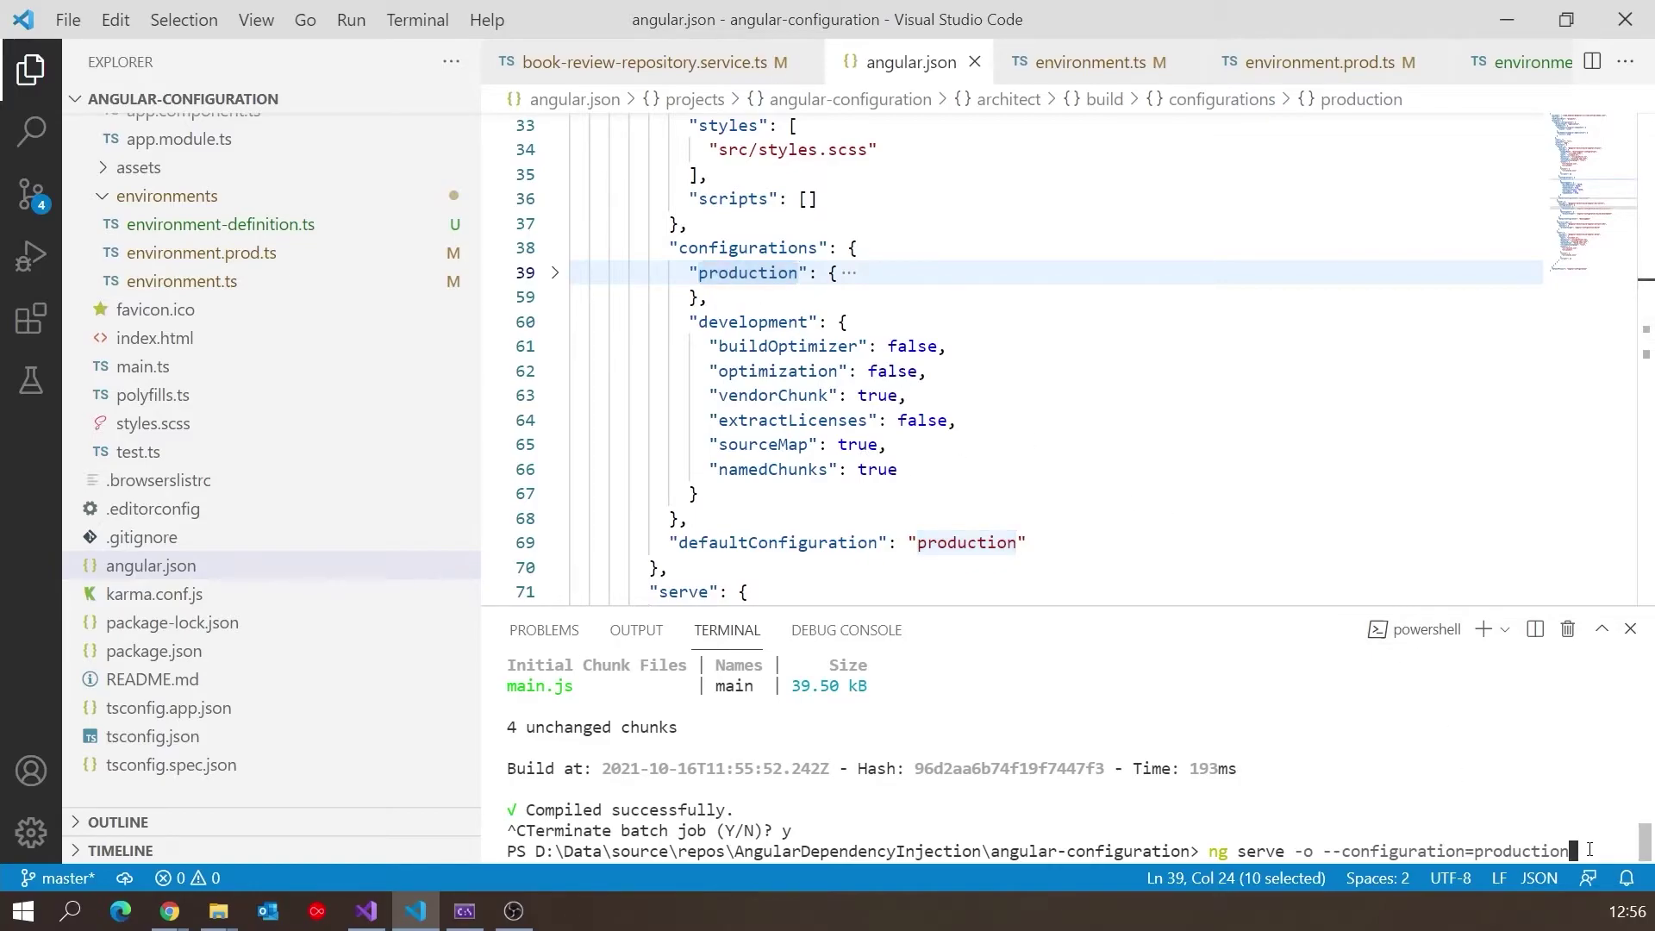
key("Return")
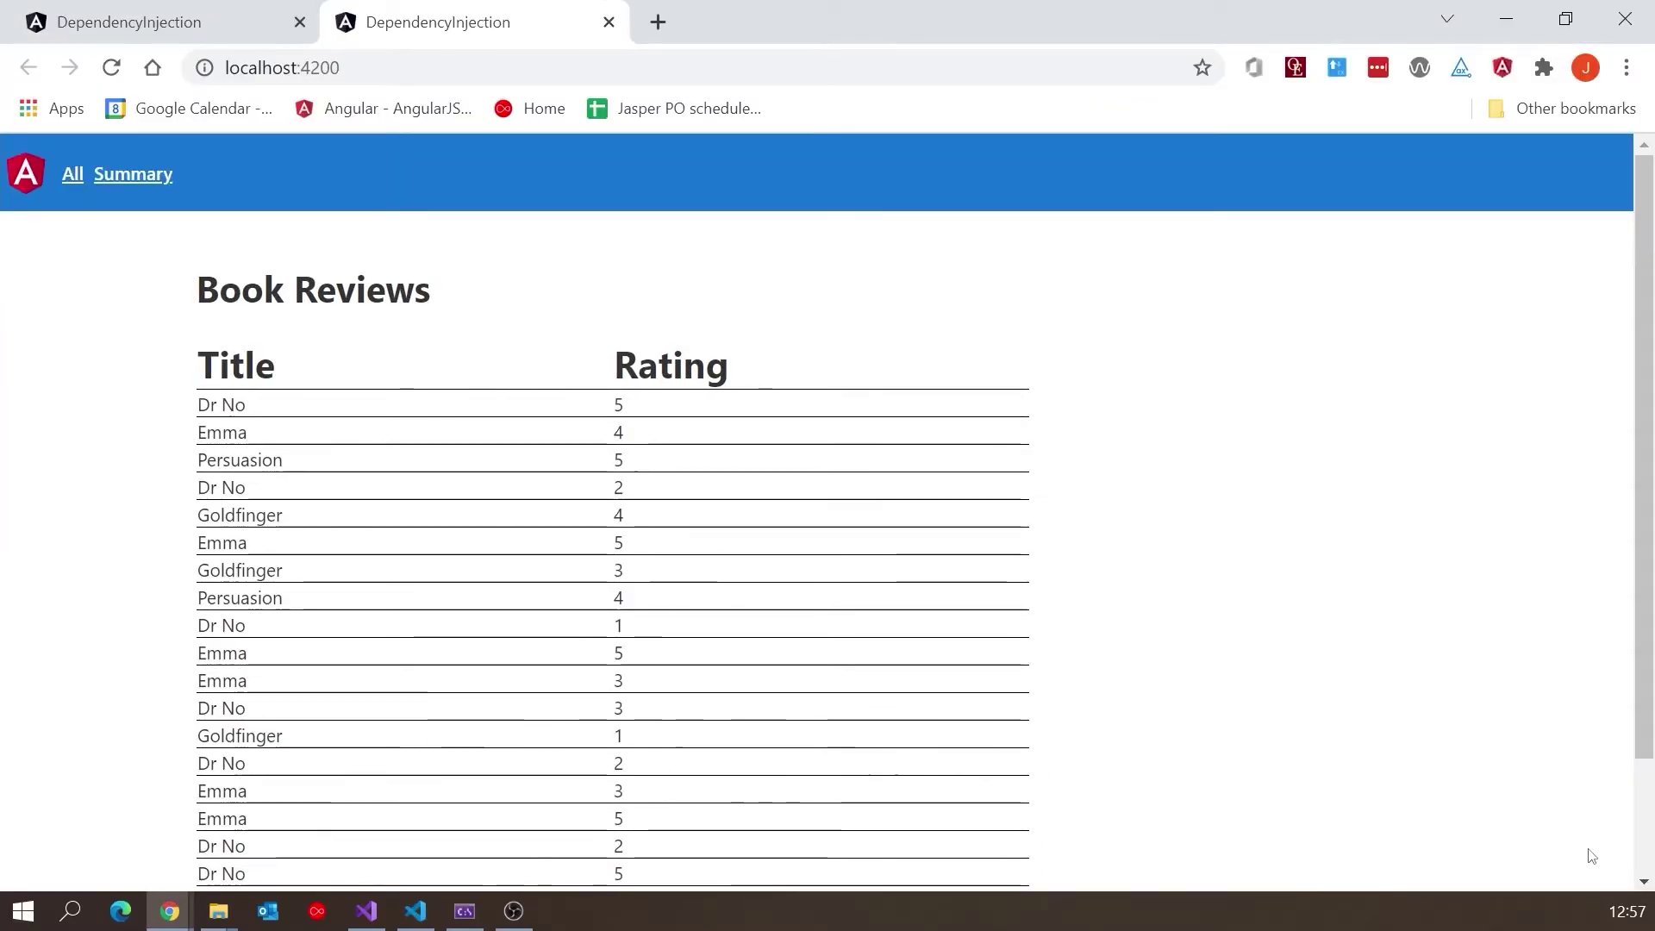
scroll(450, 637, "down", 2)
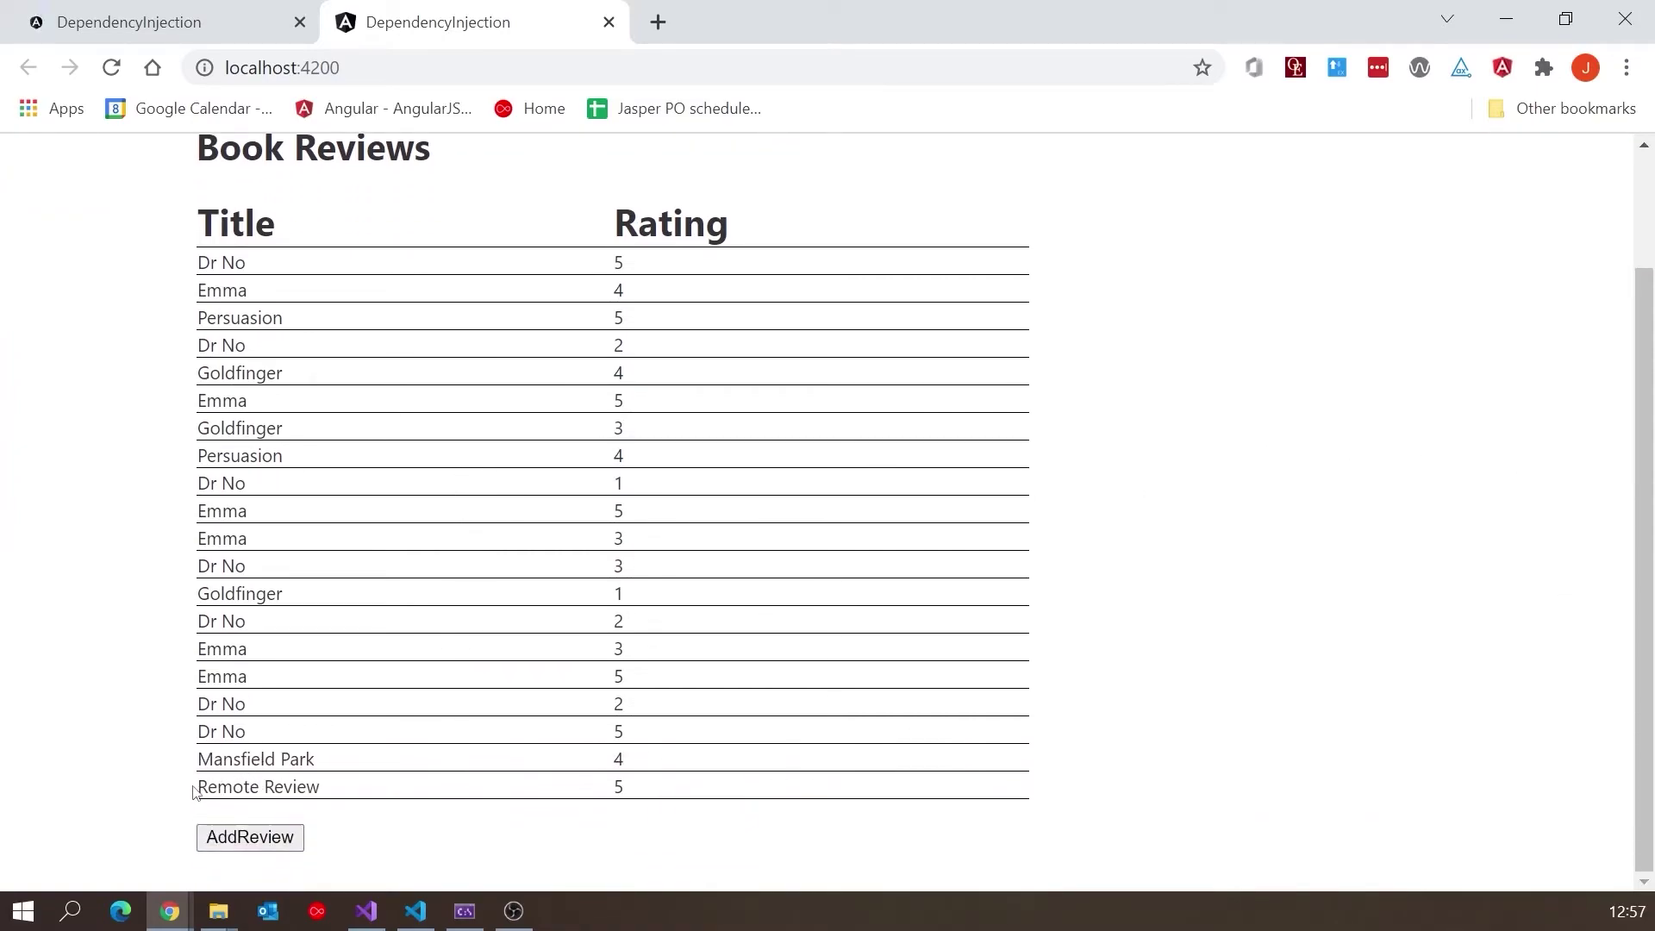
Step: Highlight the Remote Review entry at the bottom of the production-served Book Reviews list
left_click_drag(192, 790, 333, 795)
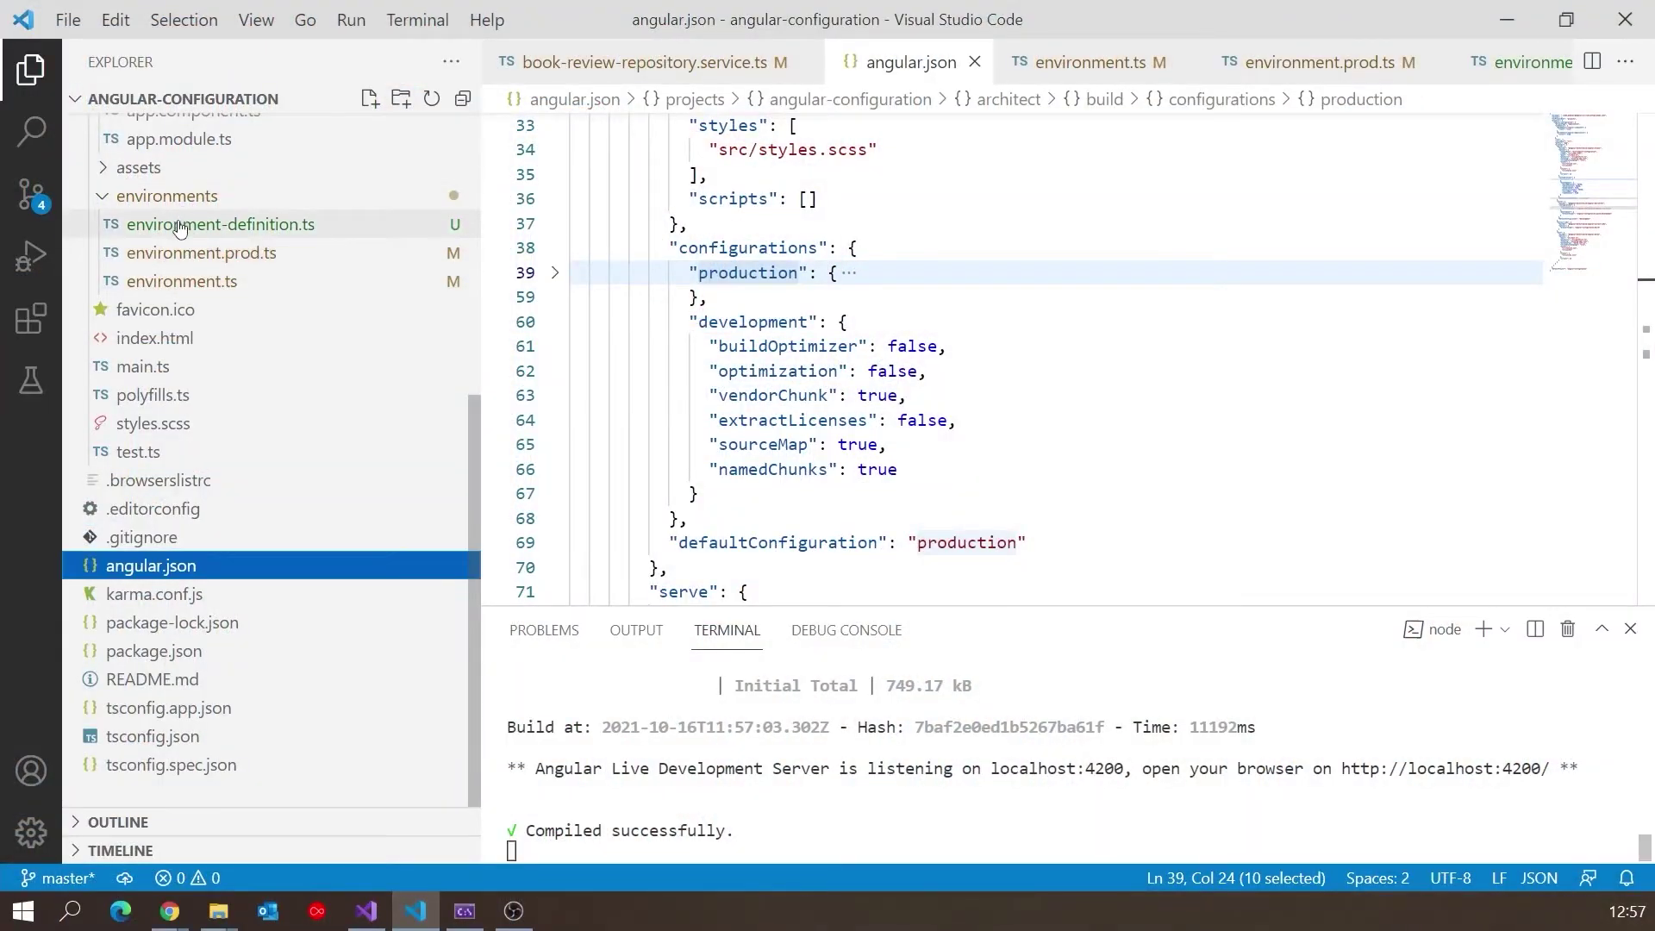
Step: Open environment-definition.ts from the Explorer's environments folder
left_click(180, 226)
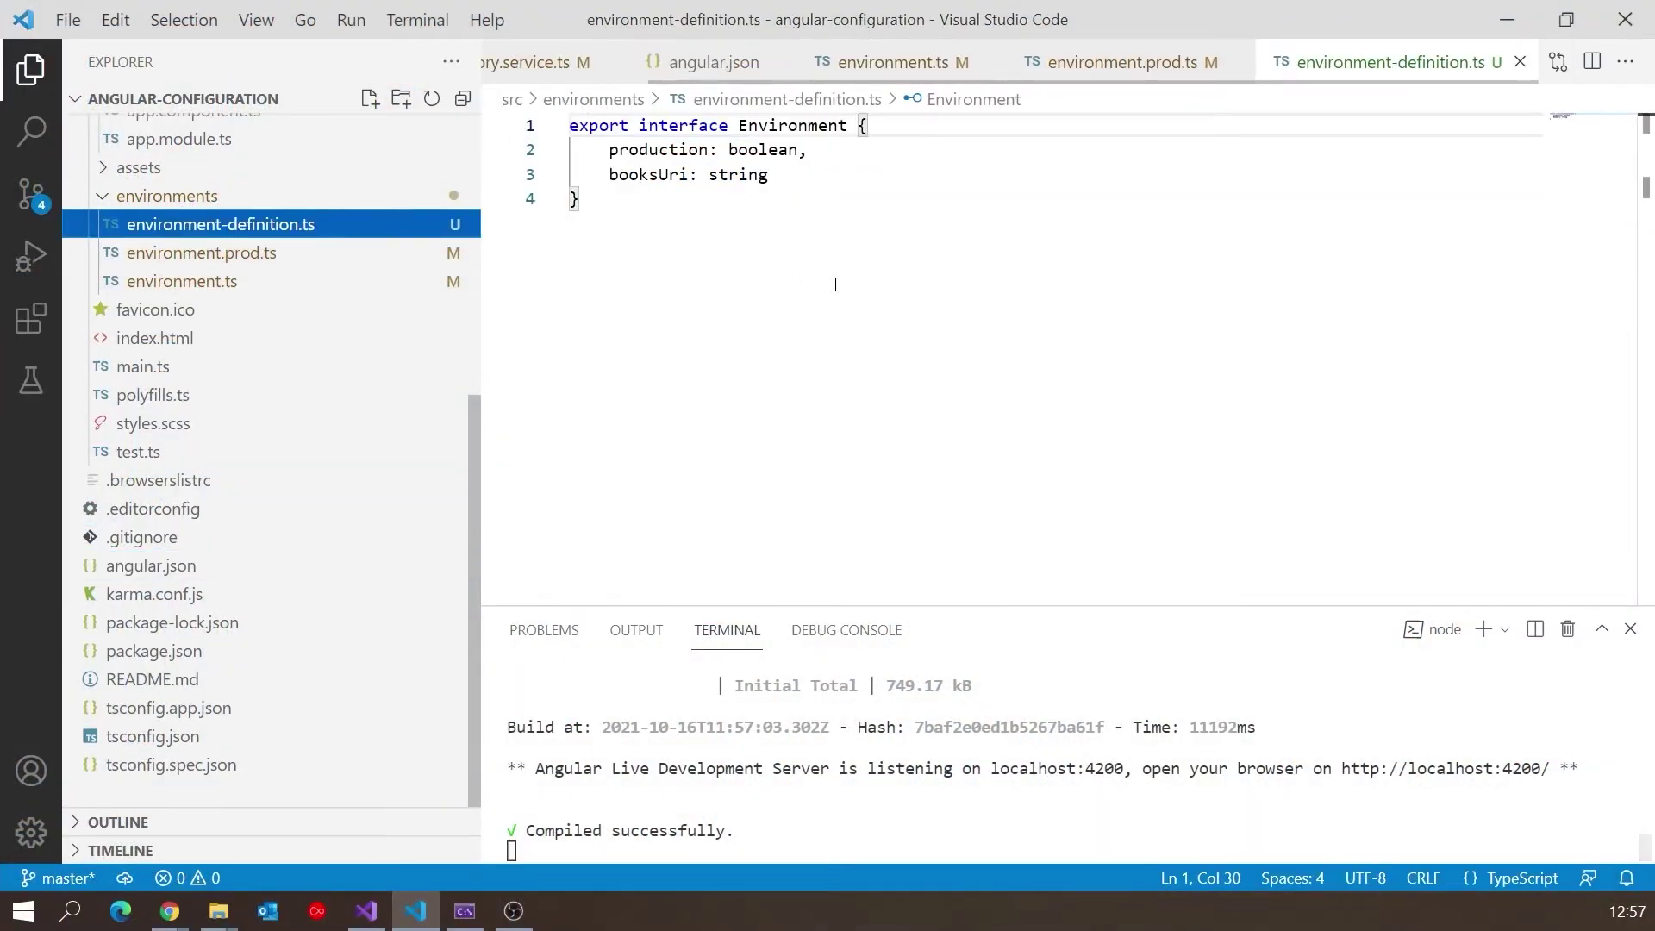